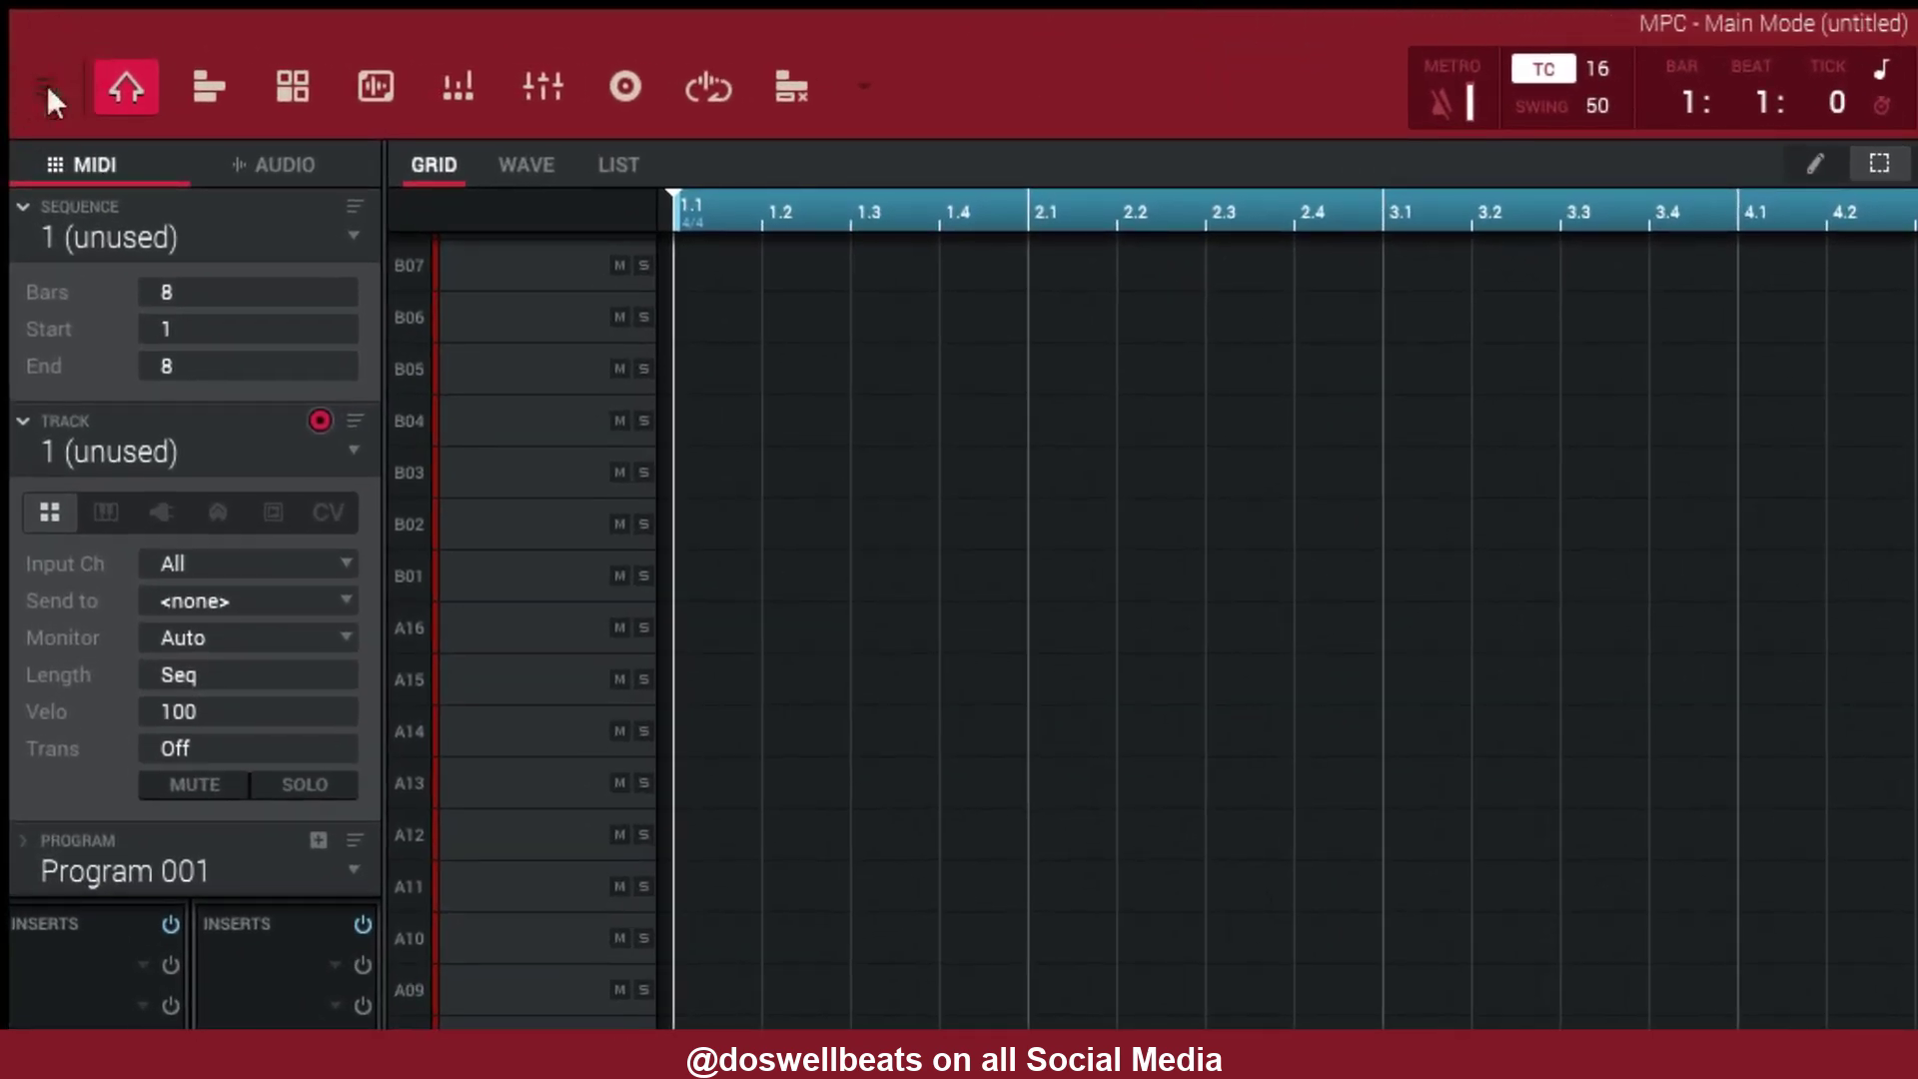
- Open the Generate Random Events dialog from the main menu and dismiss it without generating
click(46, 86)
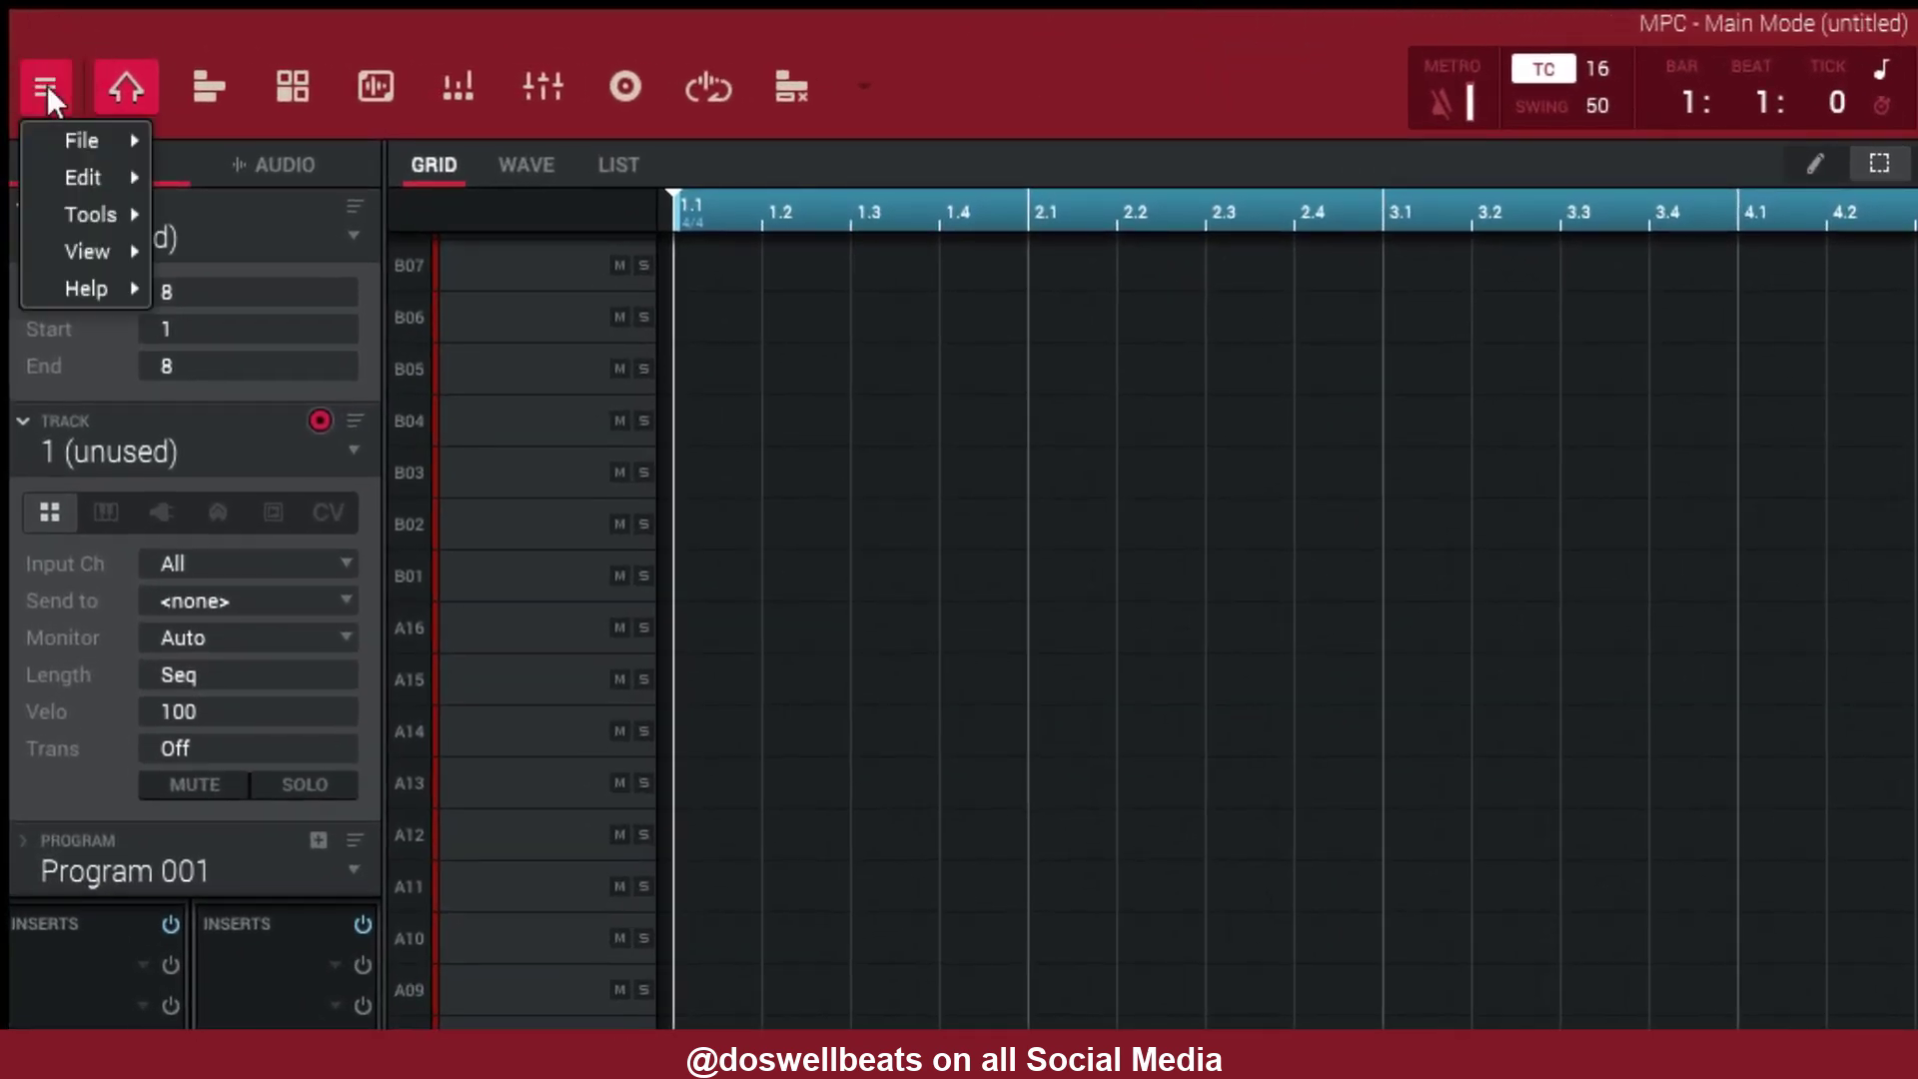
mouse_move(86, 212)
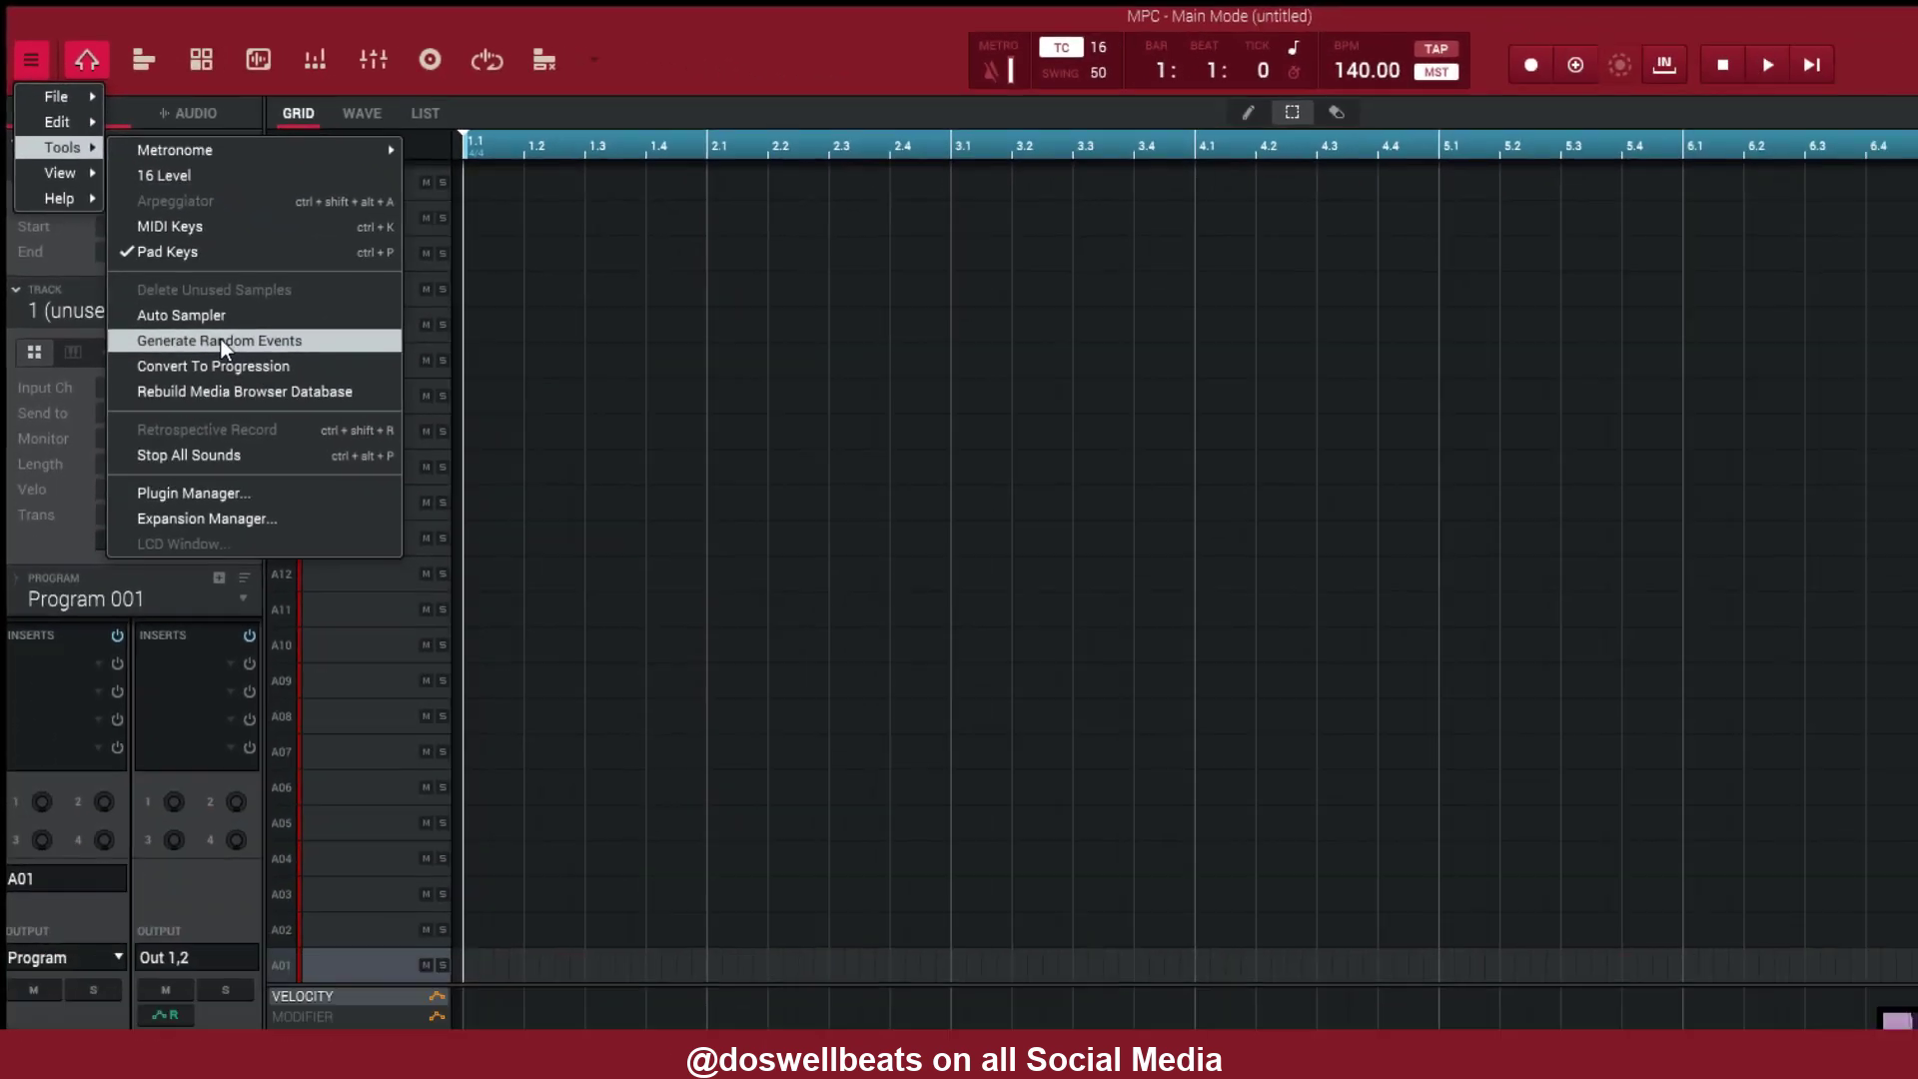
click(317, 495)
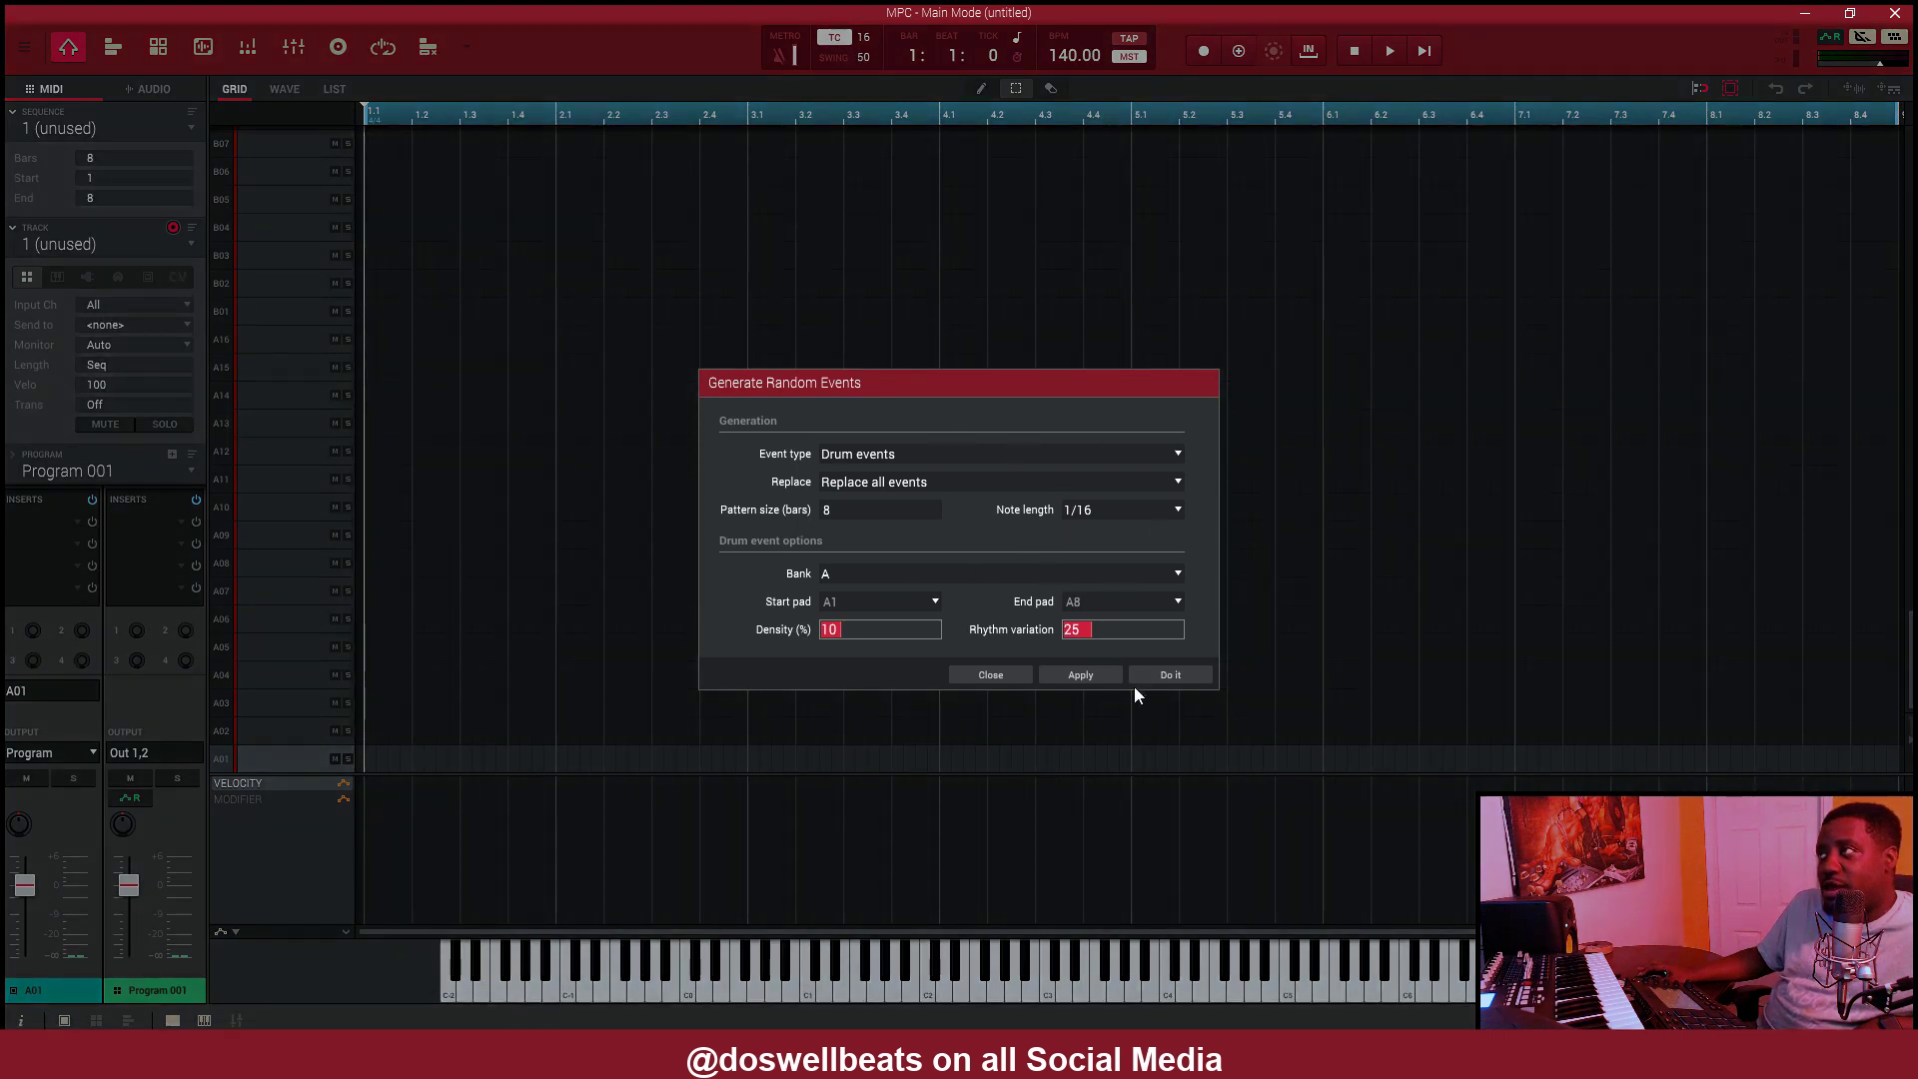
key(Escape)
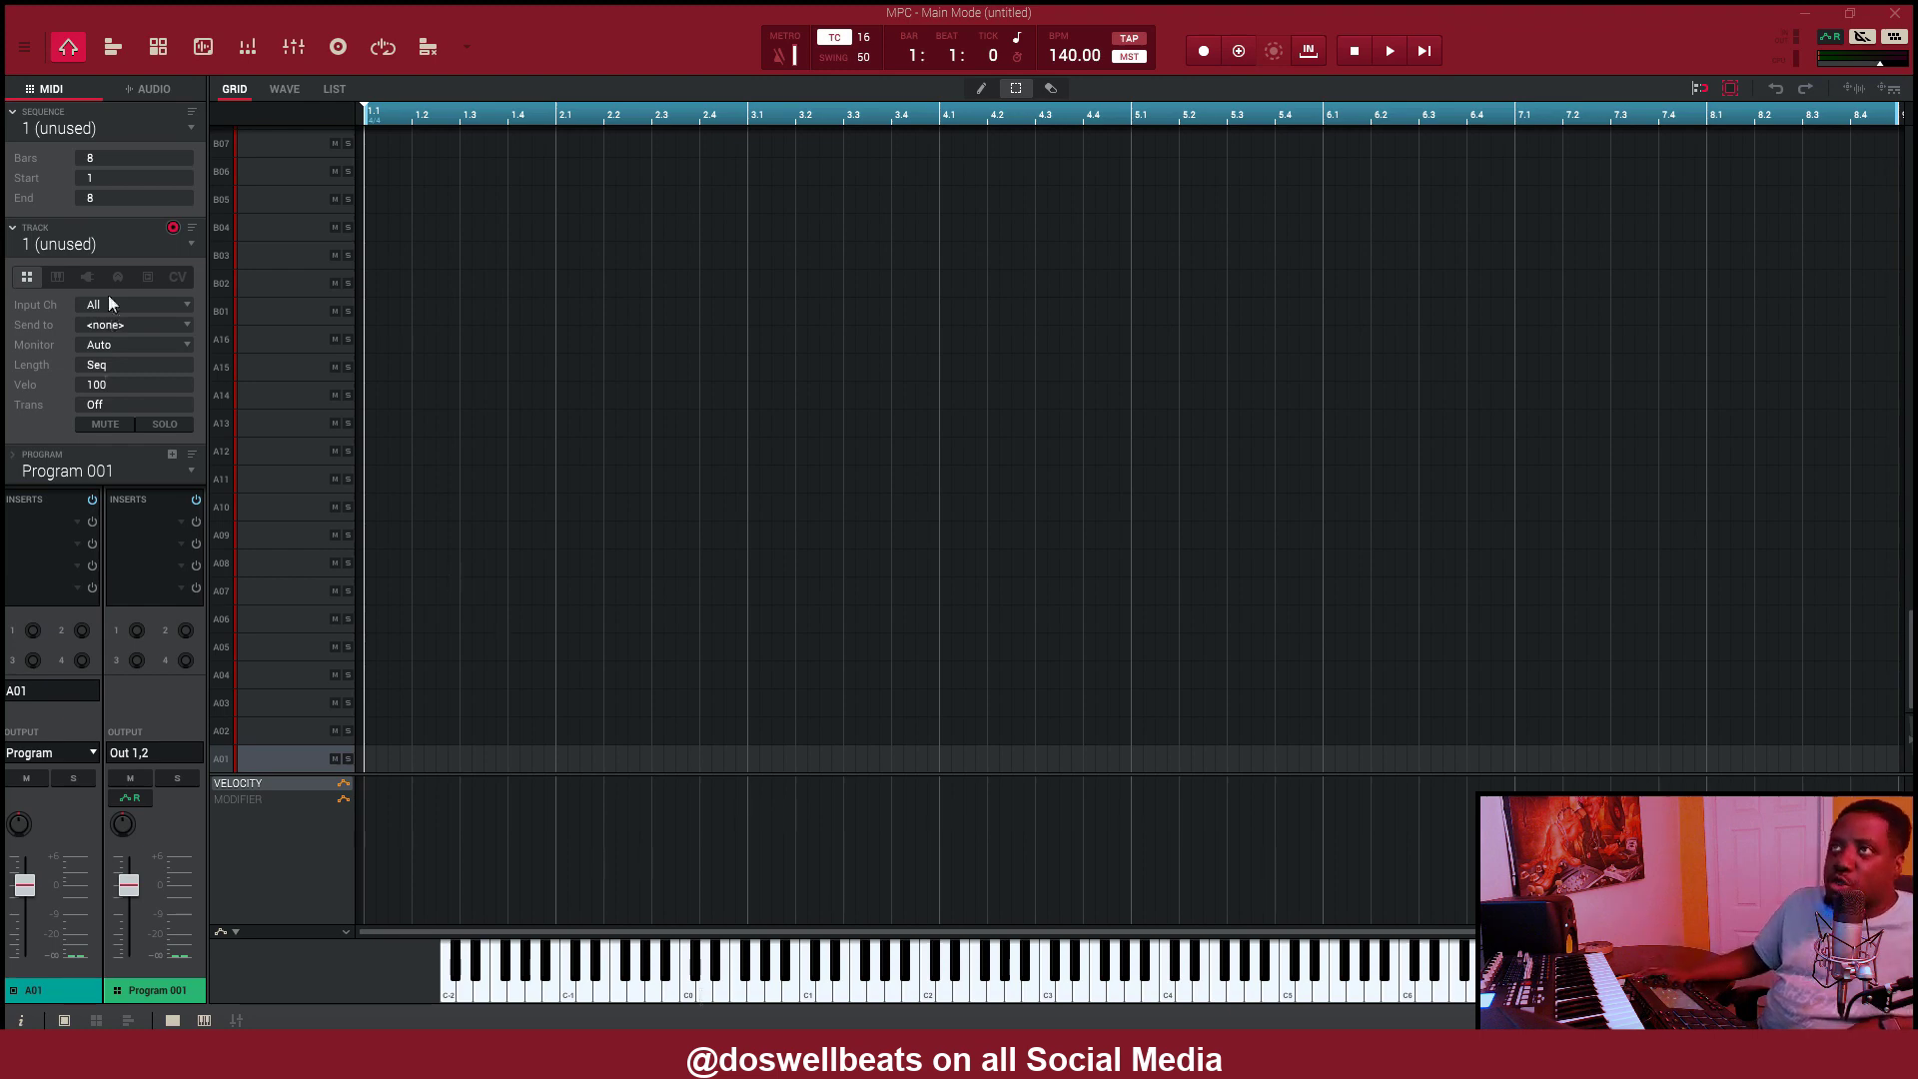
- Make Track 01 a plugin track with AIR Music Technology's Xpand!2 and close the plugin window
click(88, 277)
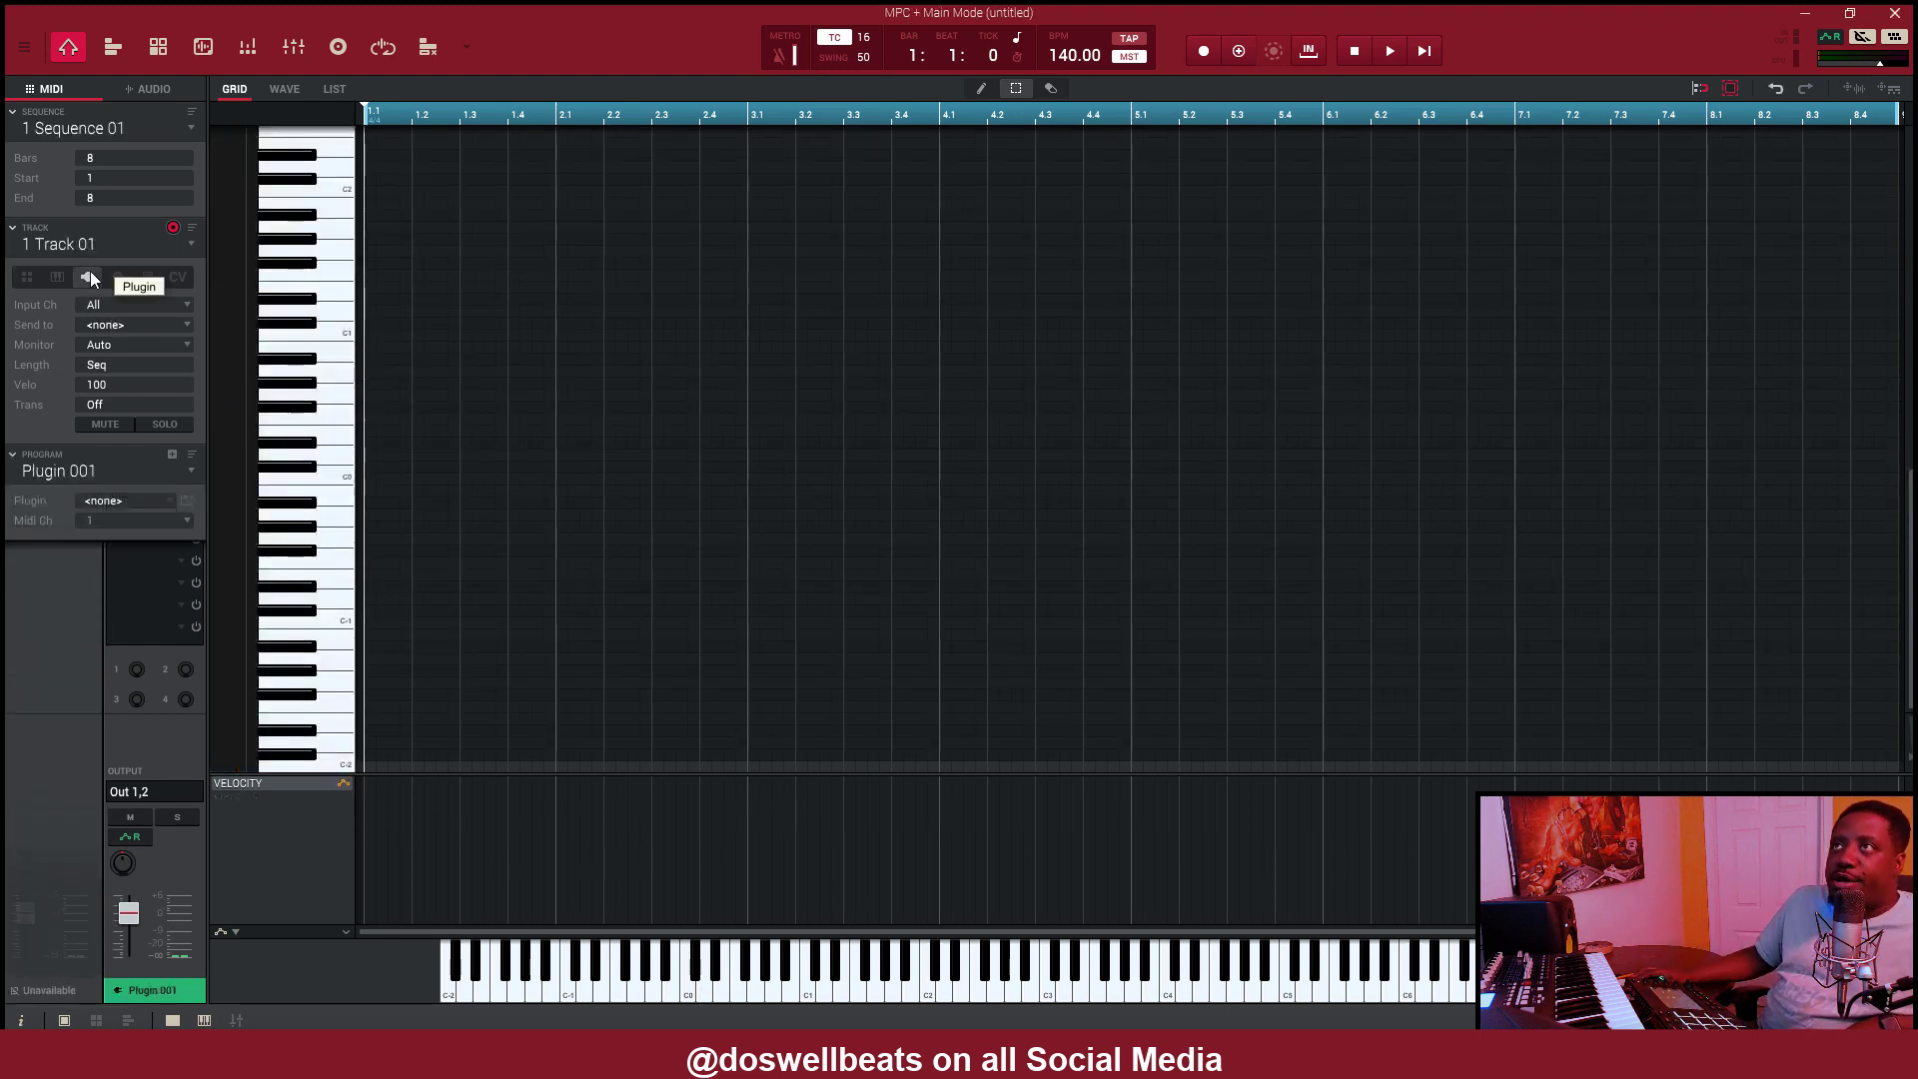
click(175, 502)
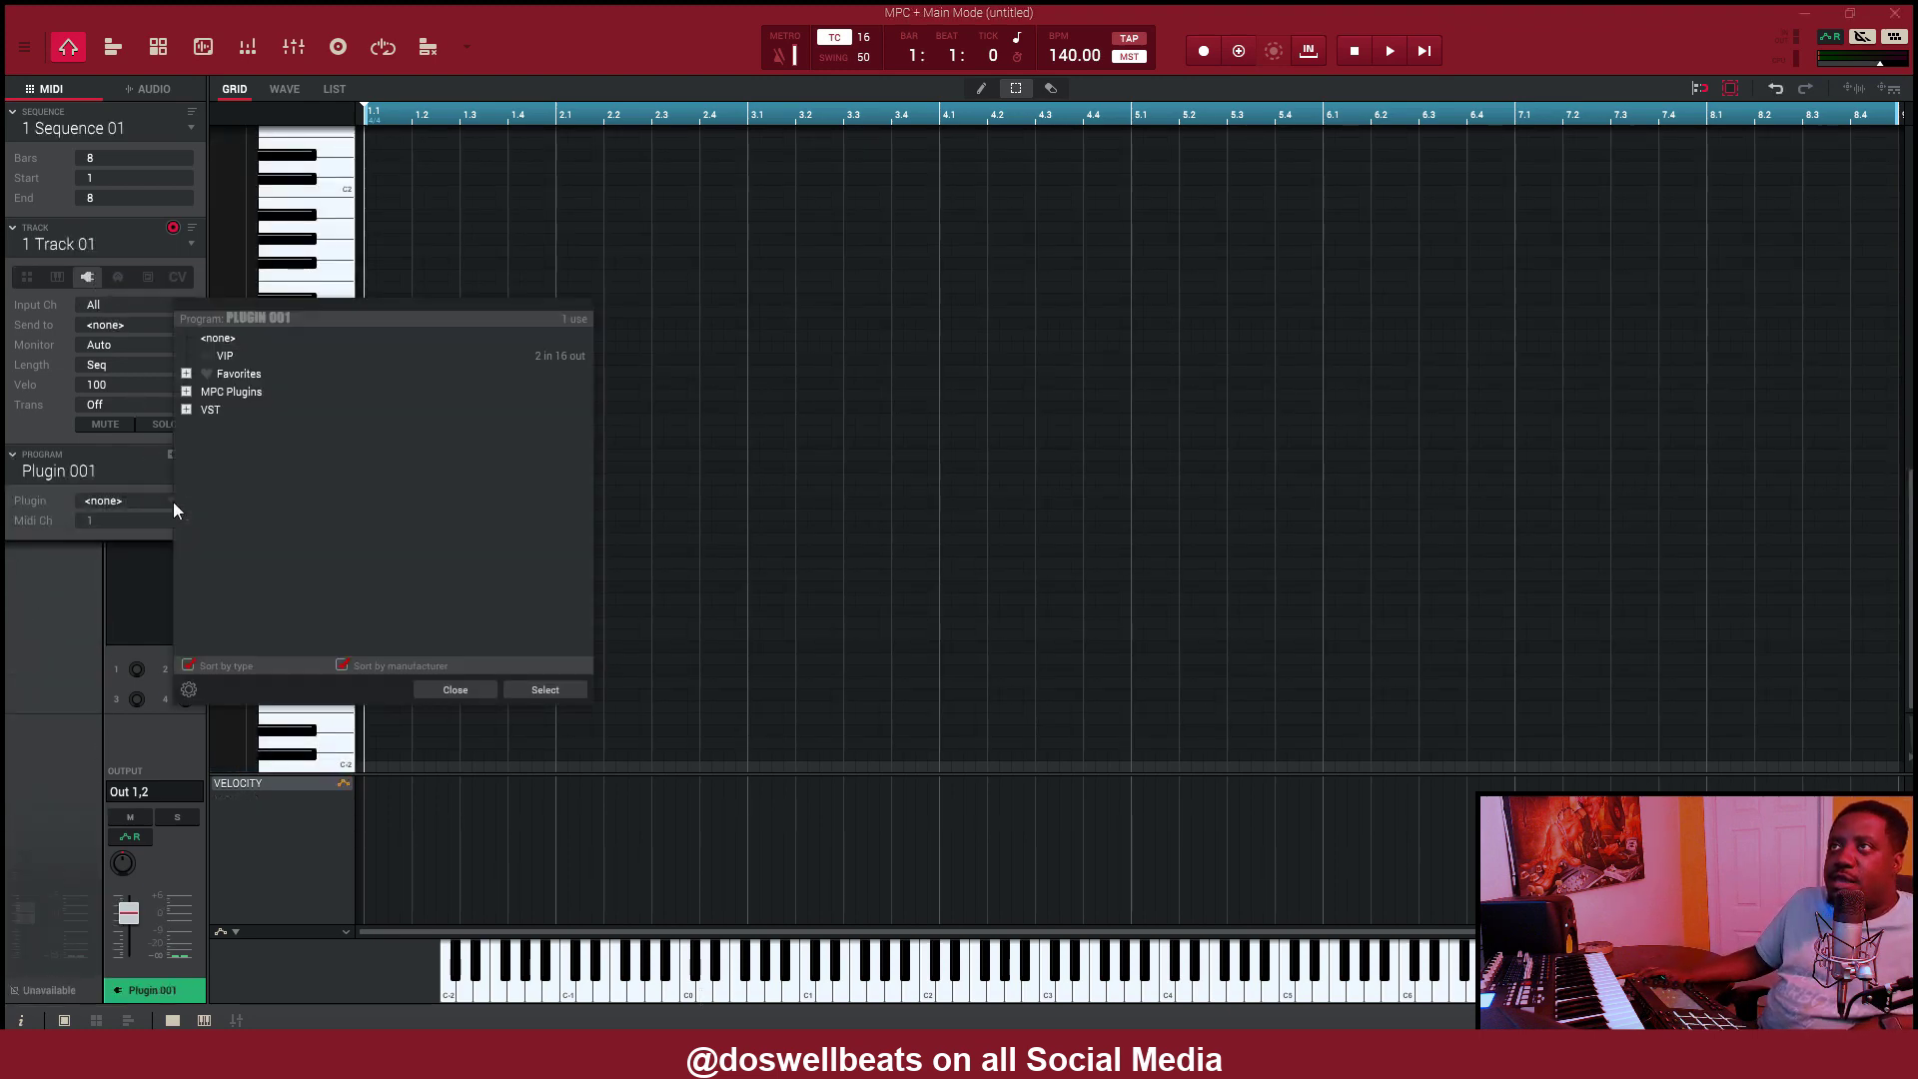
click(188, 409)
click(204, 427)
double_click(250, 534)
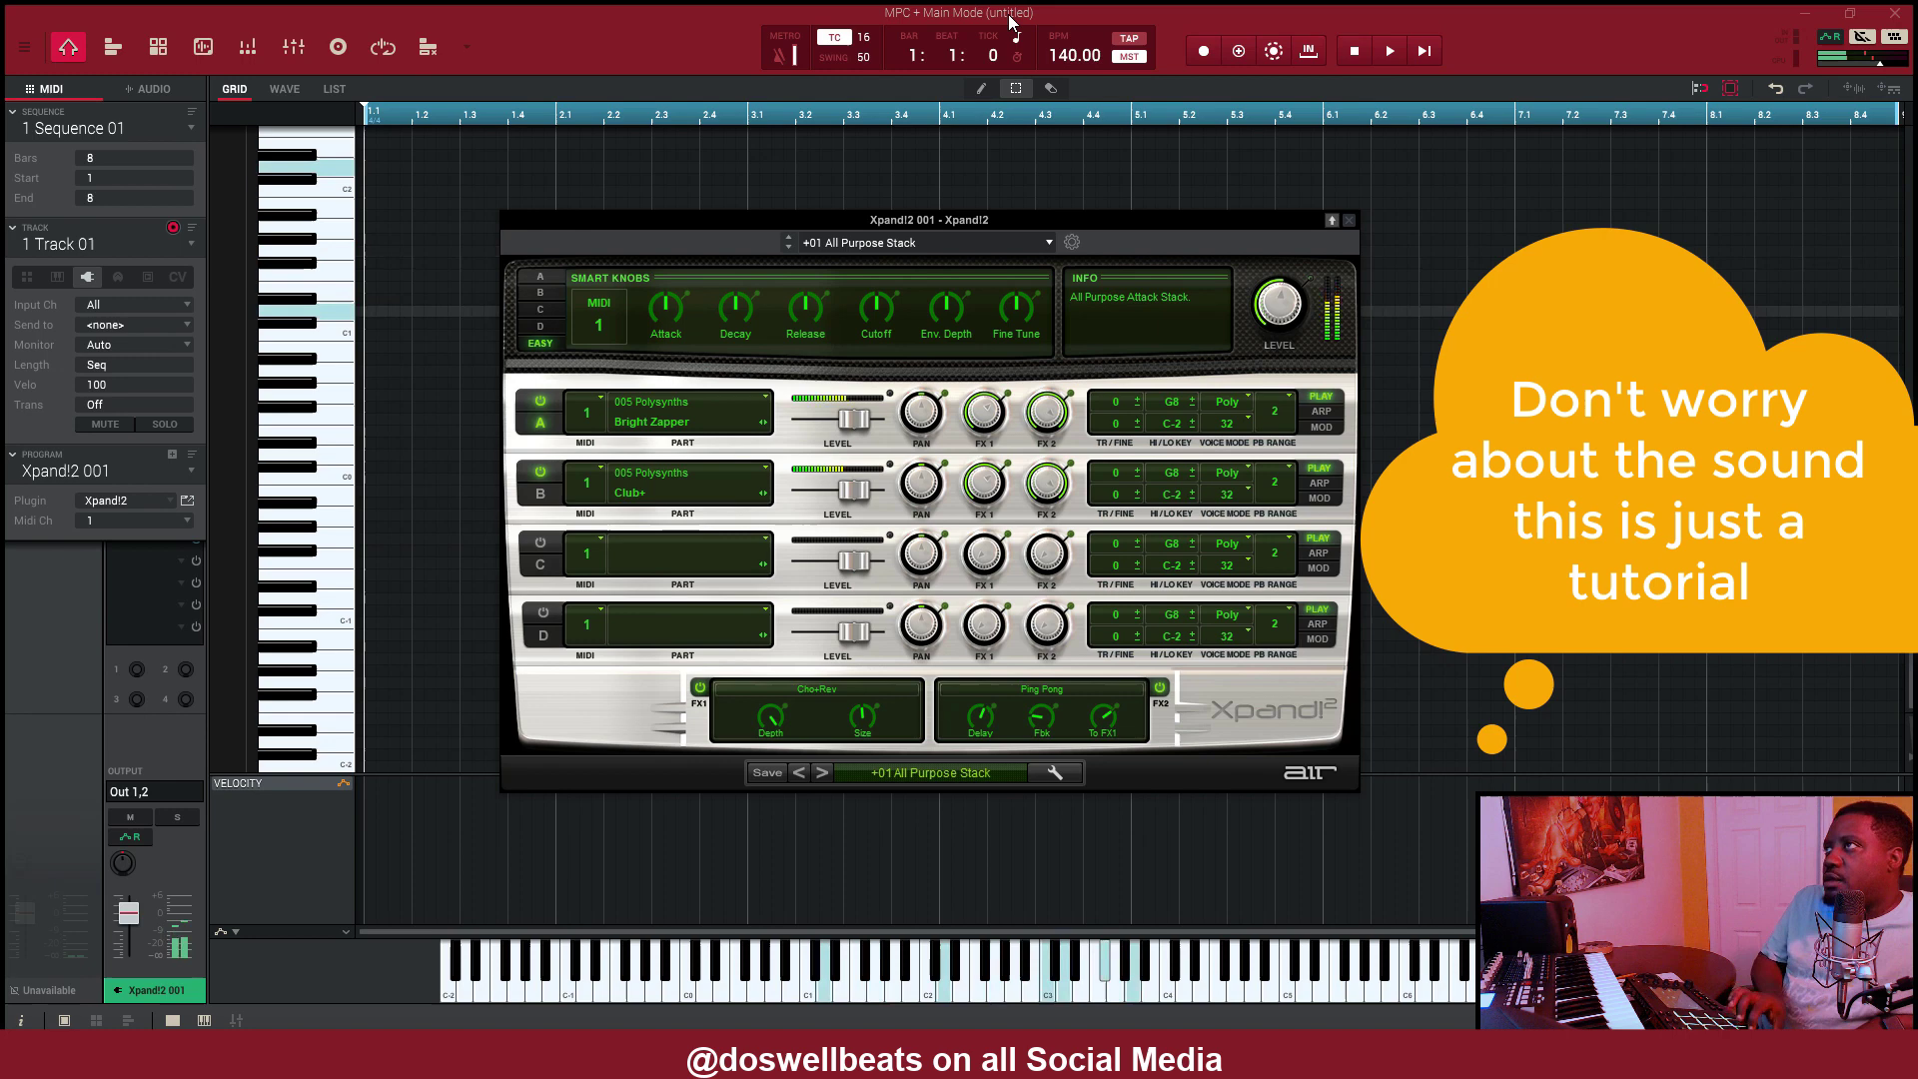
click(1348, 219)
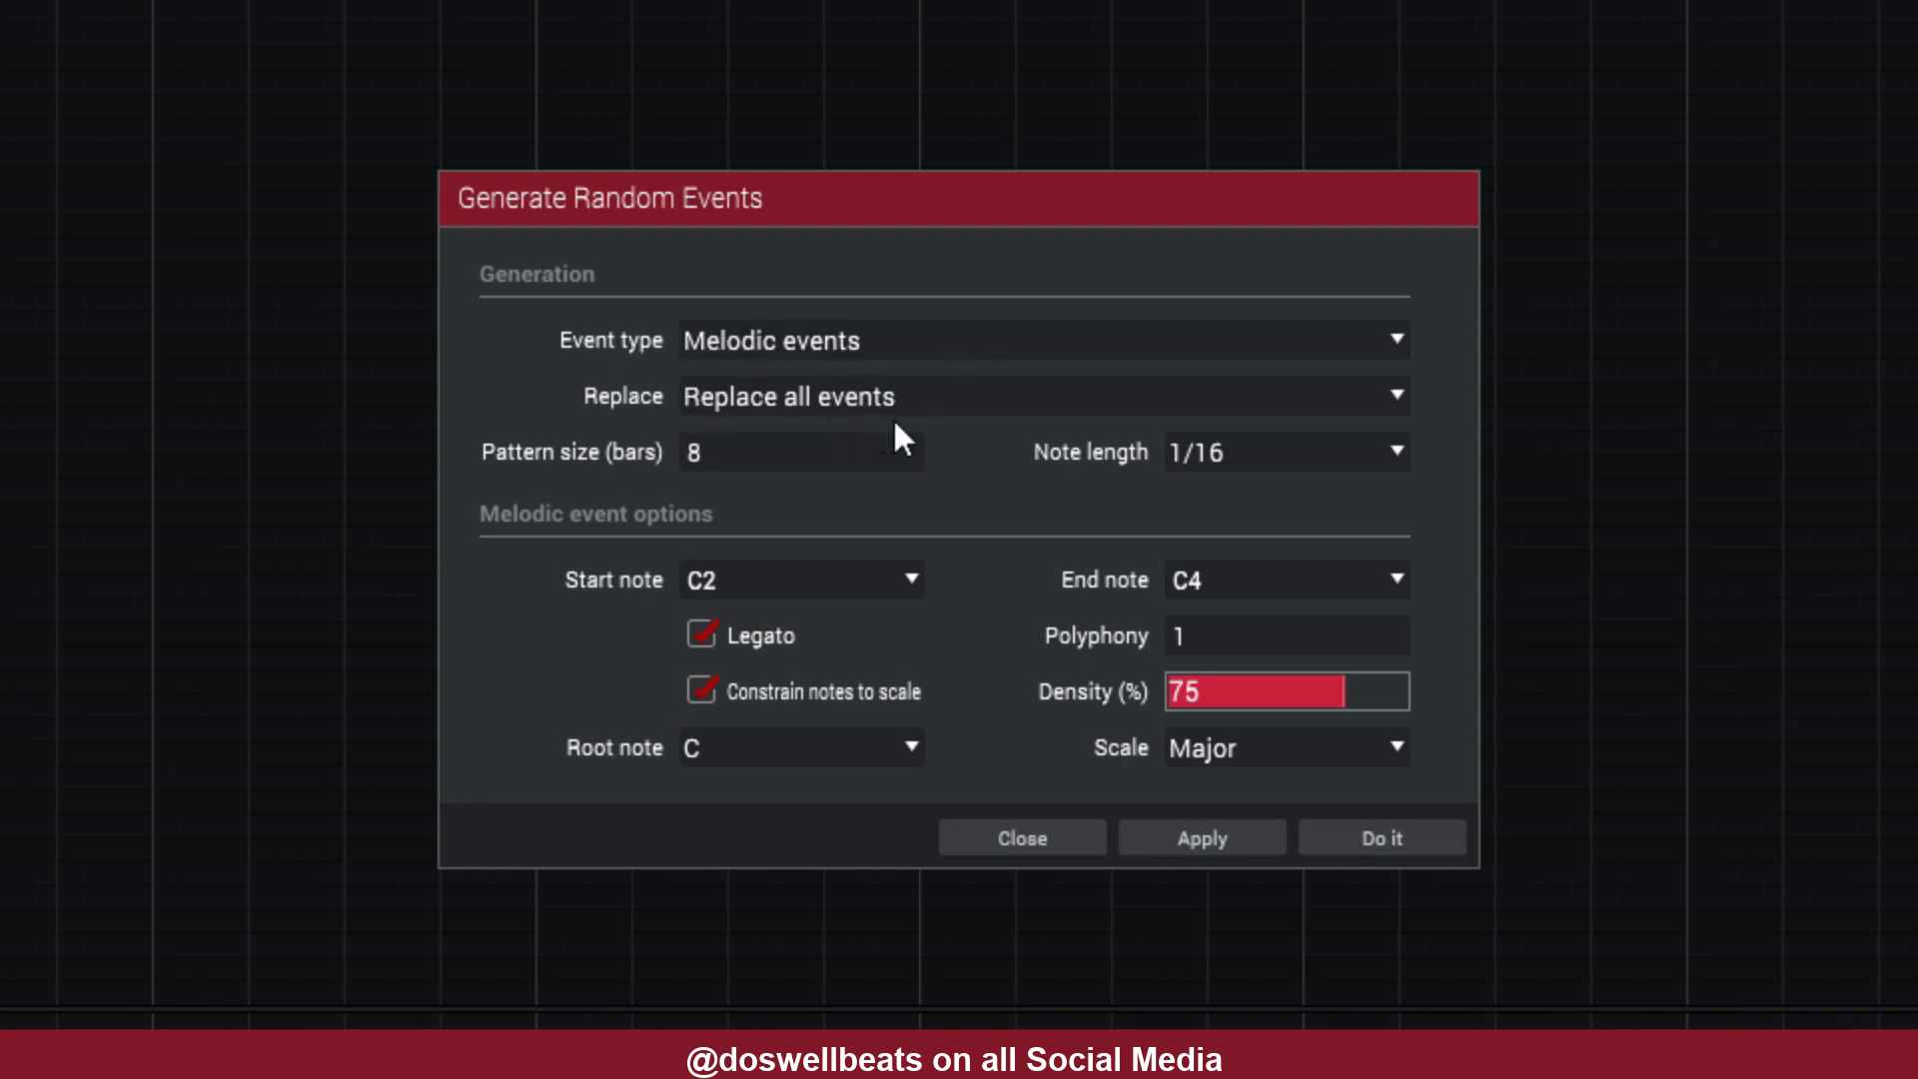
- Set the generator to add to existing events, with bar-long notes and polyphony 4
click(976, 396)
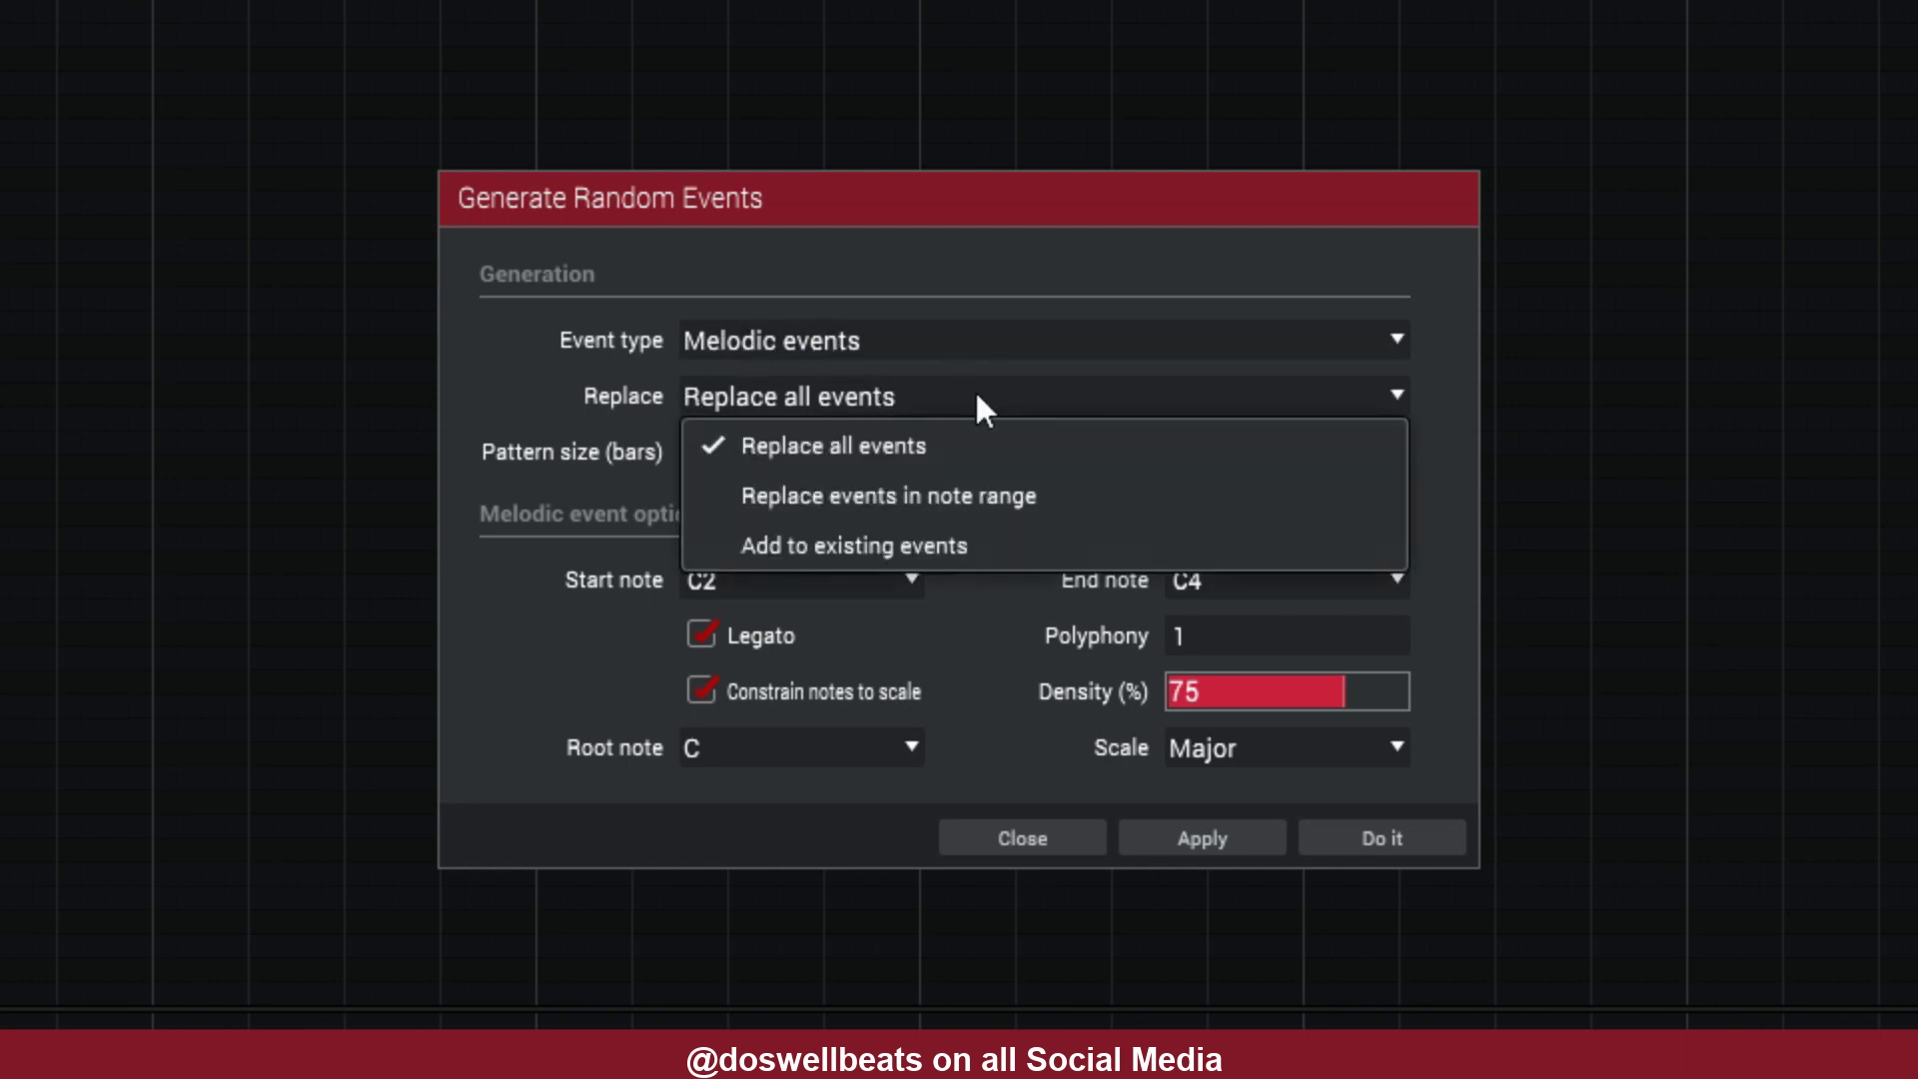
click(847, 548)
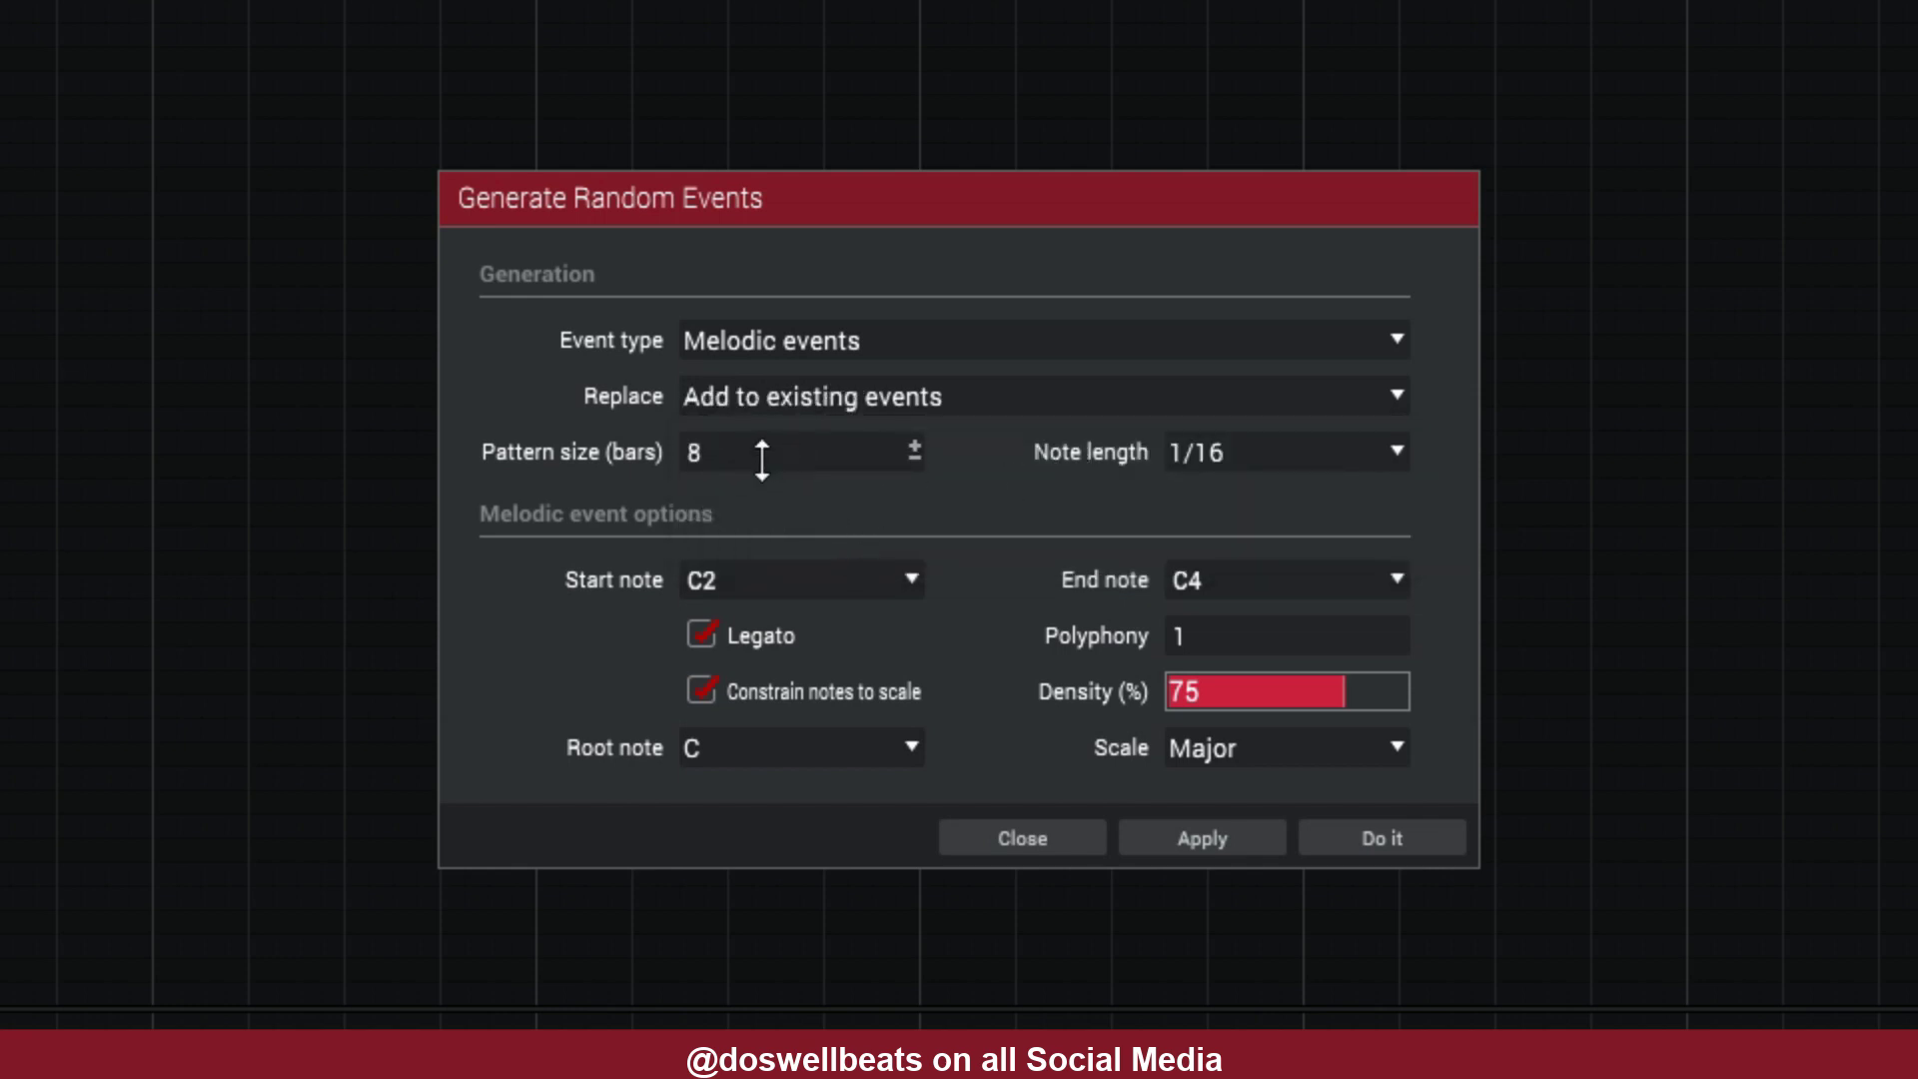
click(1358, 453)
click(1287, 501)
drag(1208, 640, 1207, 584)
drag(1400, 636, 1395, 621)
- Set the range C3 to C5, root G, Natural Minor and density 50, then apply
click(906, 580)
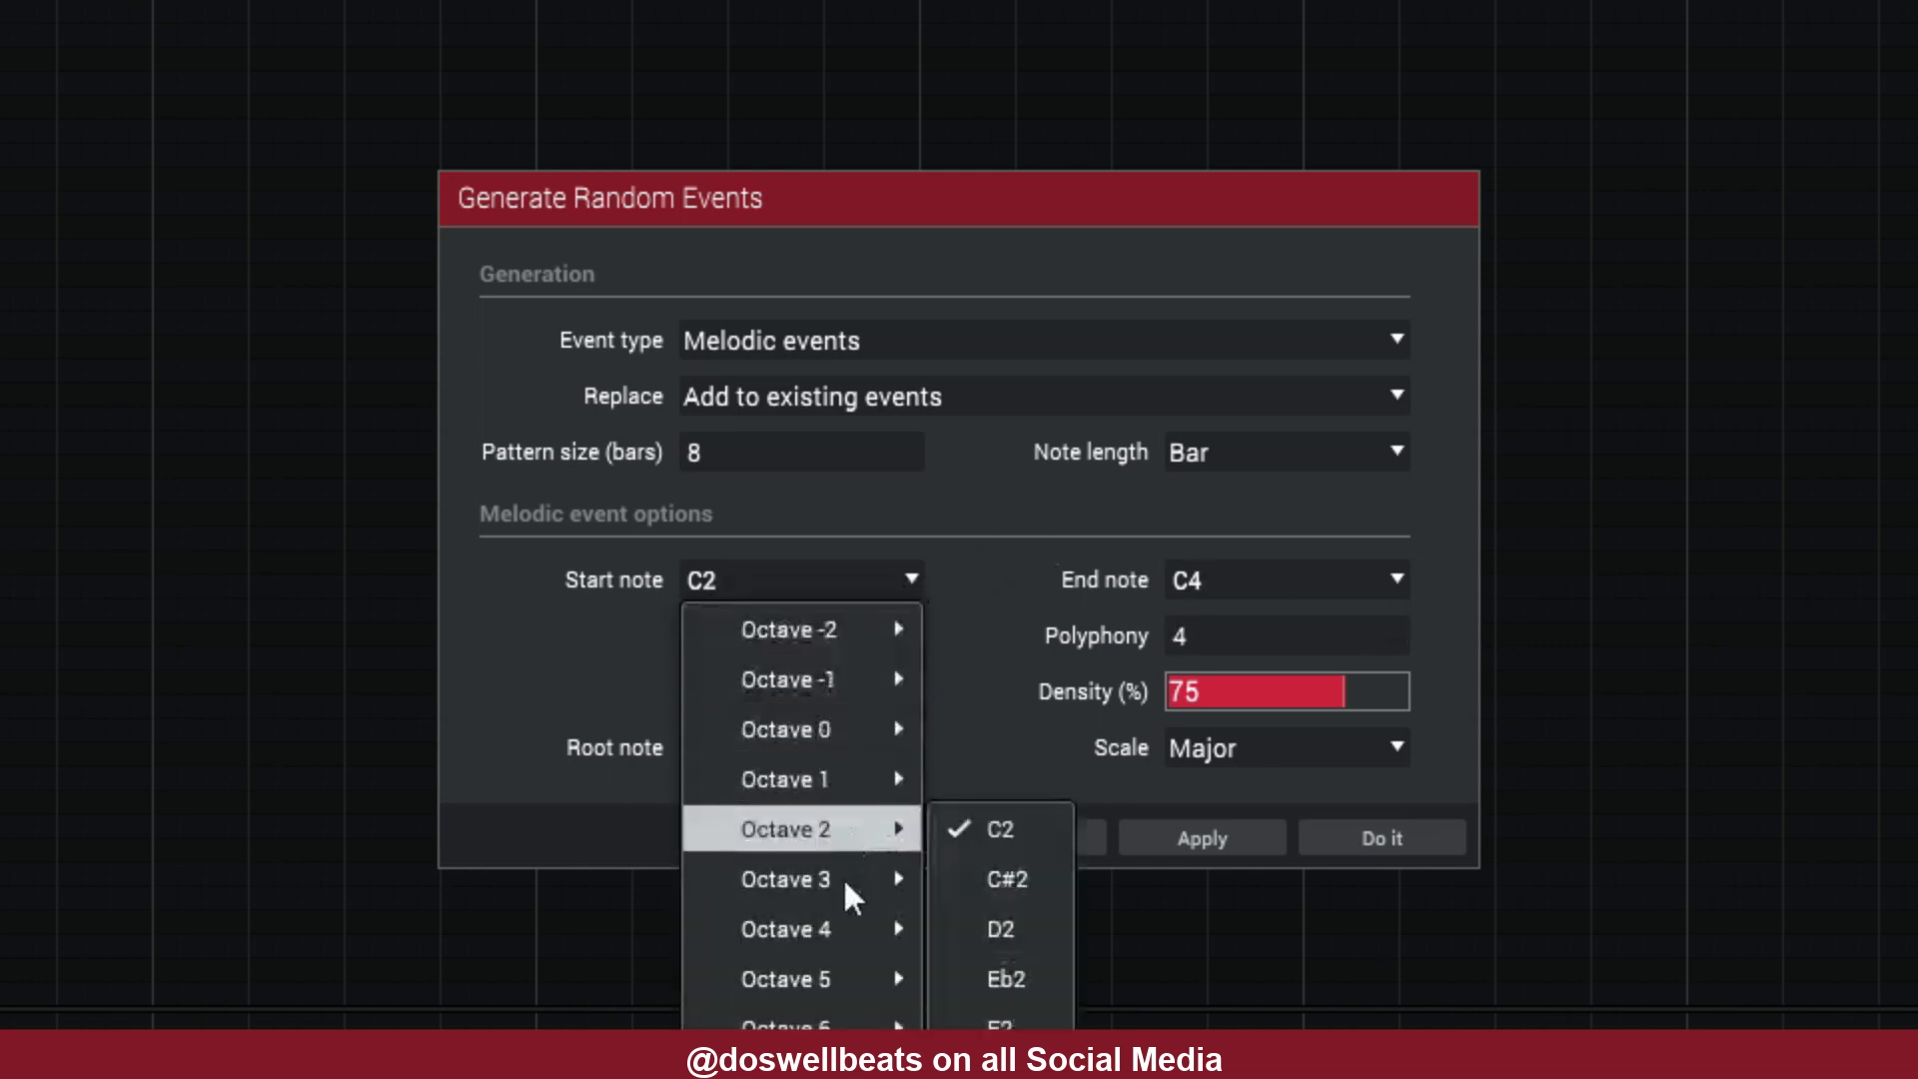
mouse_move(850, 880)
click(1052, 327)
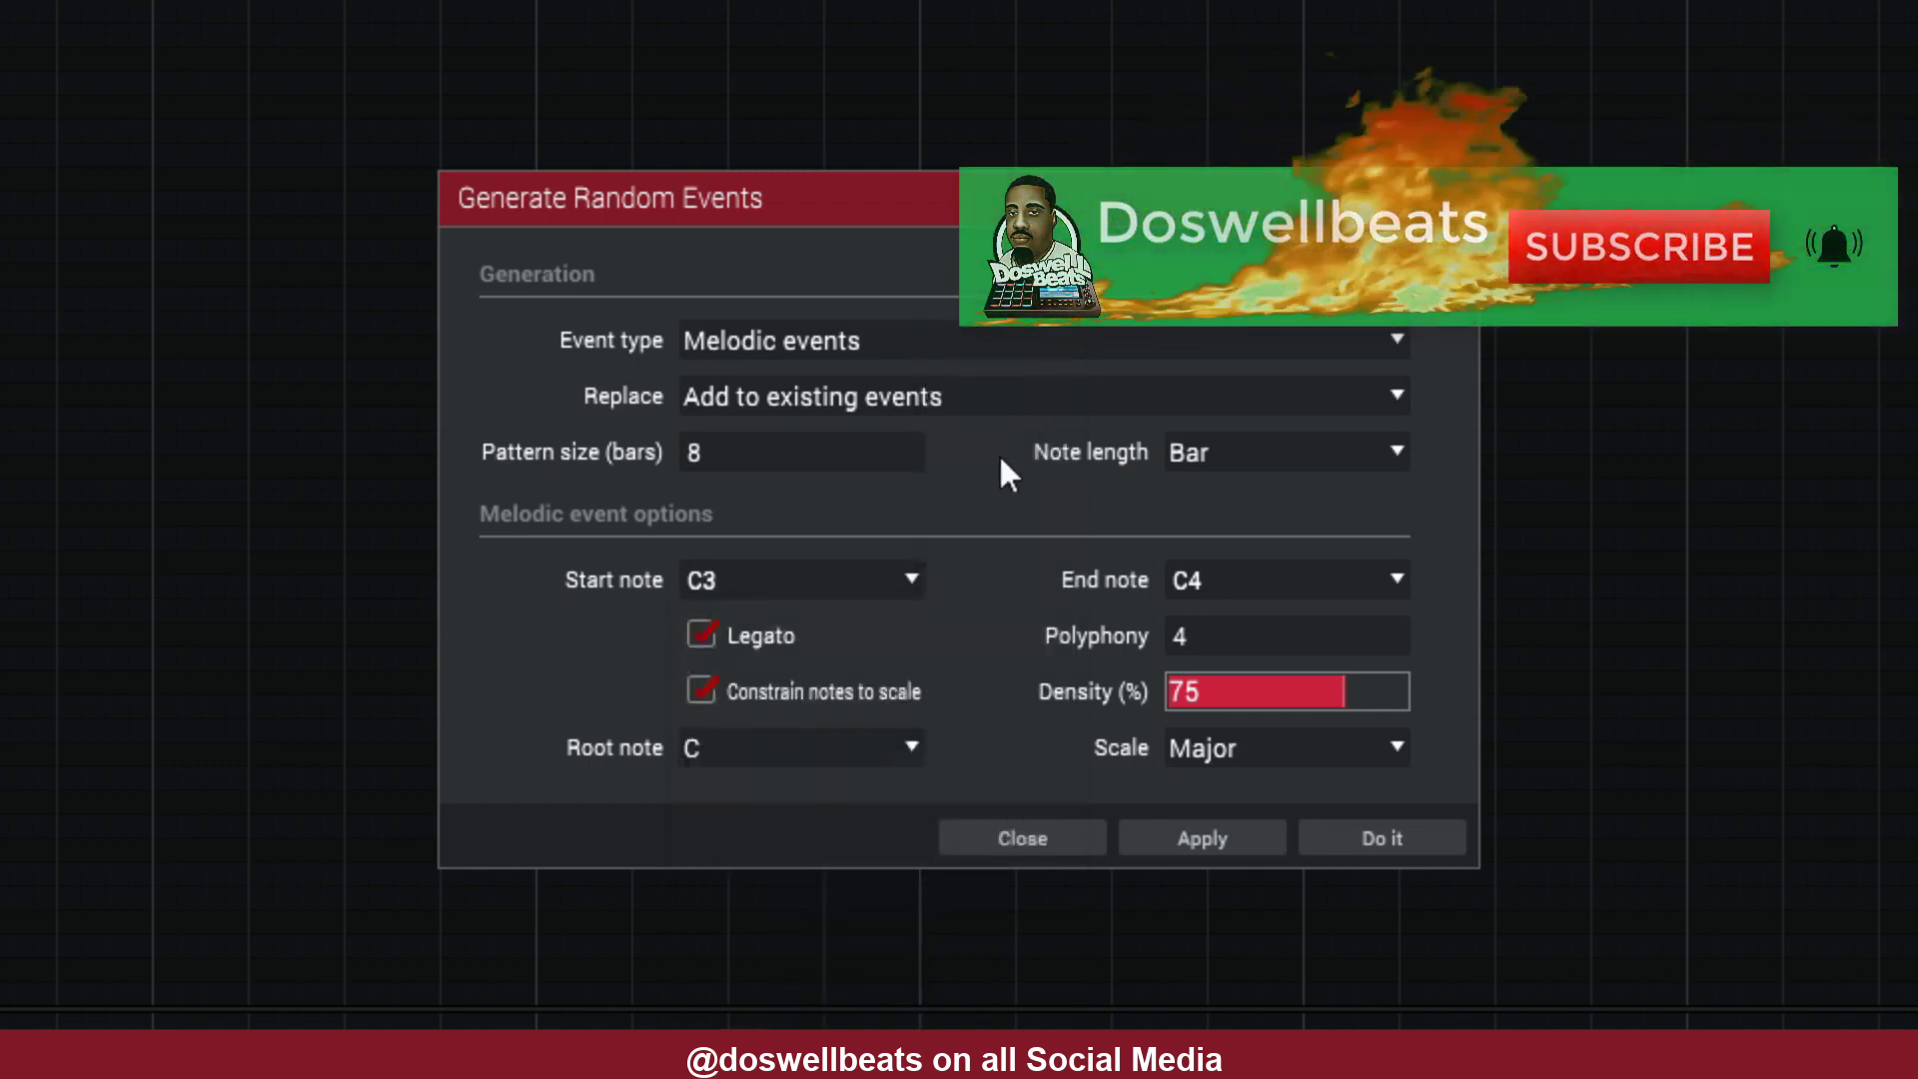
click(1327, 583)
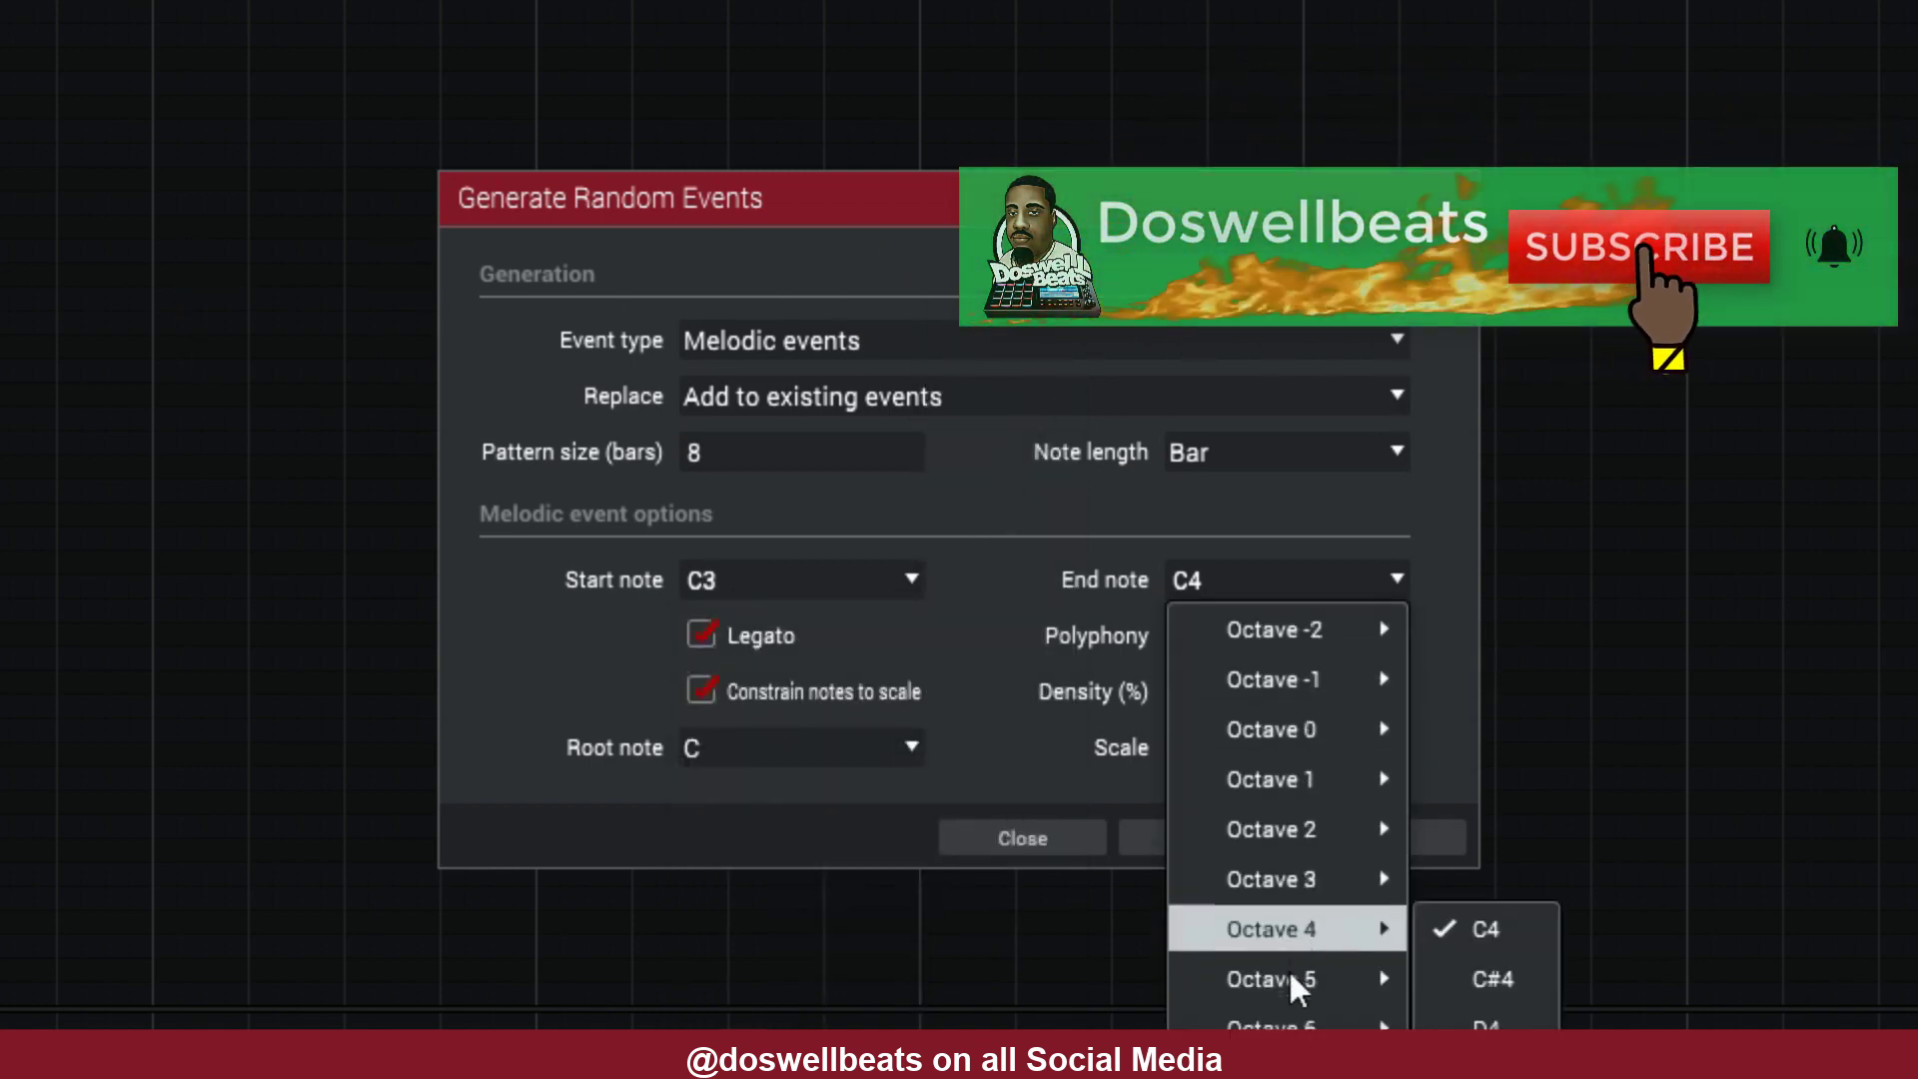
mouse_move(1292, 981)
click(1489, 427)
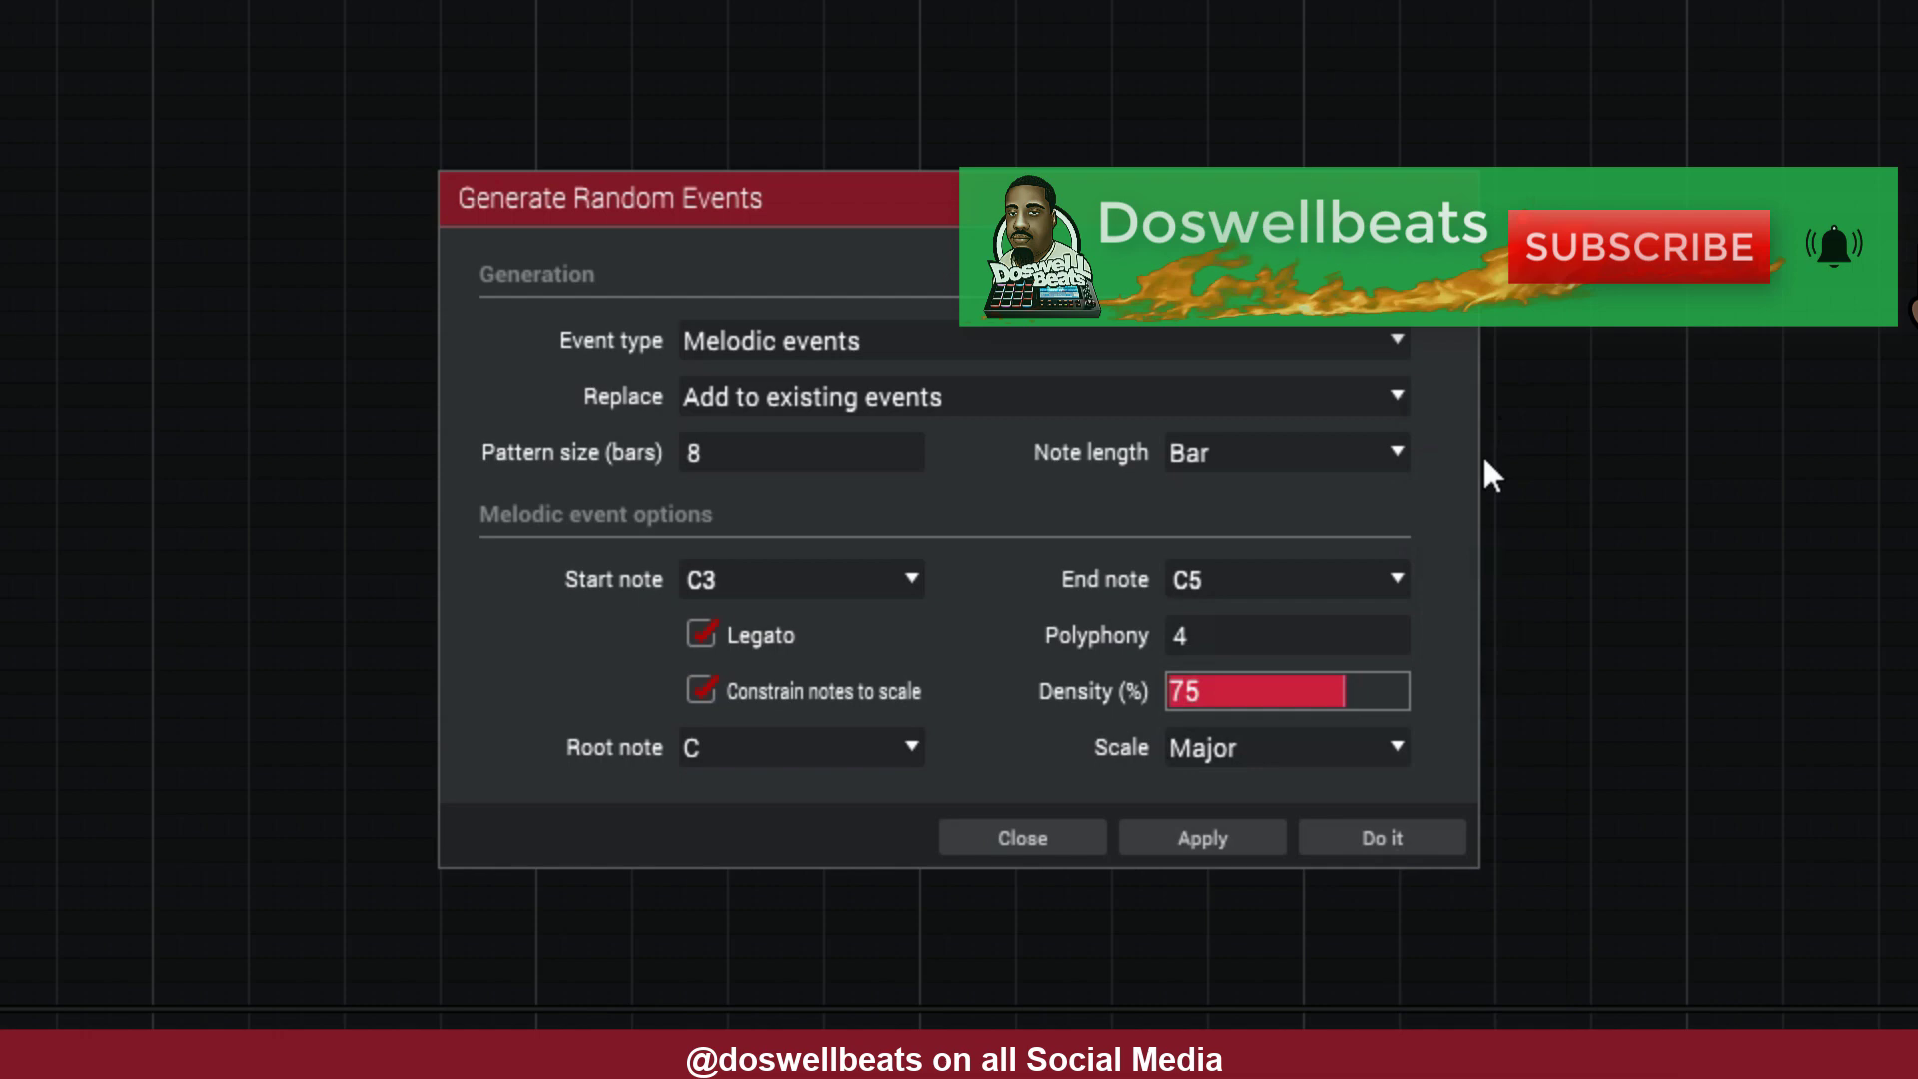
click(938, 740)
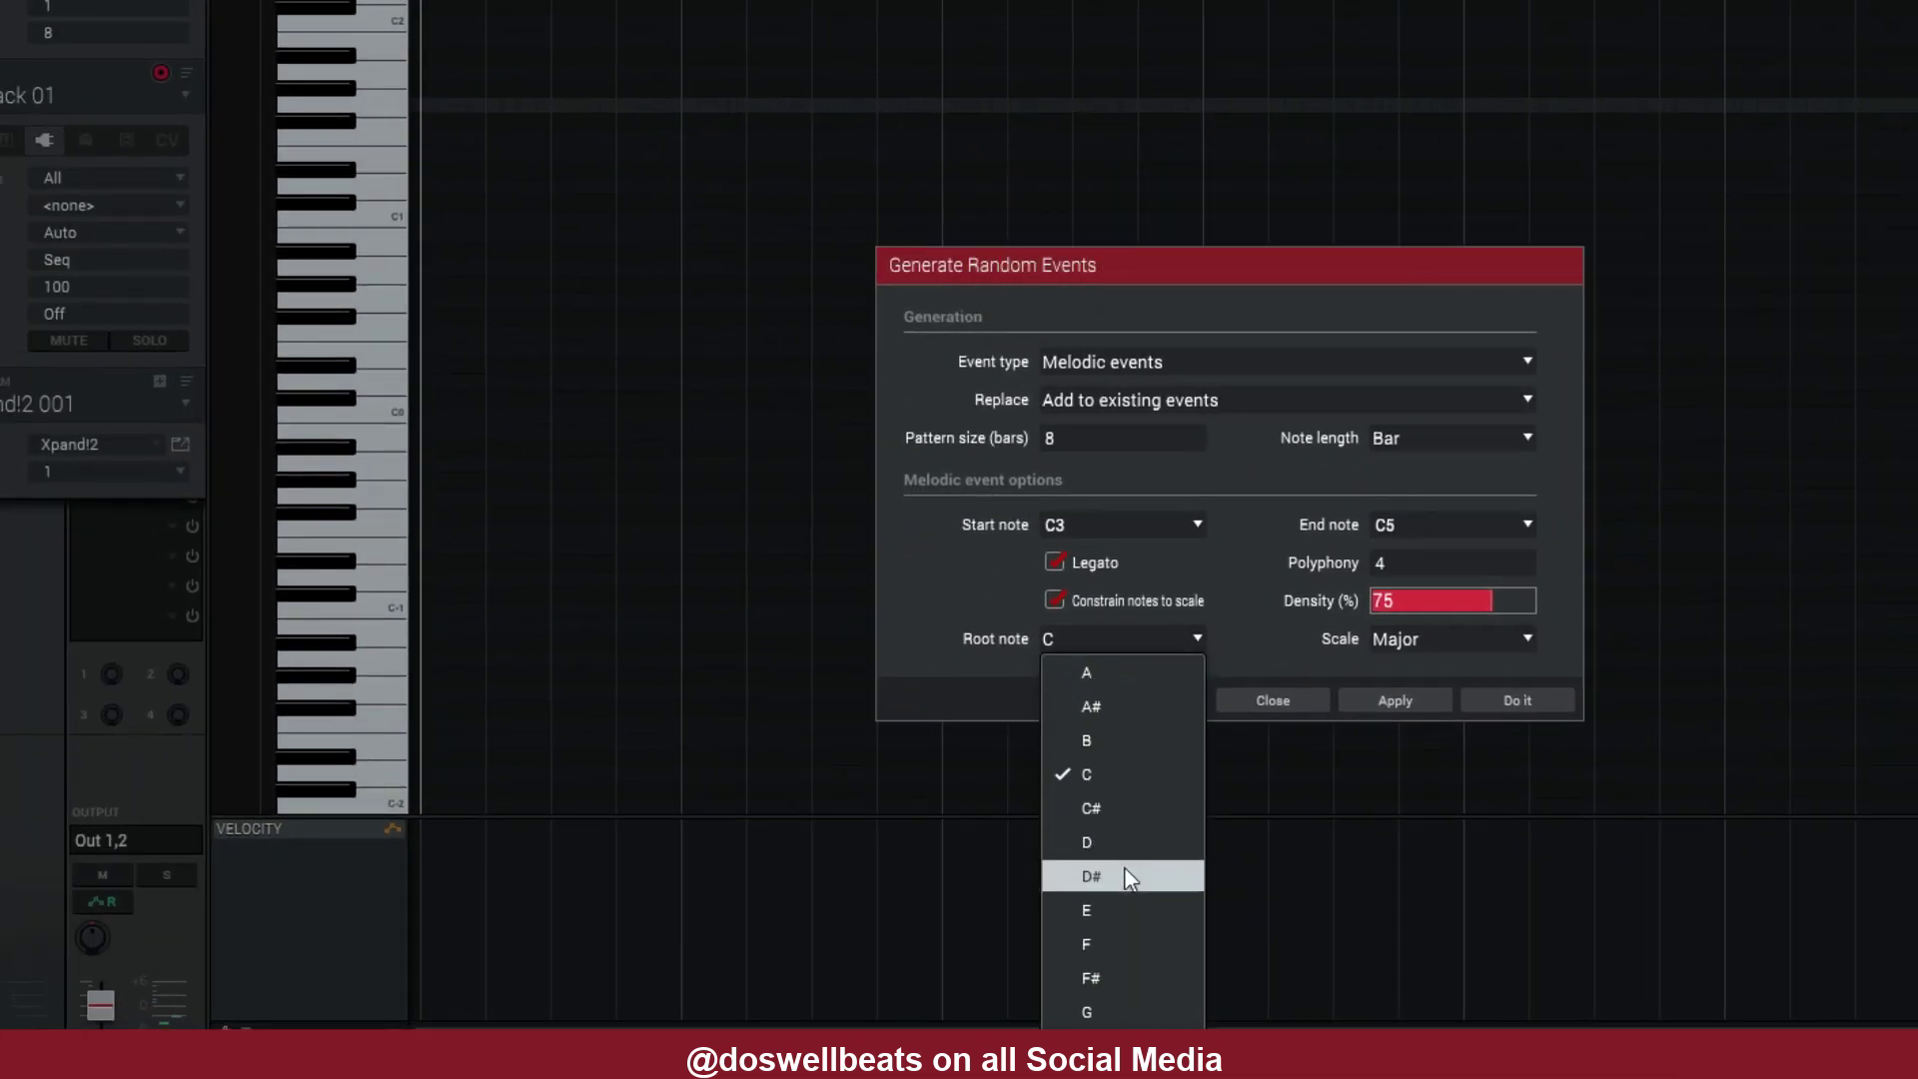
click(1093, 1009)
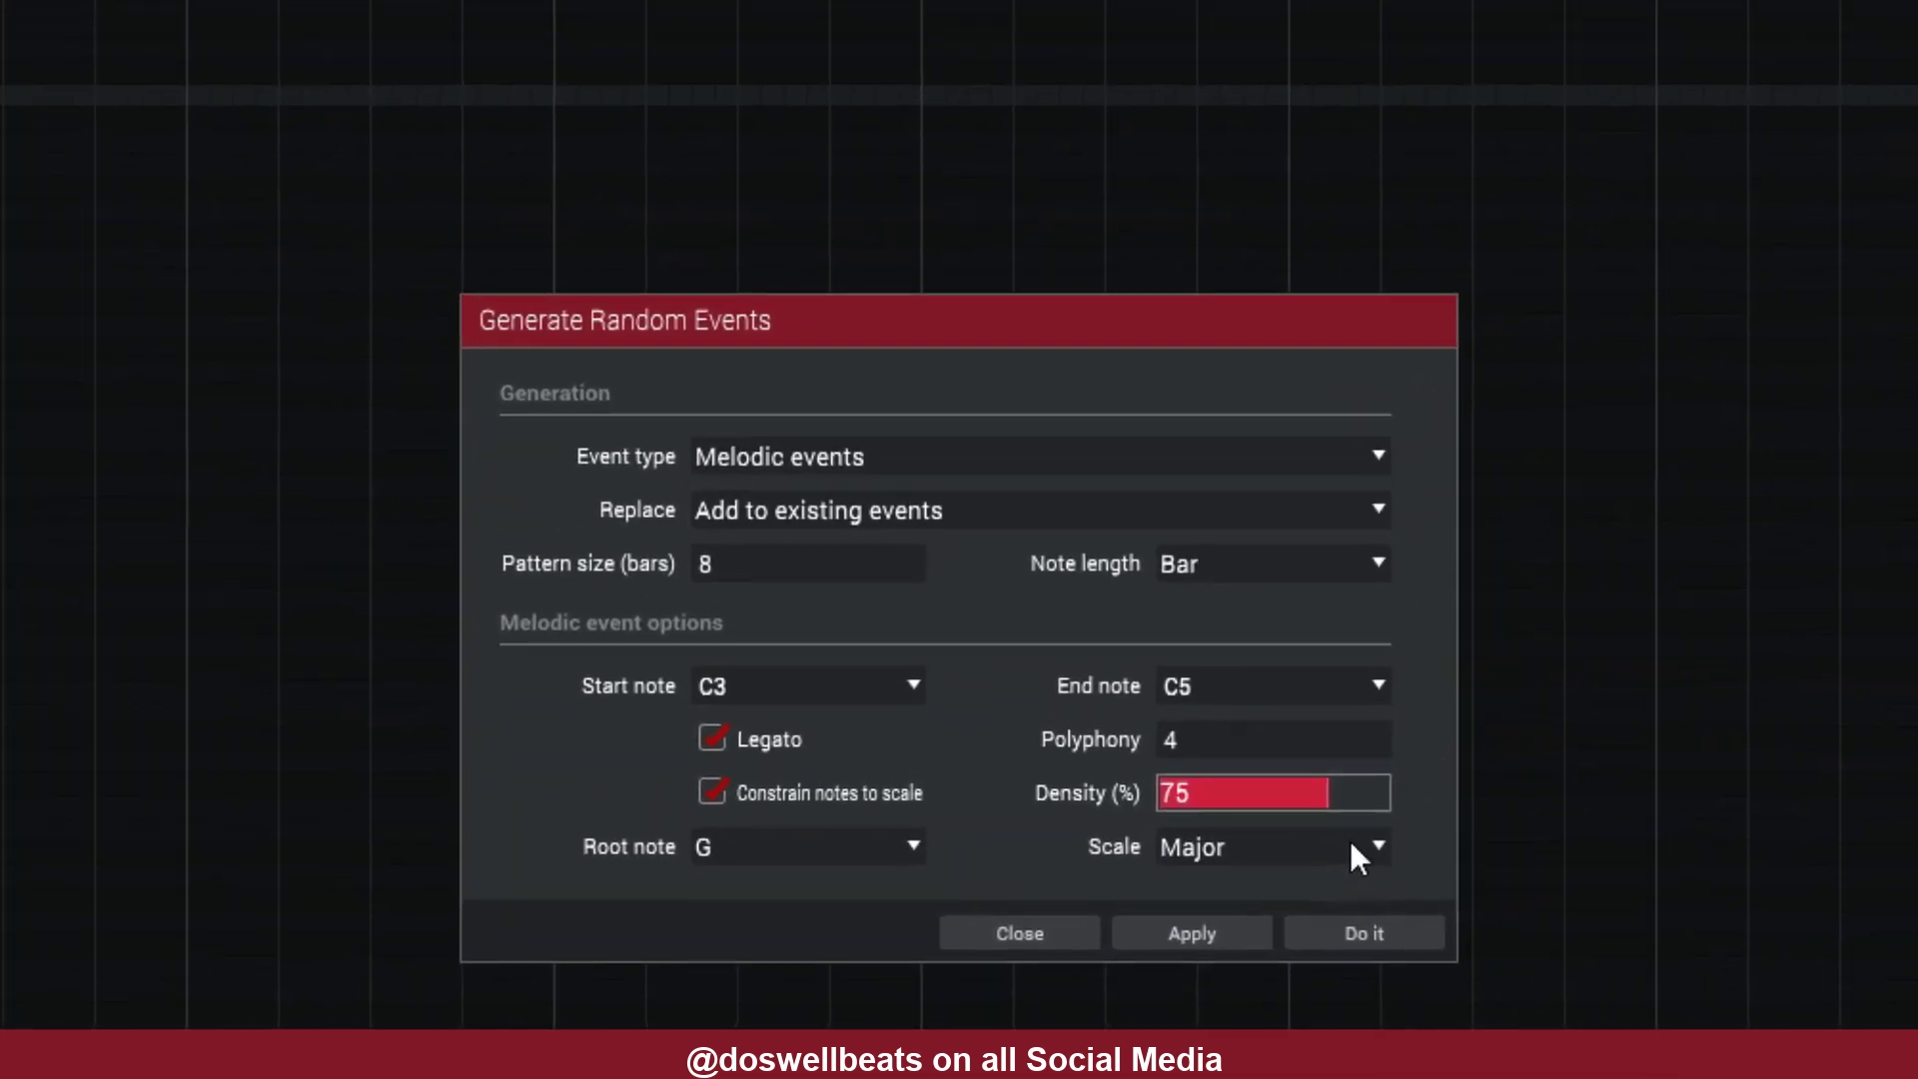
click(1353, 847)
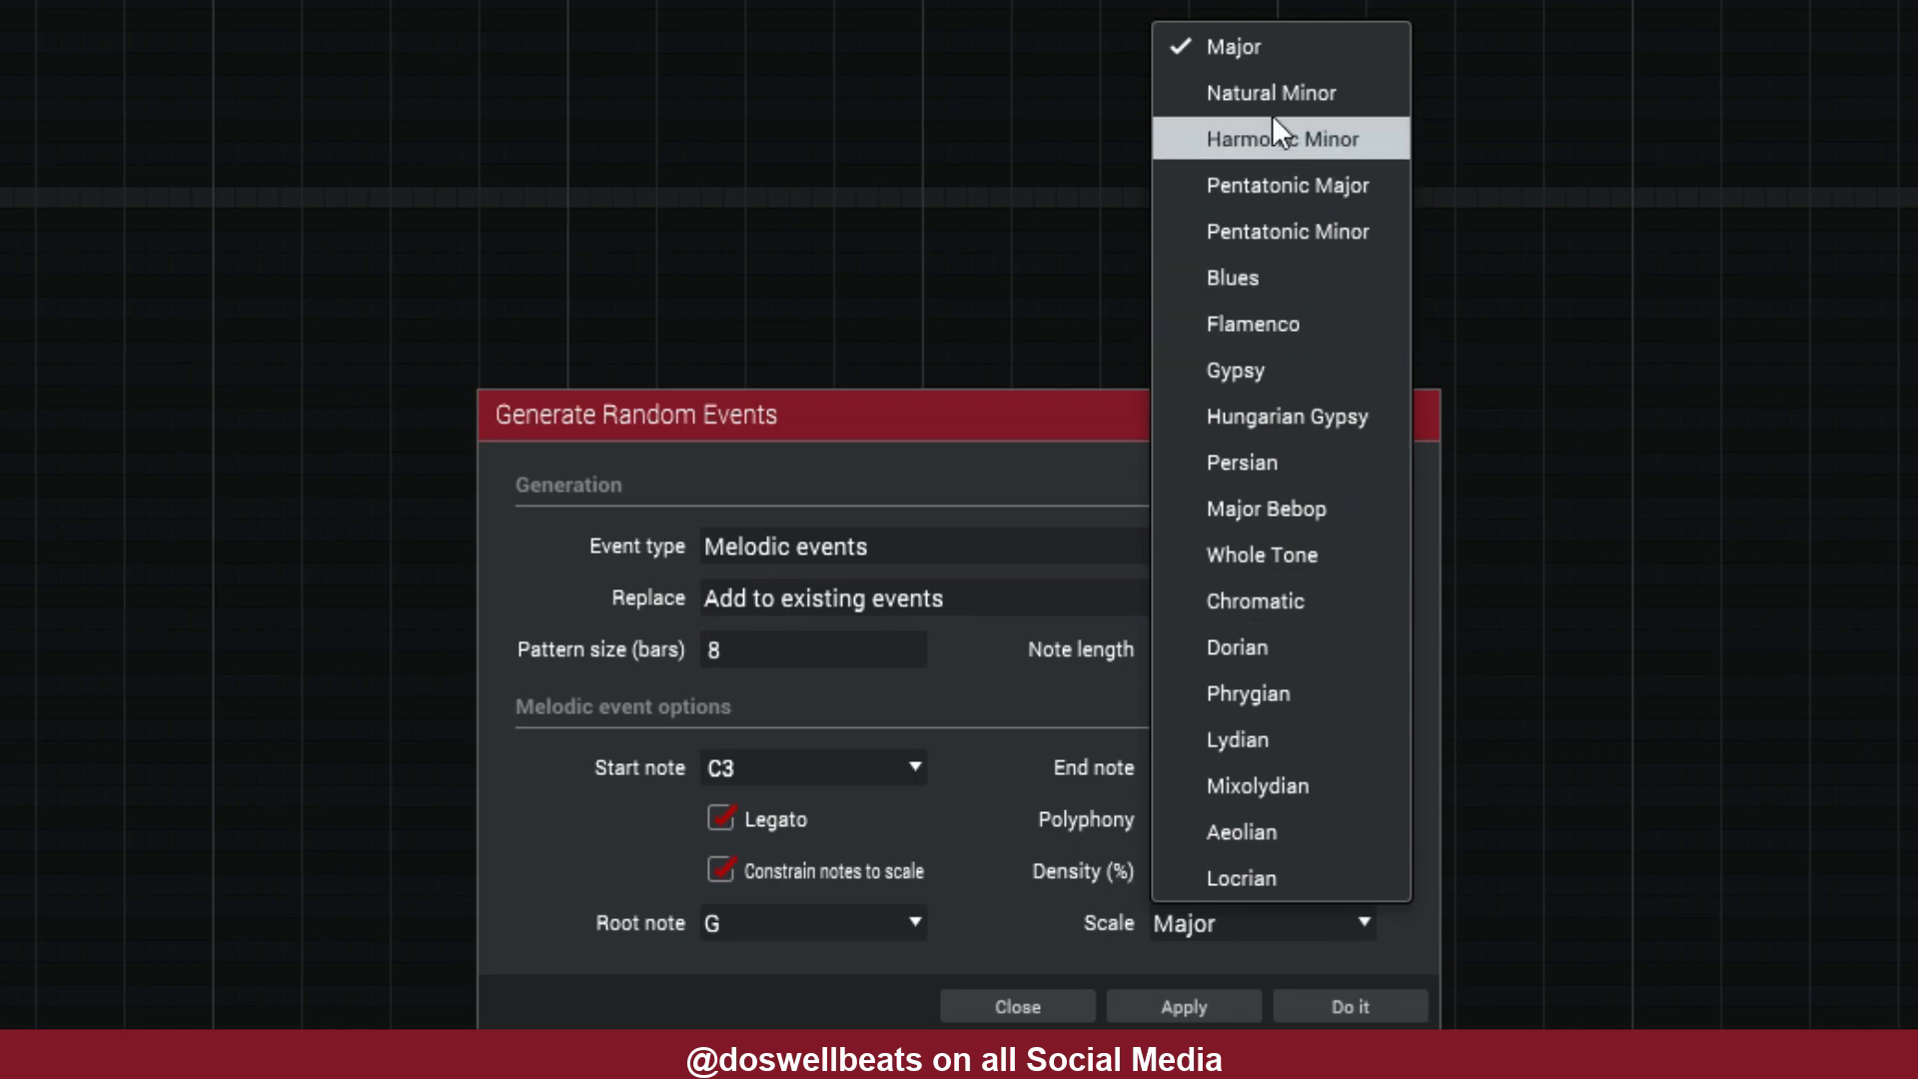
click(1273, 93)
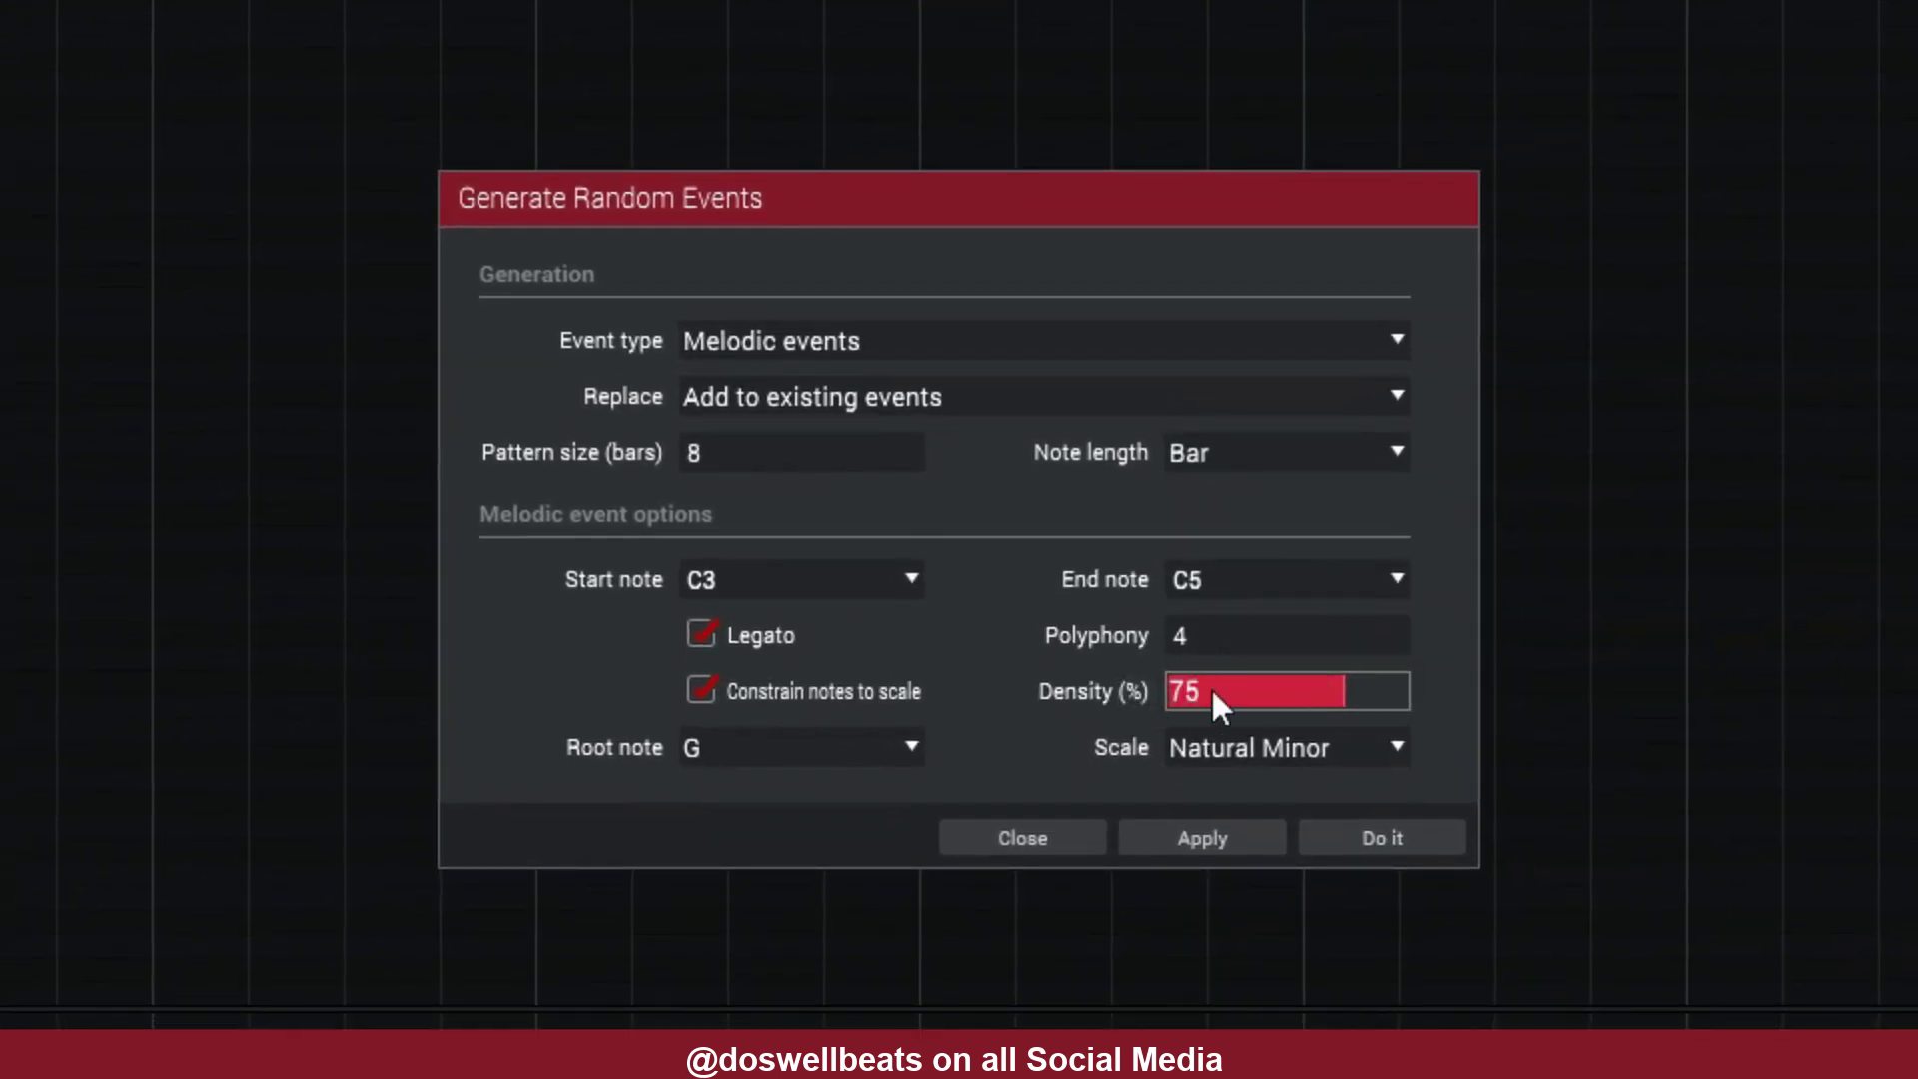
drag(1304, 686, 1287, 691)
click(1225, 837)
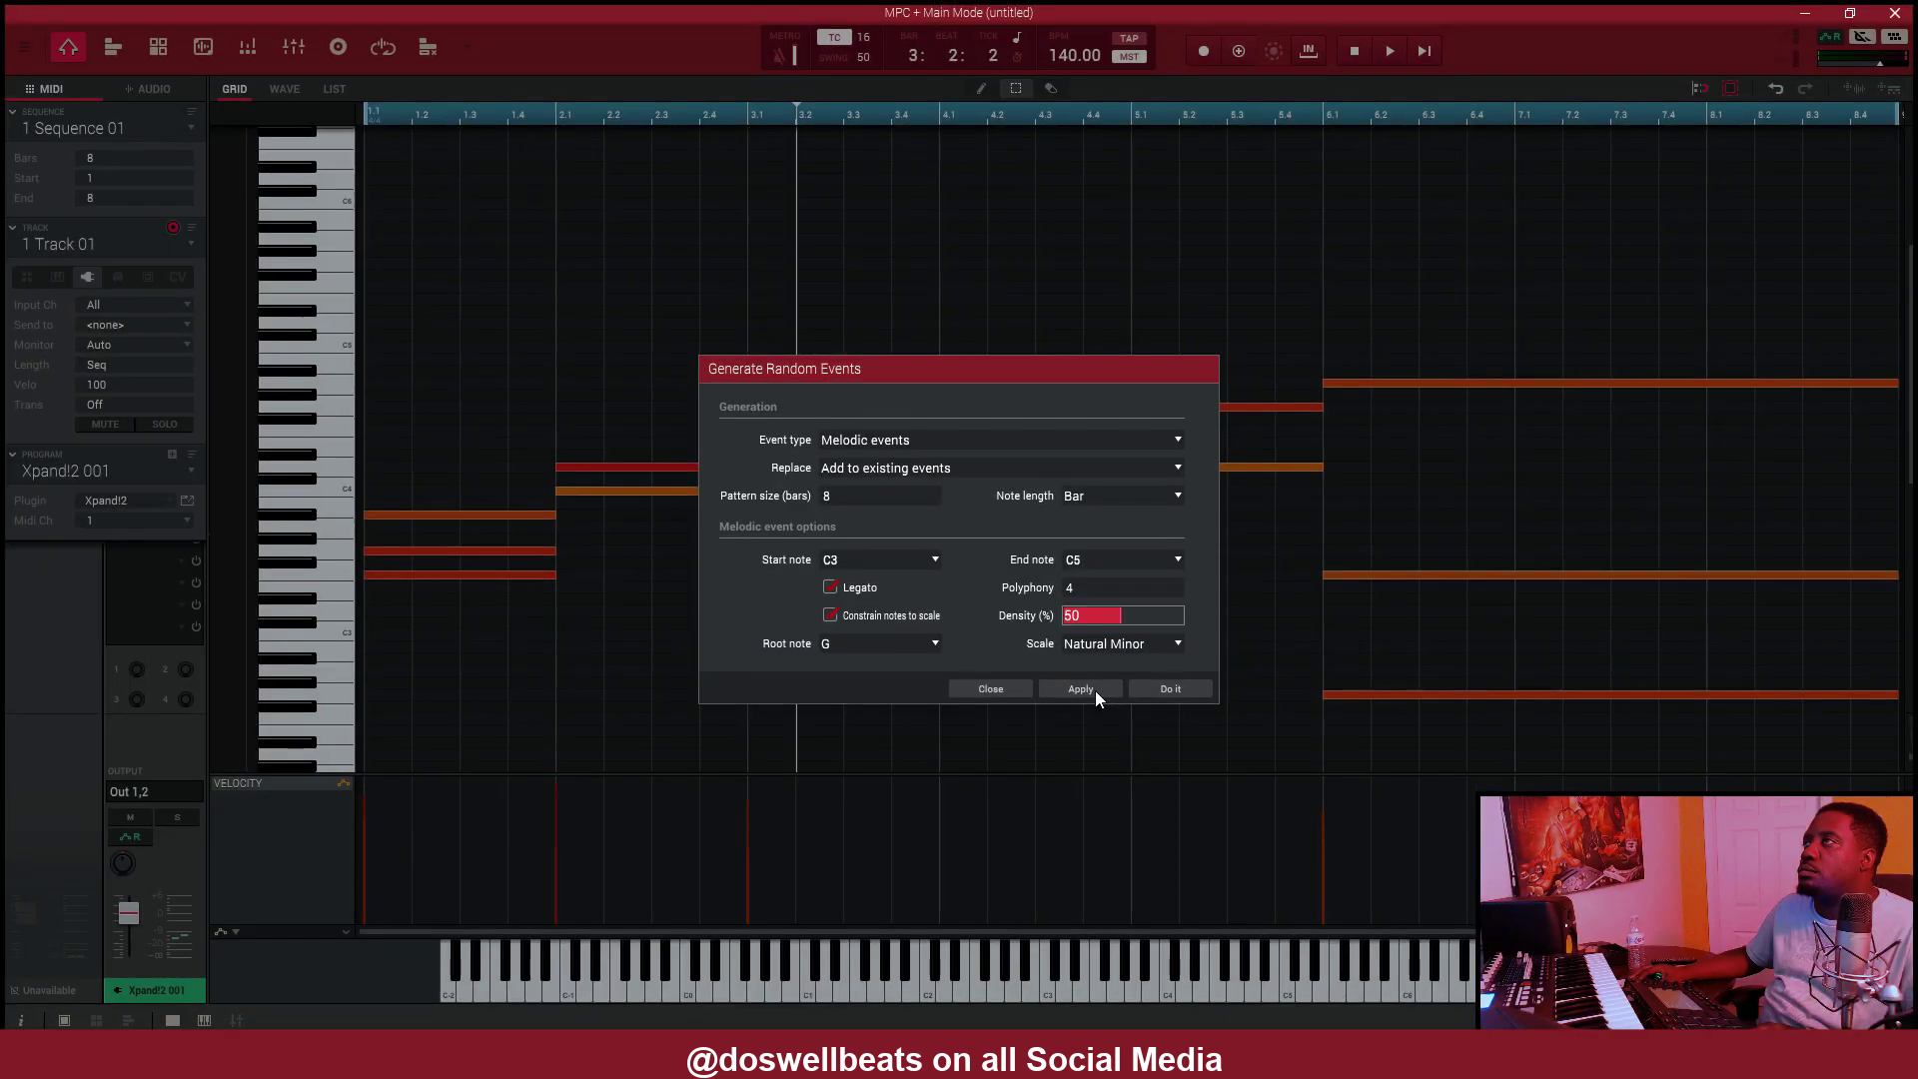
- Play the sequence, then layer 1/4-length random notes at 20% density and play again
key(space)
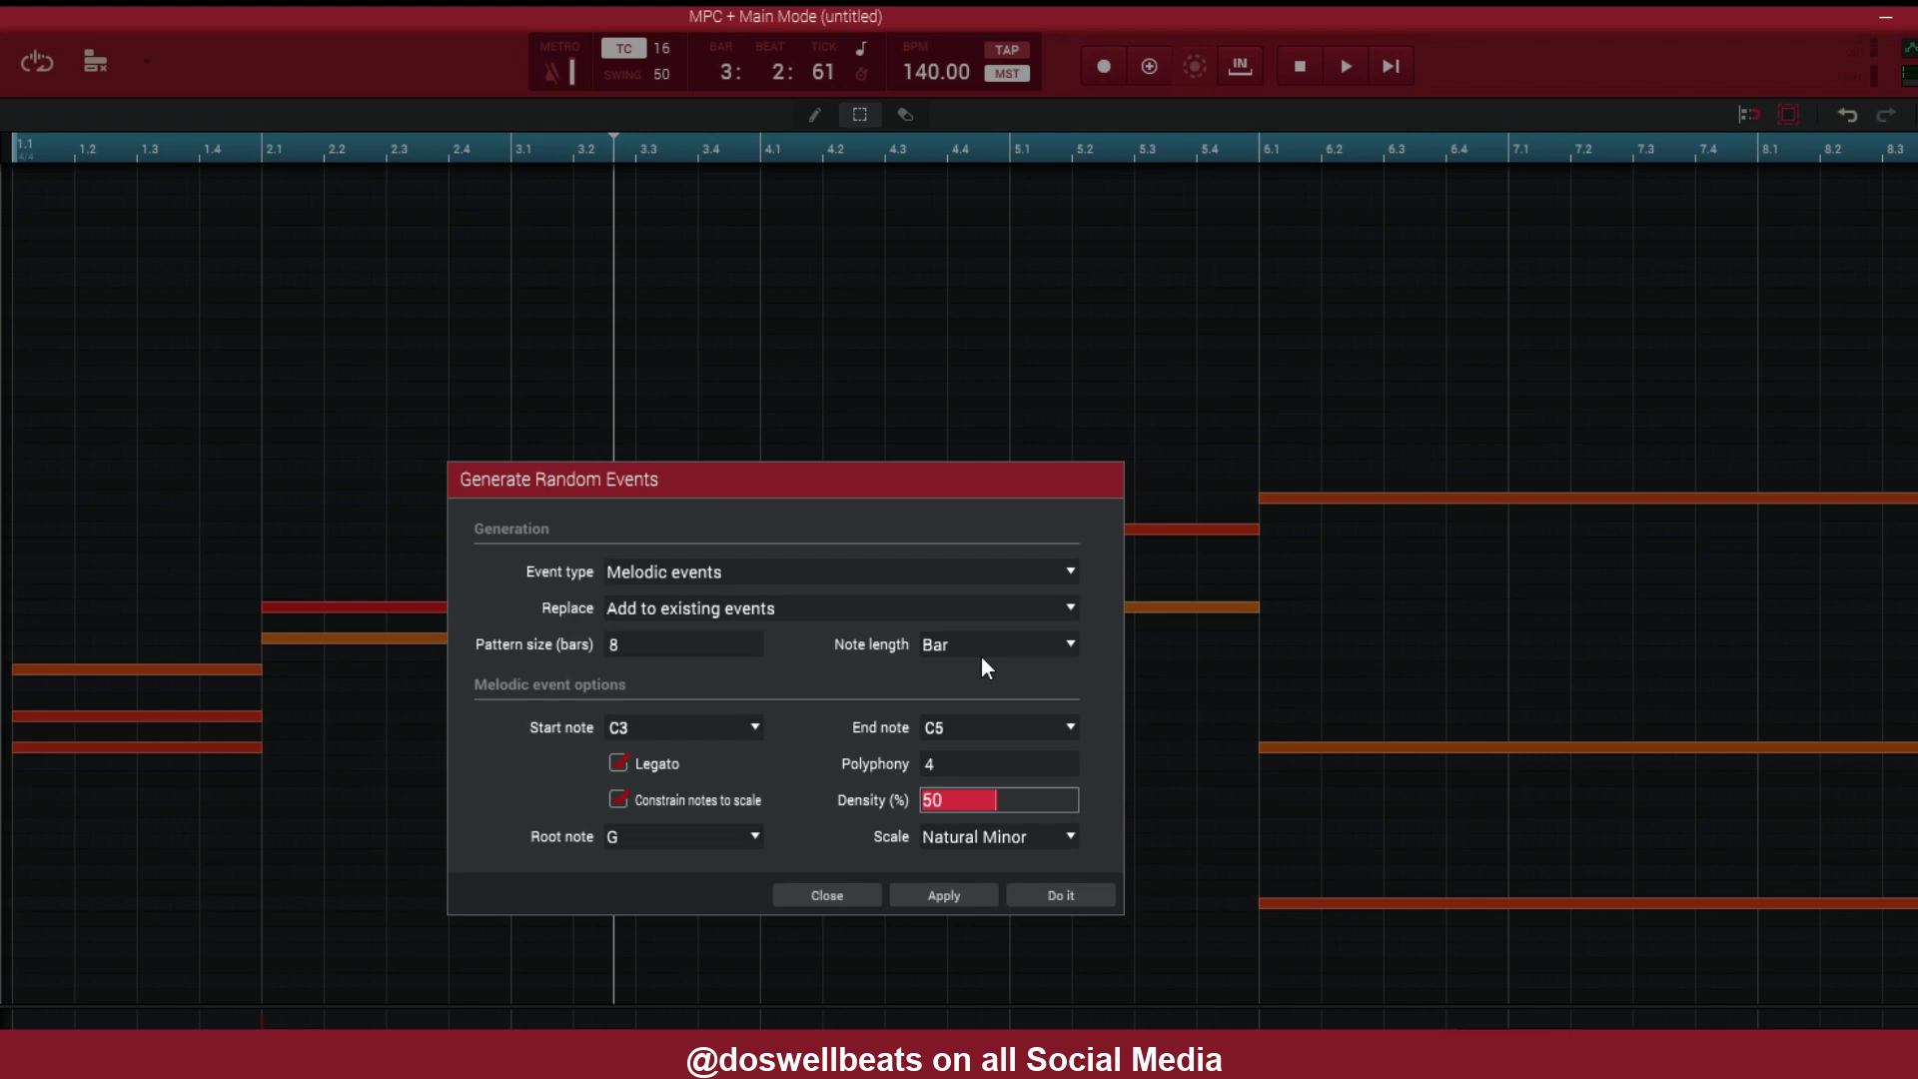
click(1034, 649)
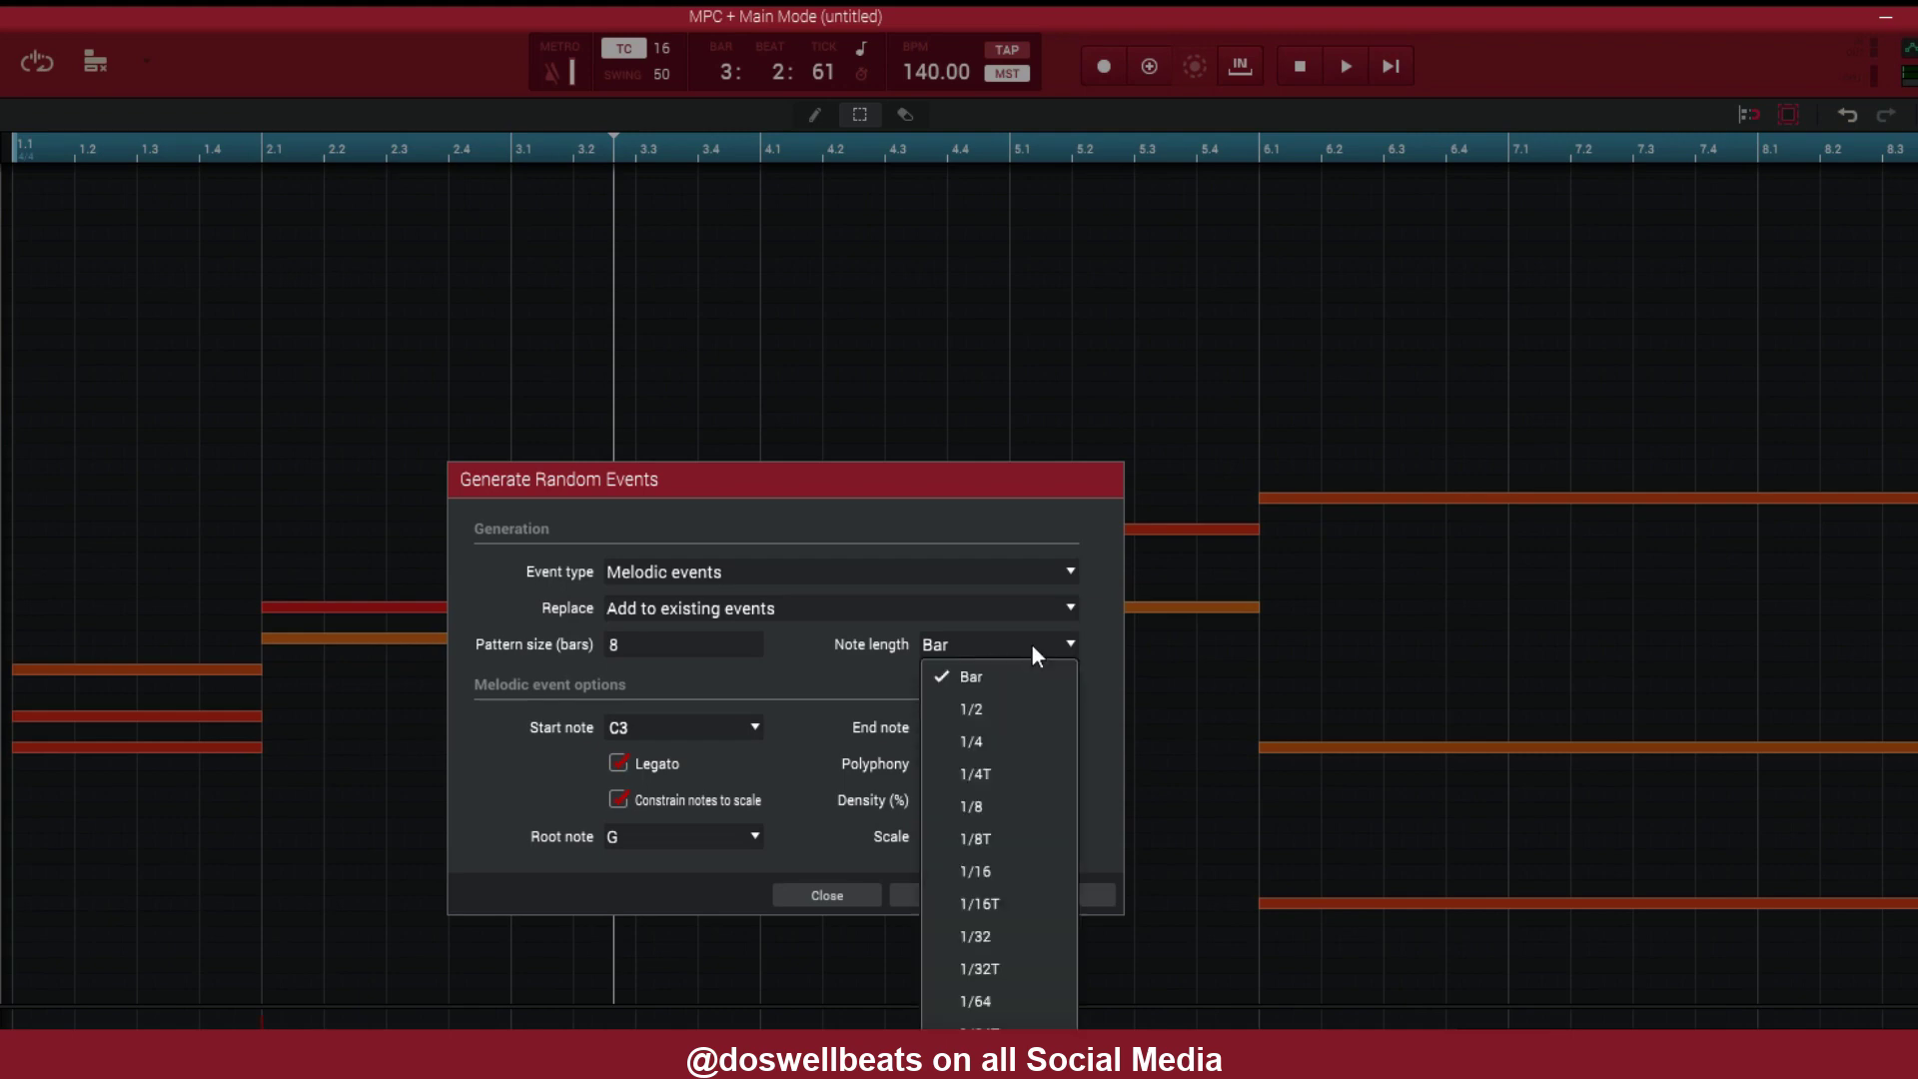
click(1015, 742)
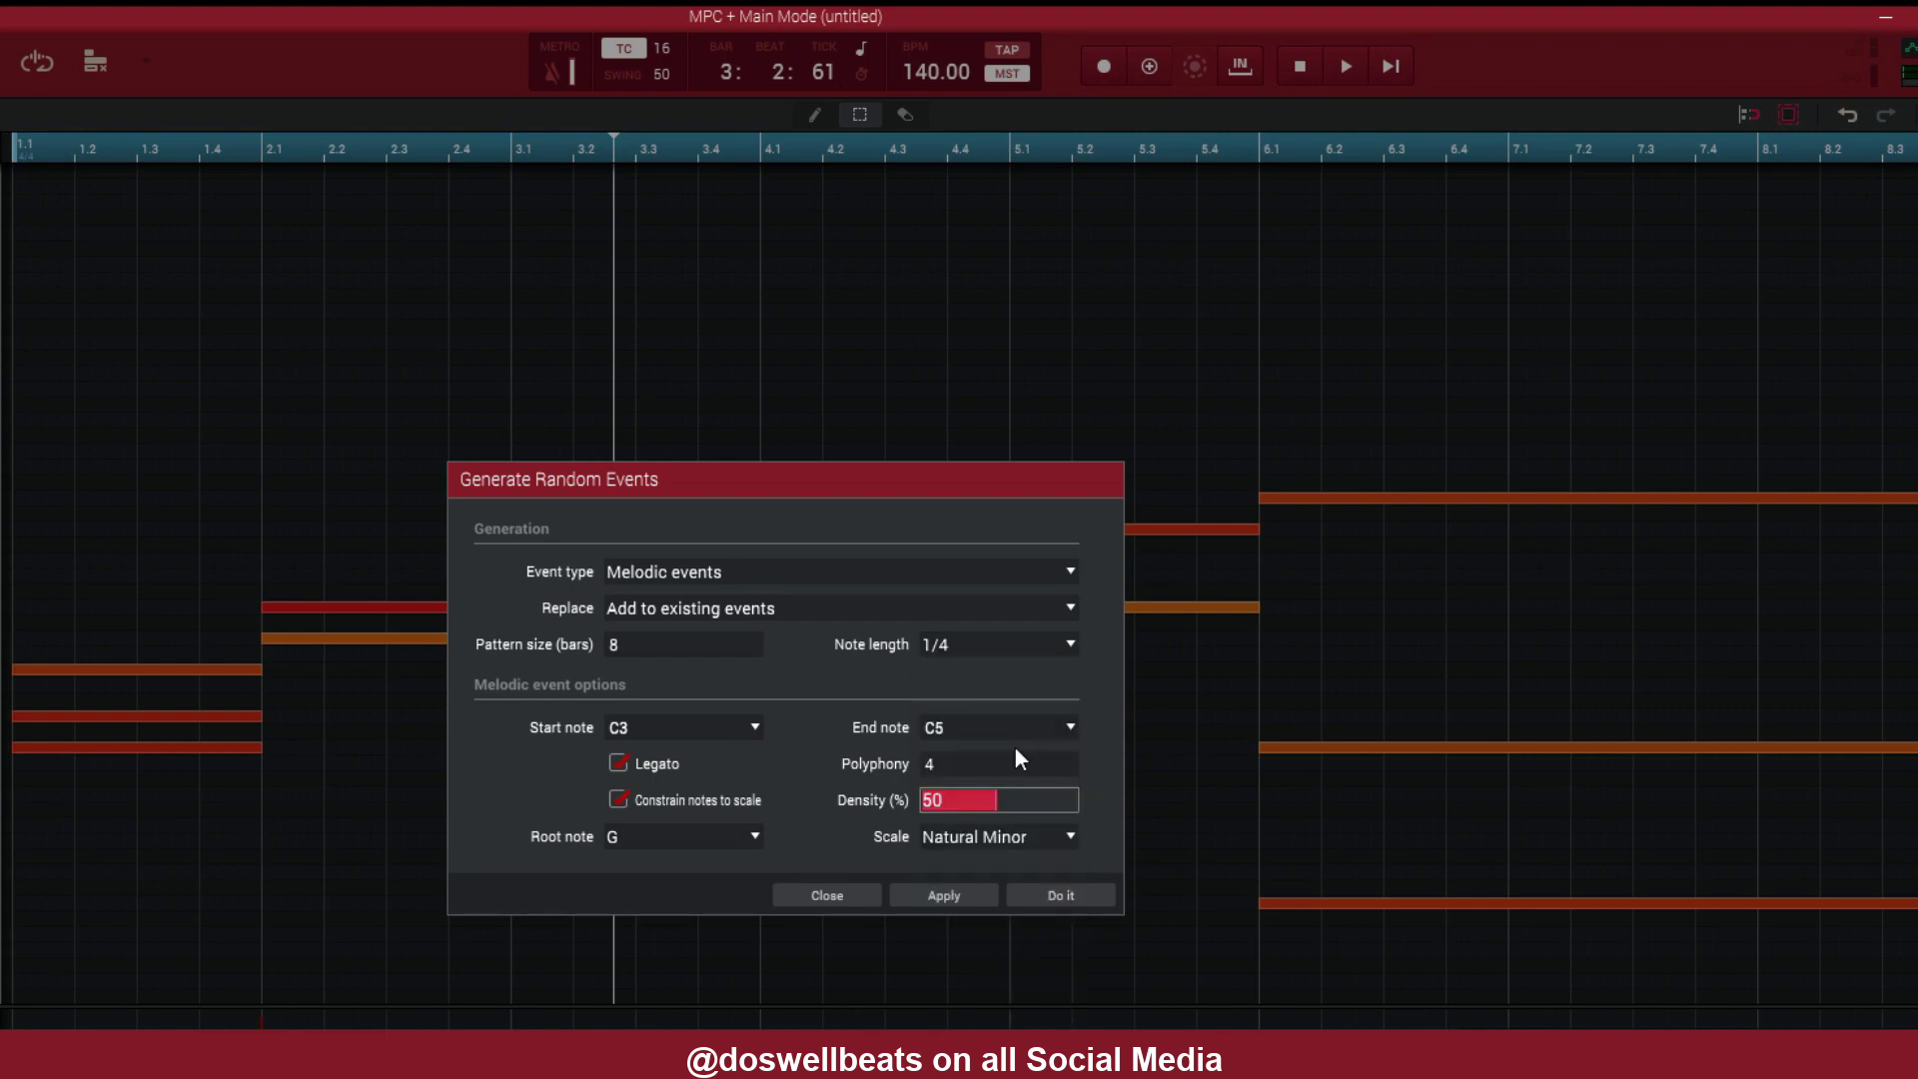
drag(999, 796, 956, 806)
click(989, 895)
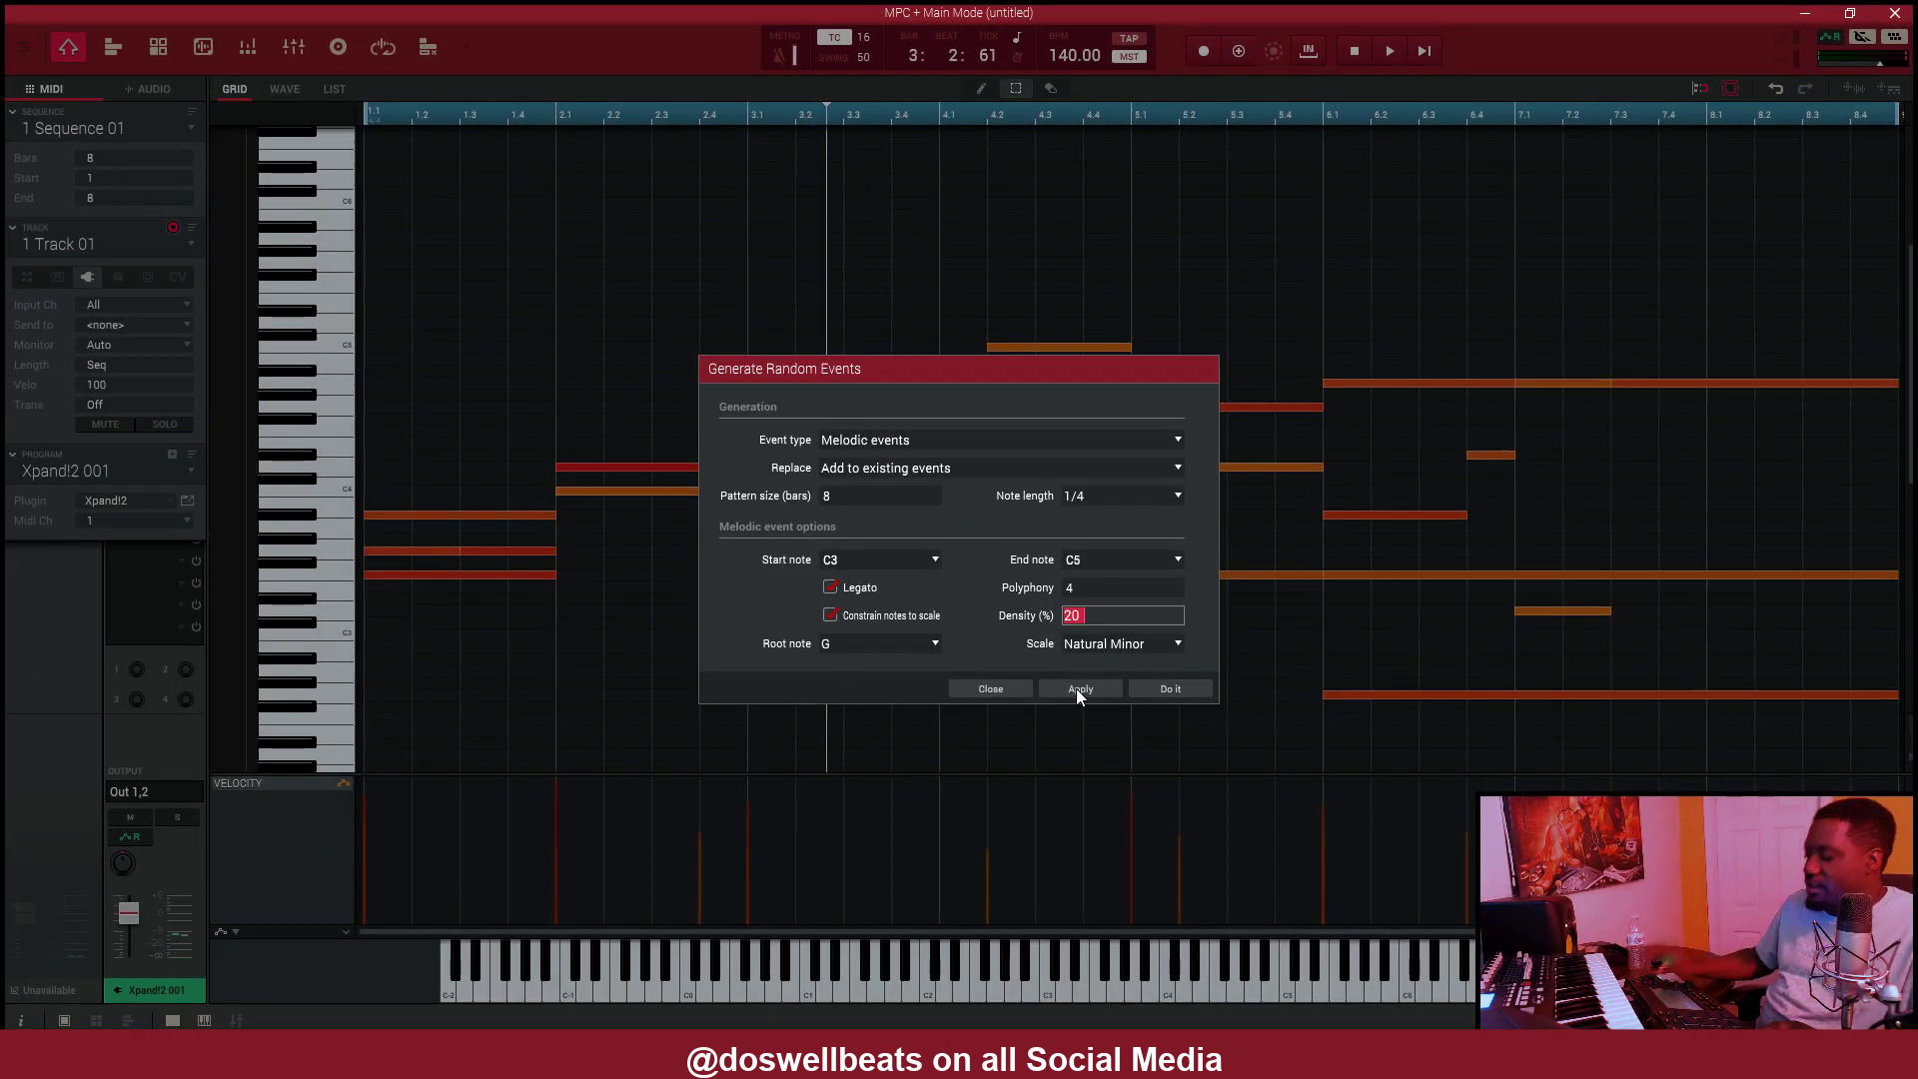
key(space)
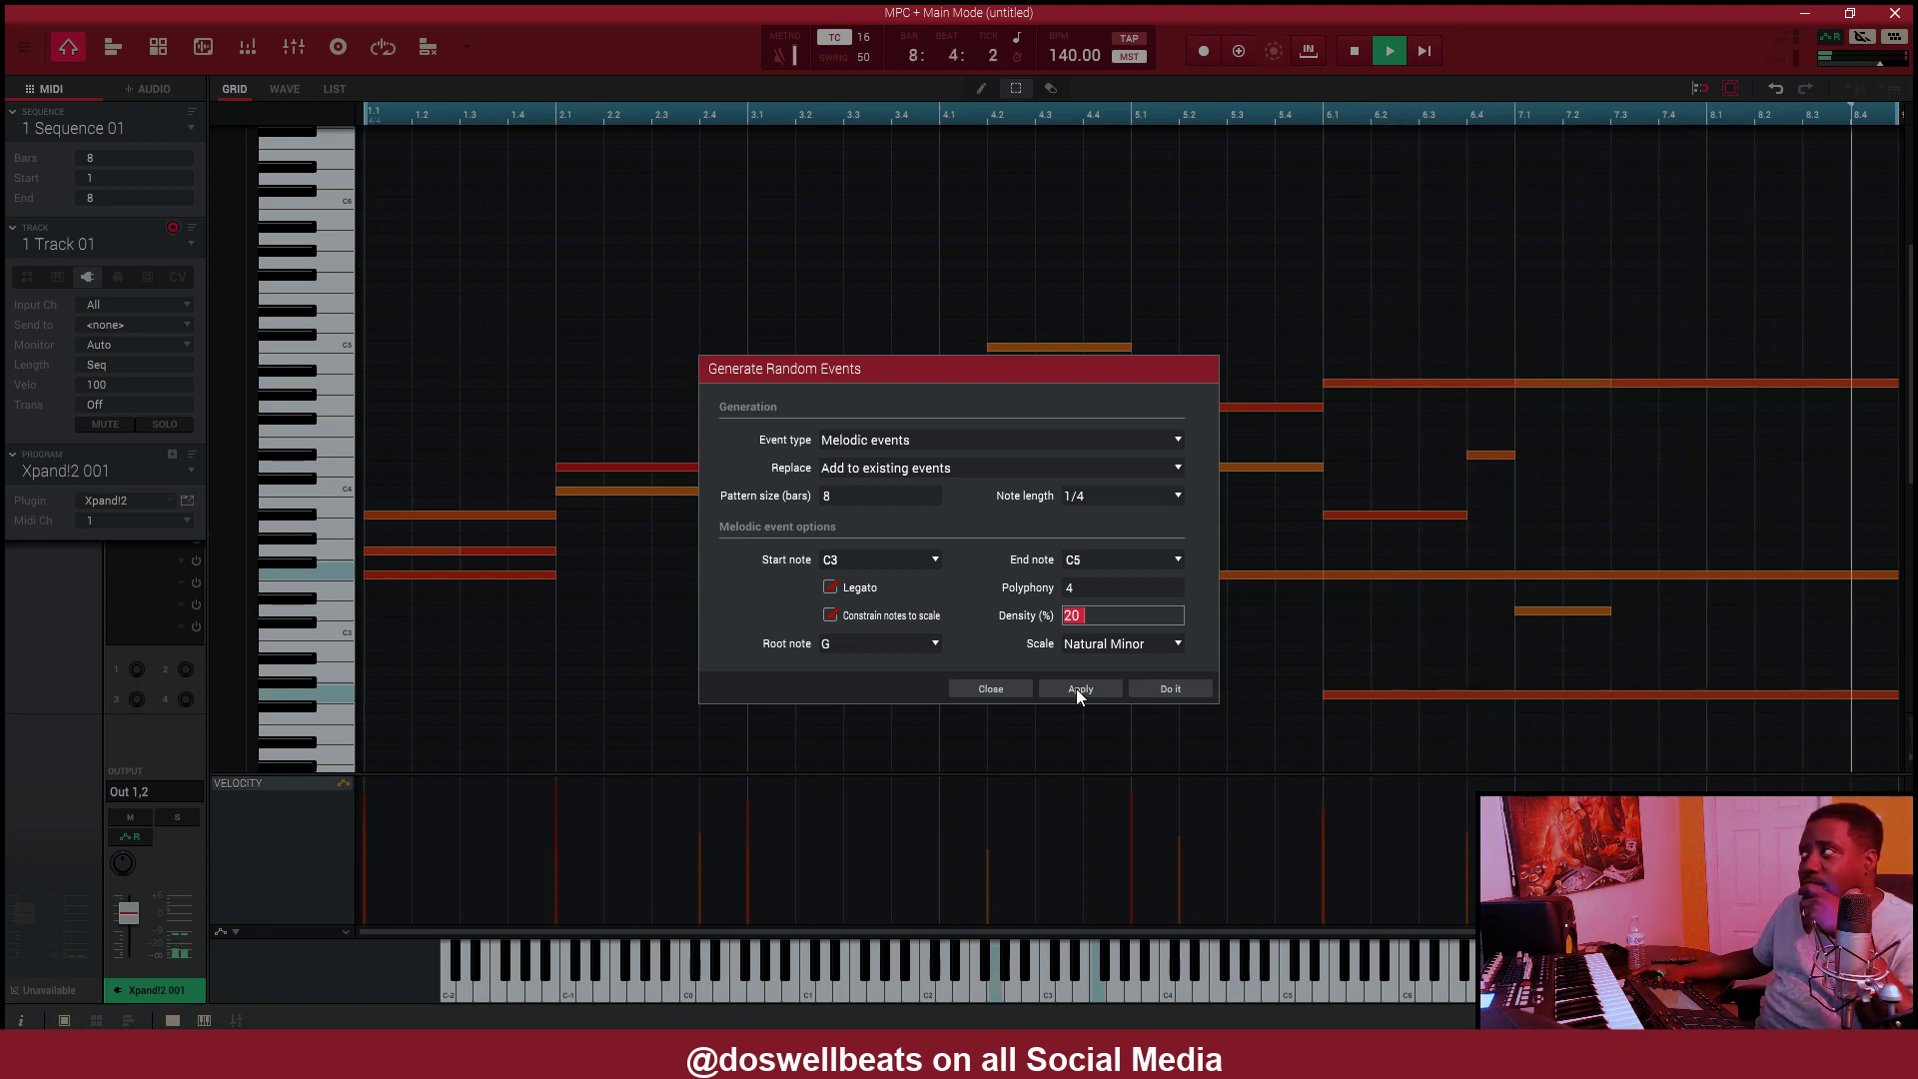
- Stop playback, add 1/8-length random notes at 10% density, and play the result
key(space)
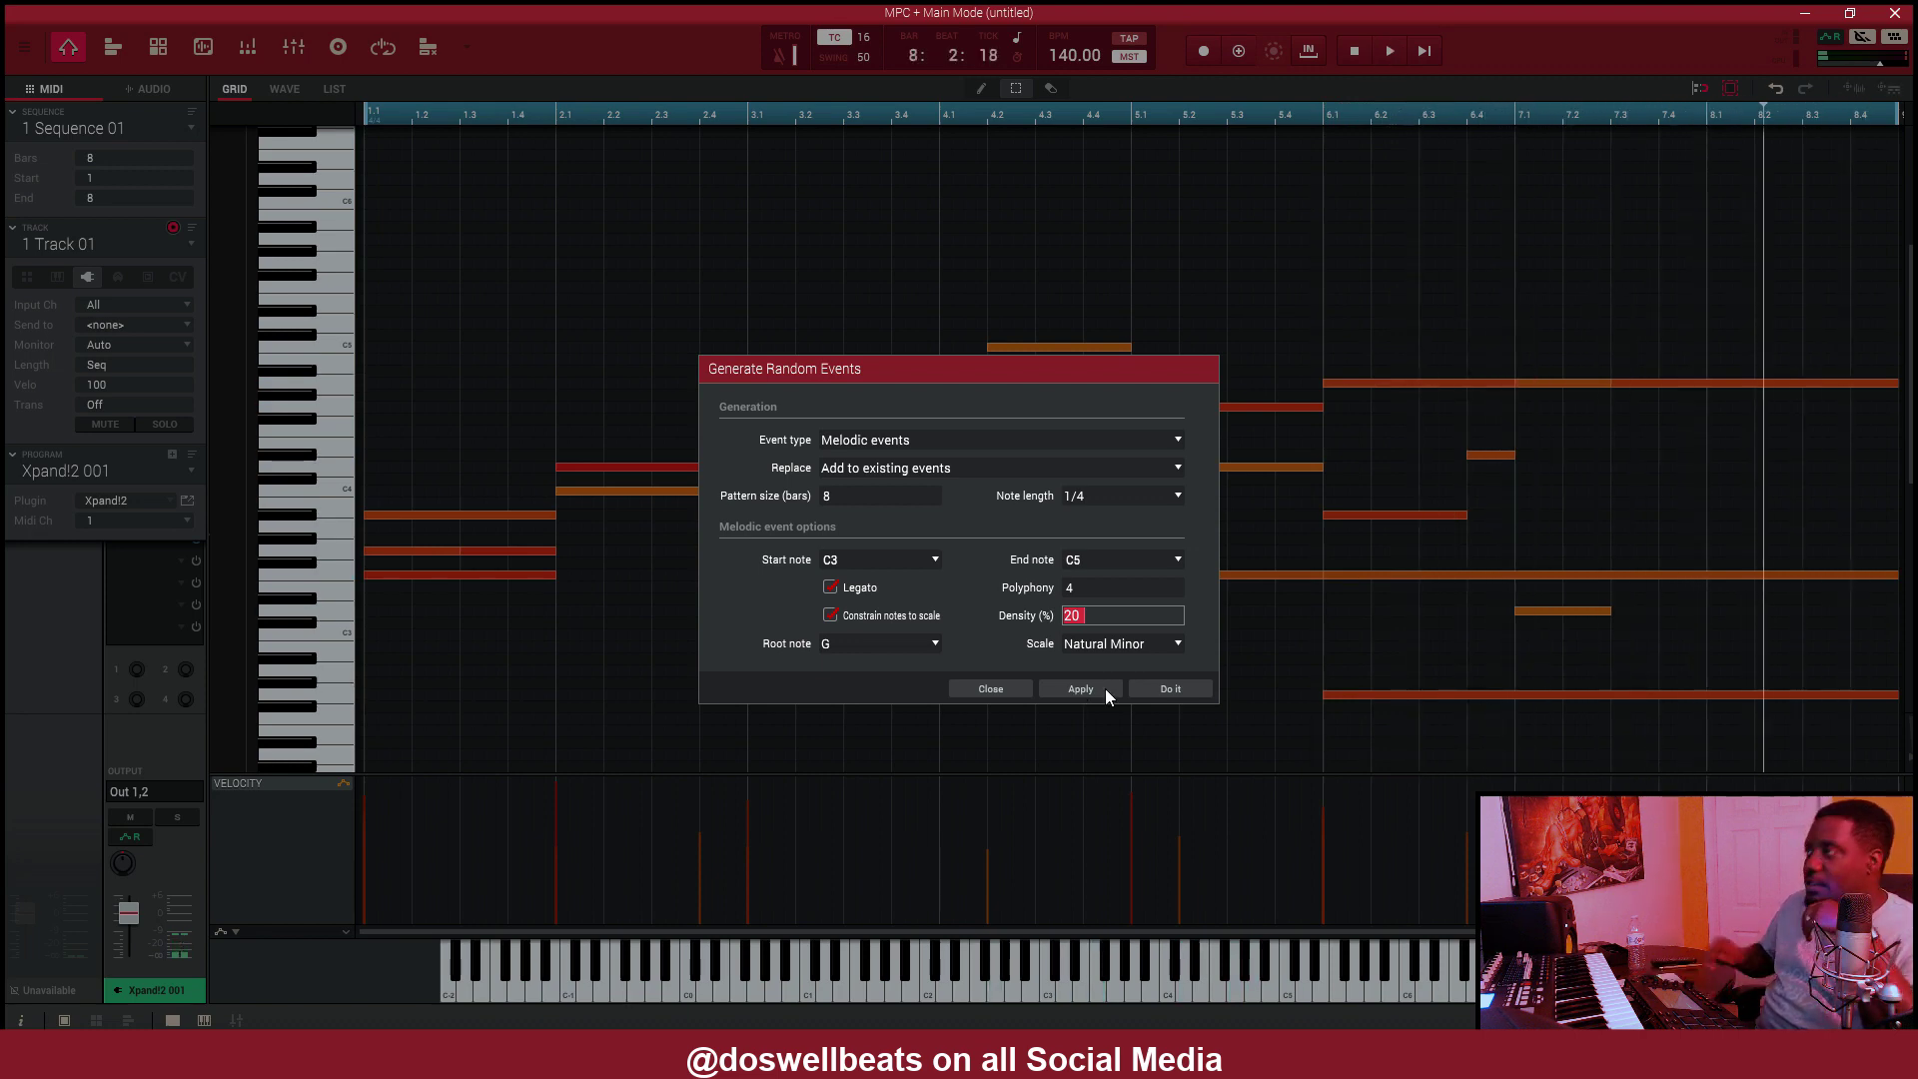
click(1156, 502)
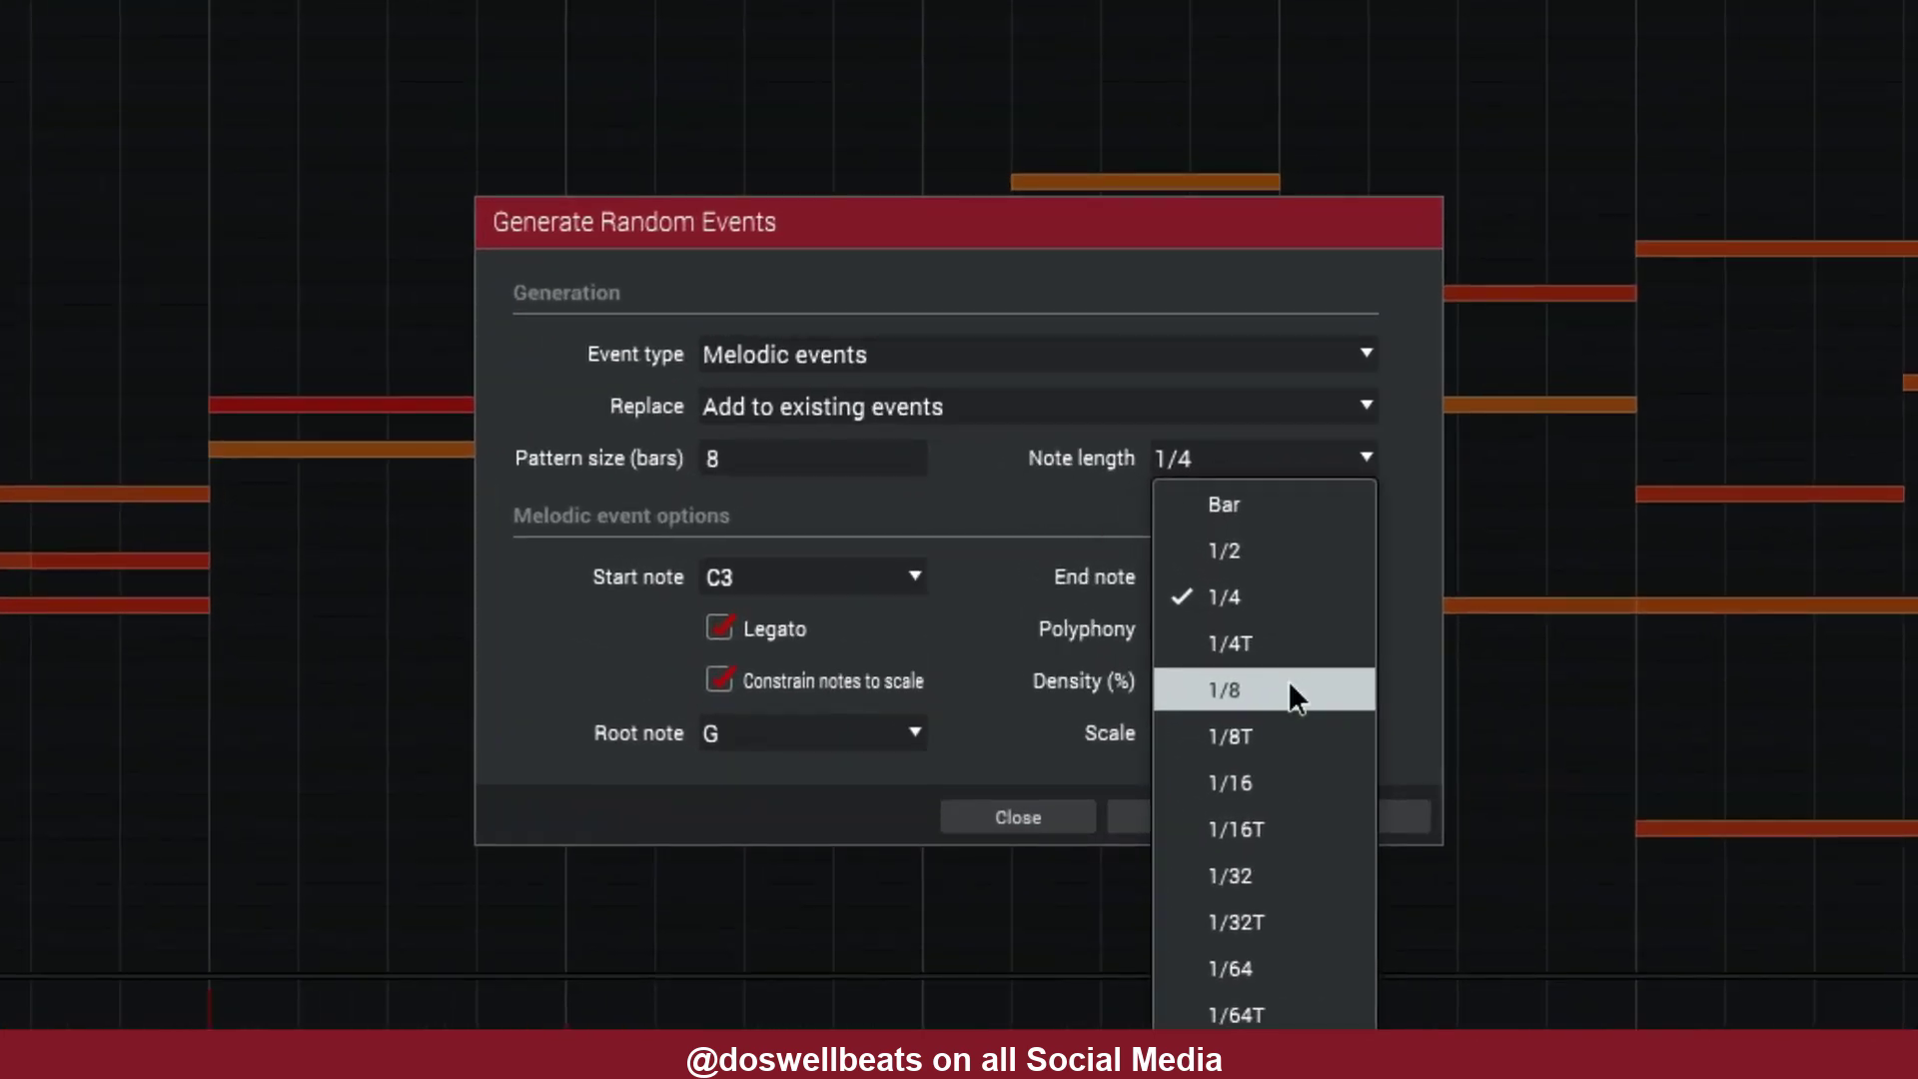
click(1289, 689)
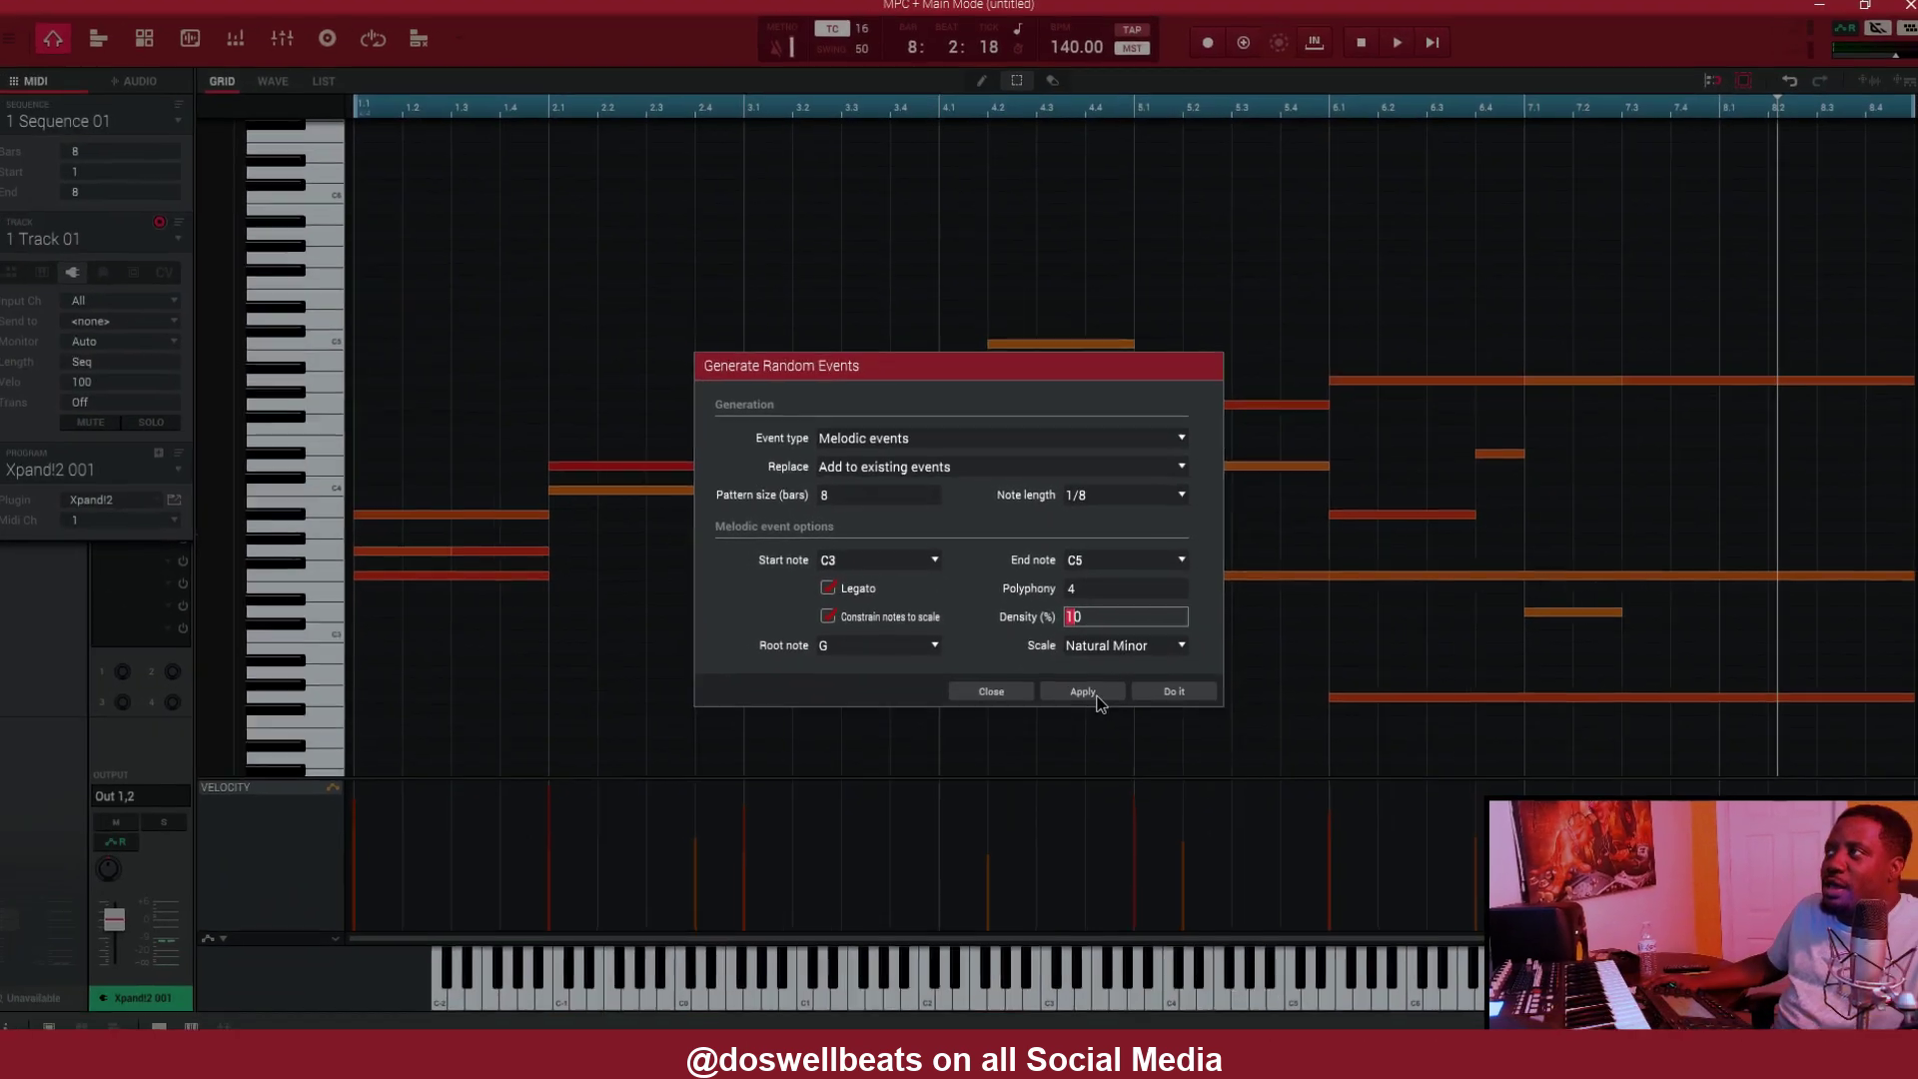
click(1096, 699)
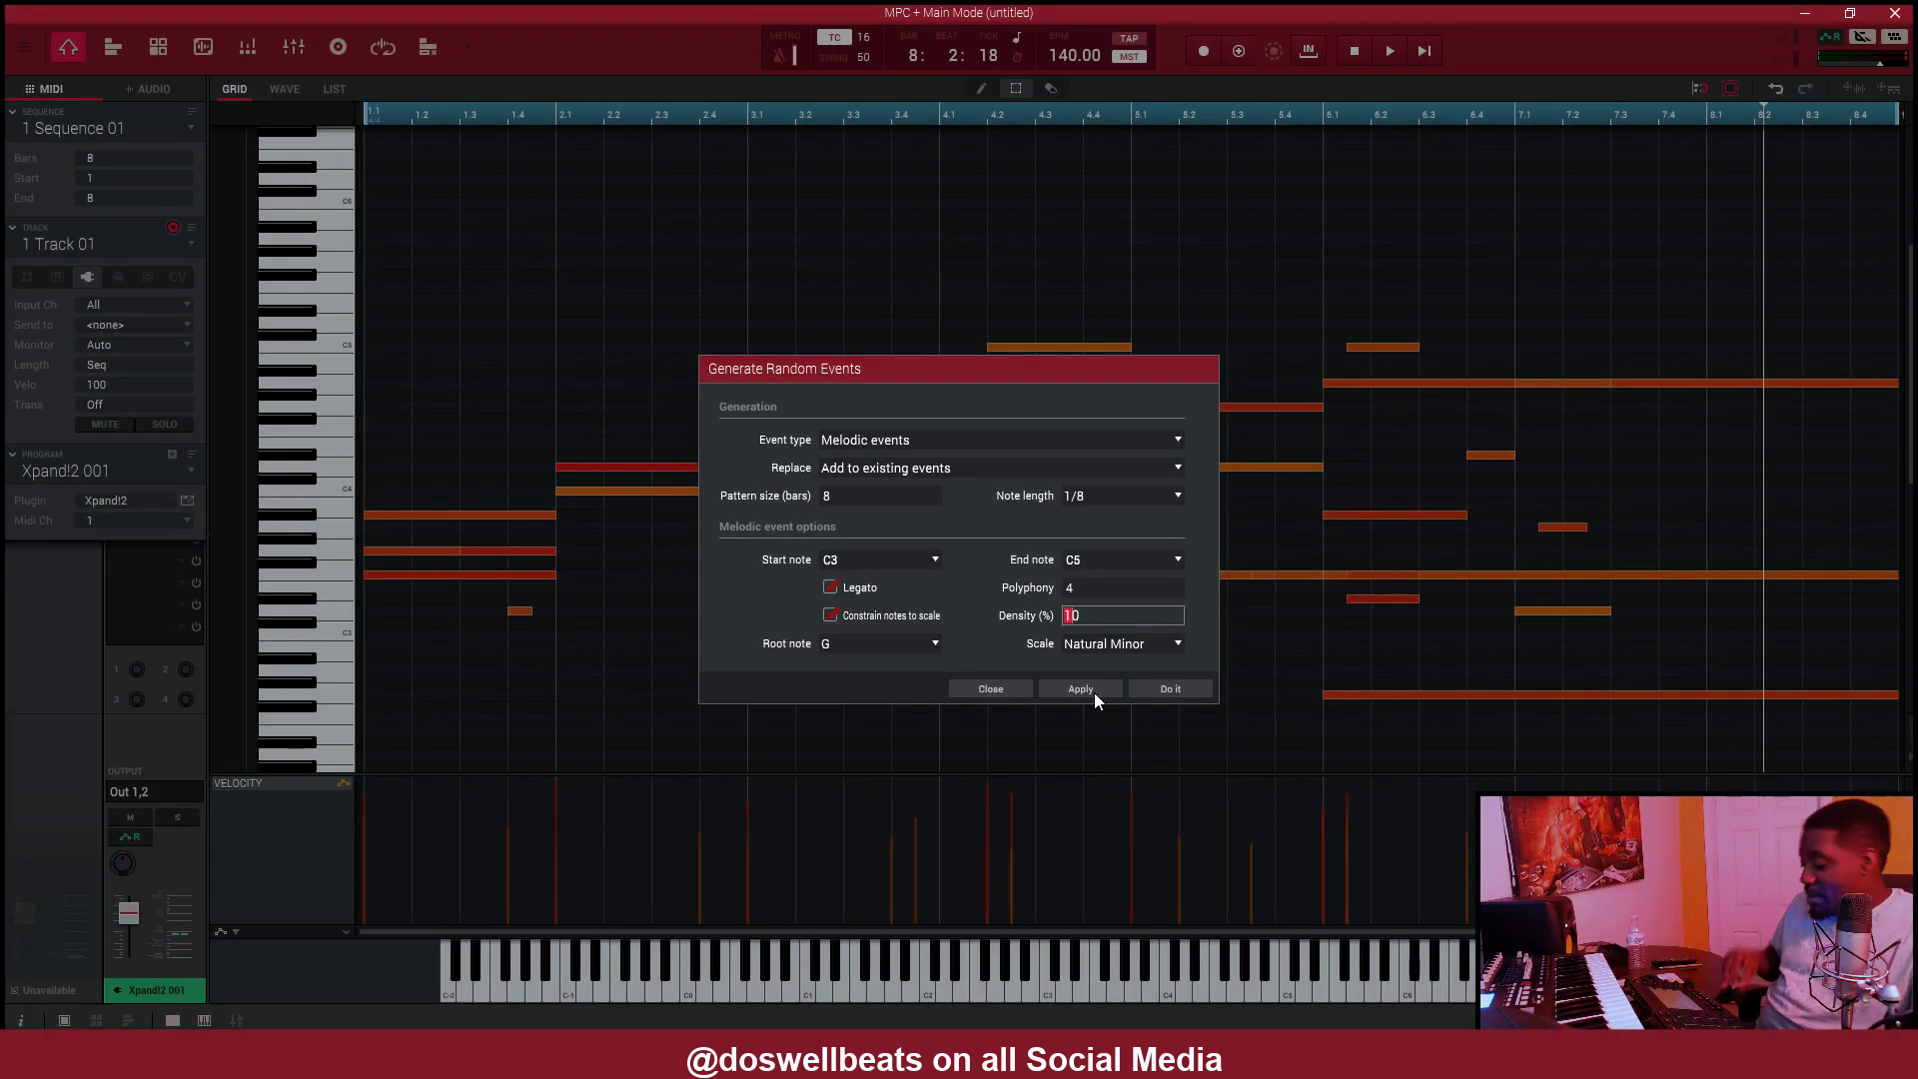
key(space)
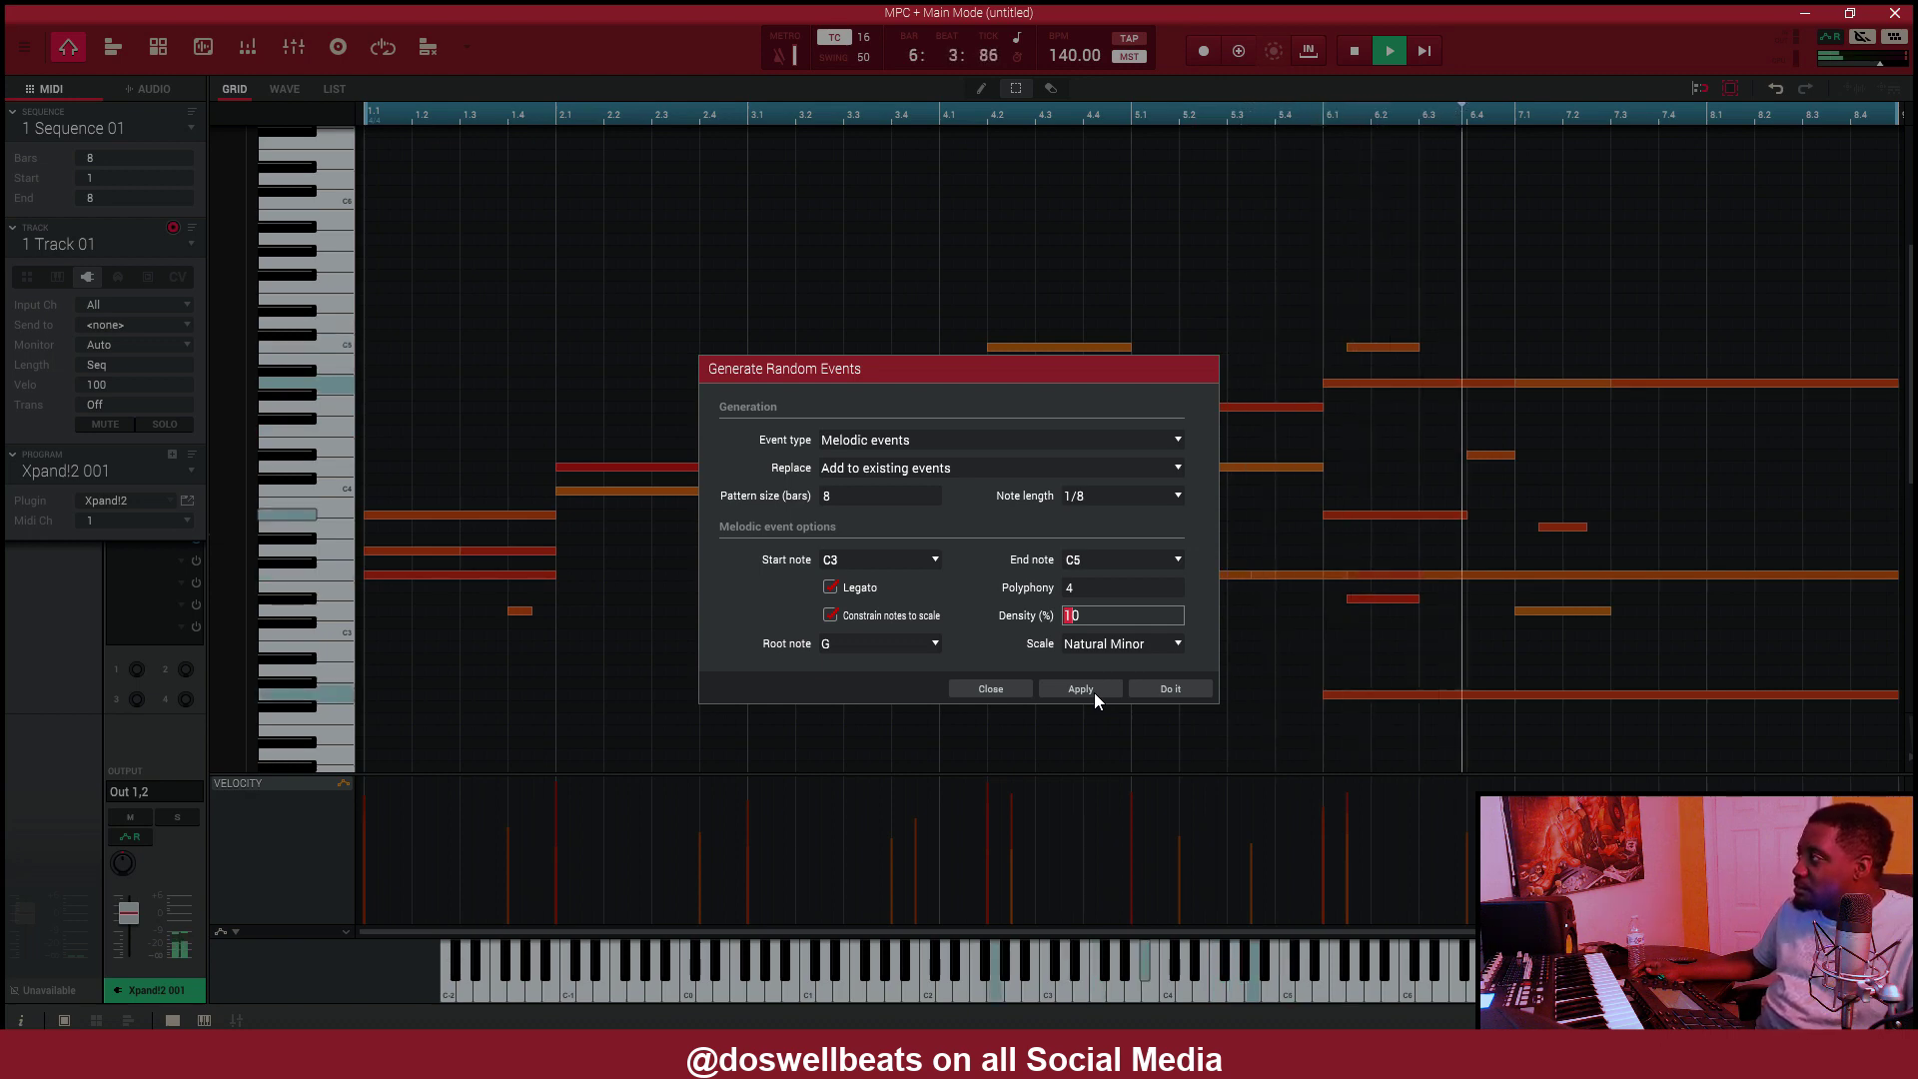
- Stop playback, undo the 1/8 random notes, apply a fresh set and play from the start
key(space)
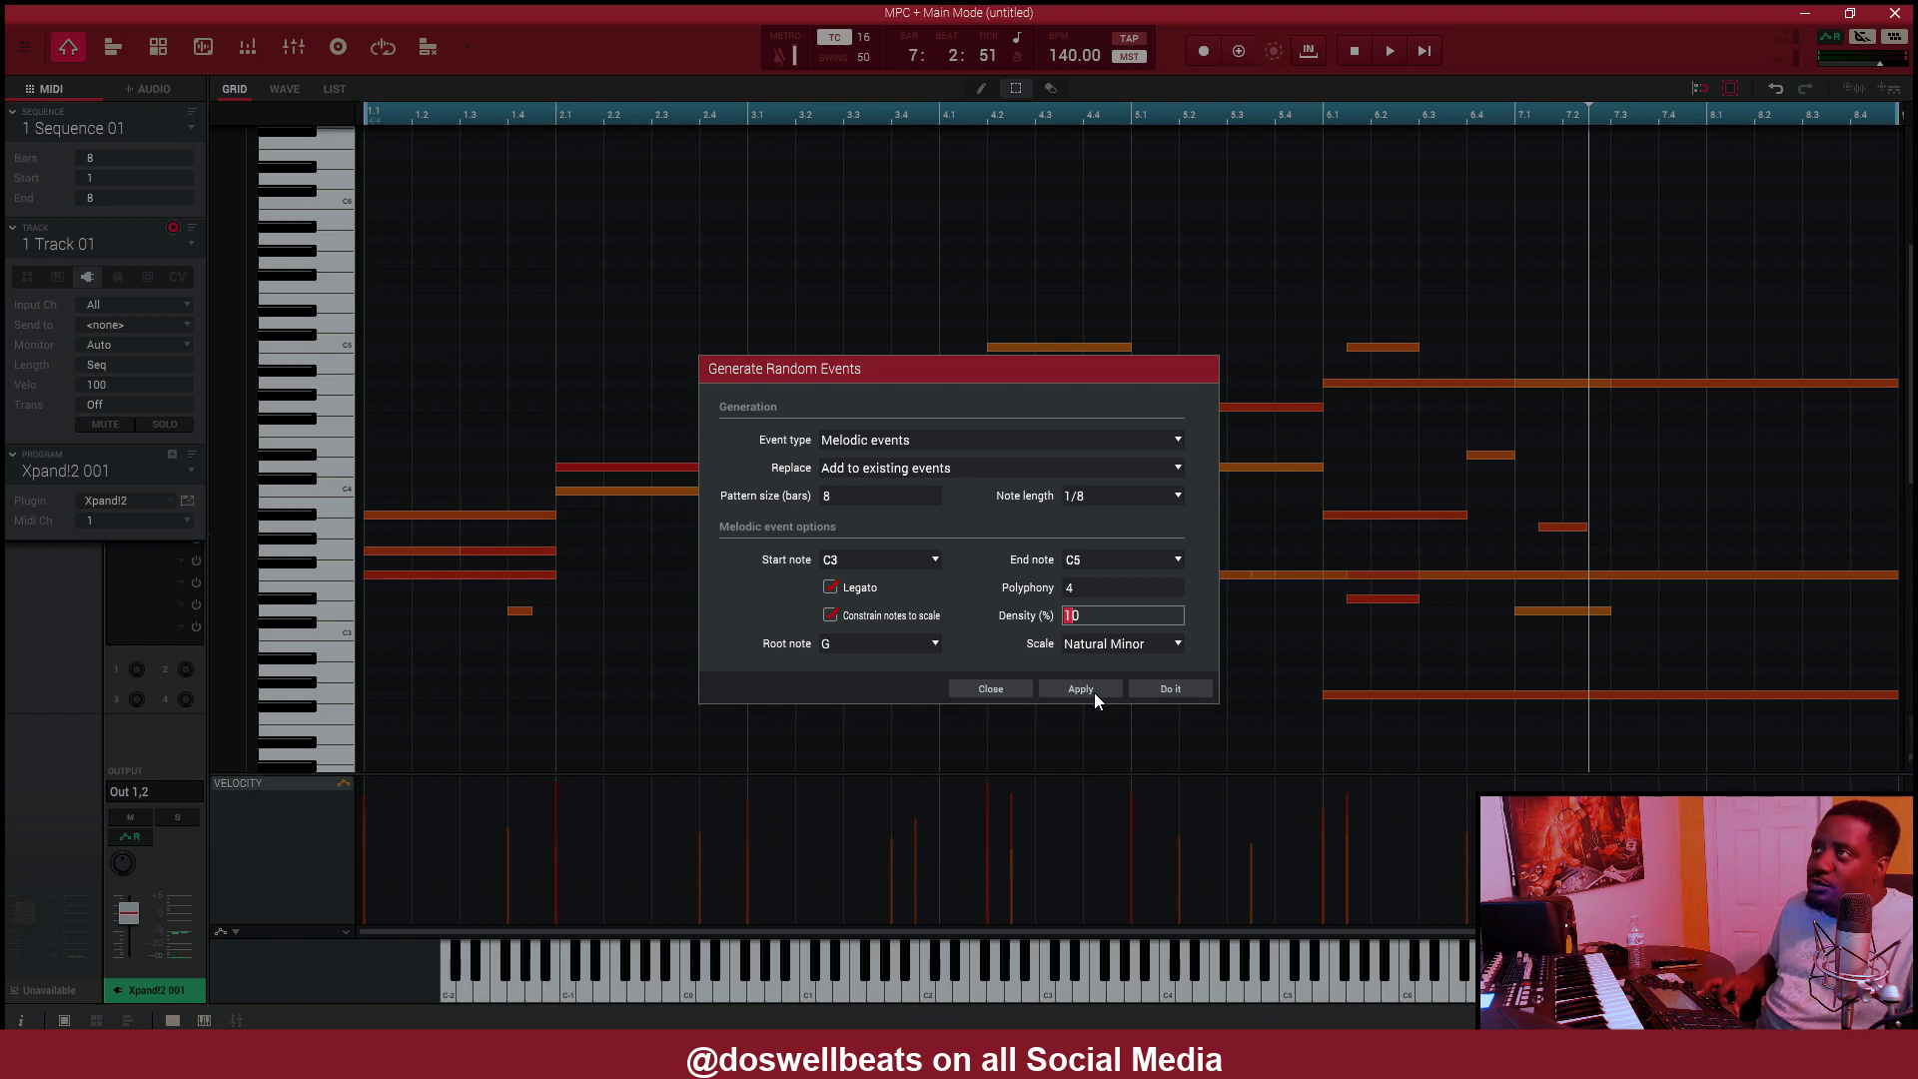
click(1082, 690)
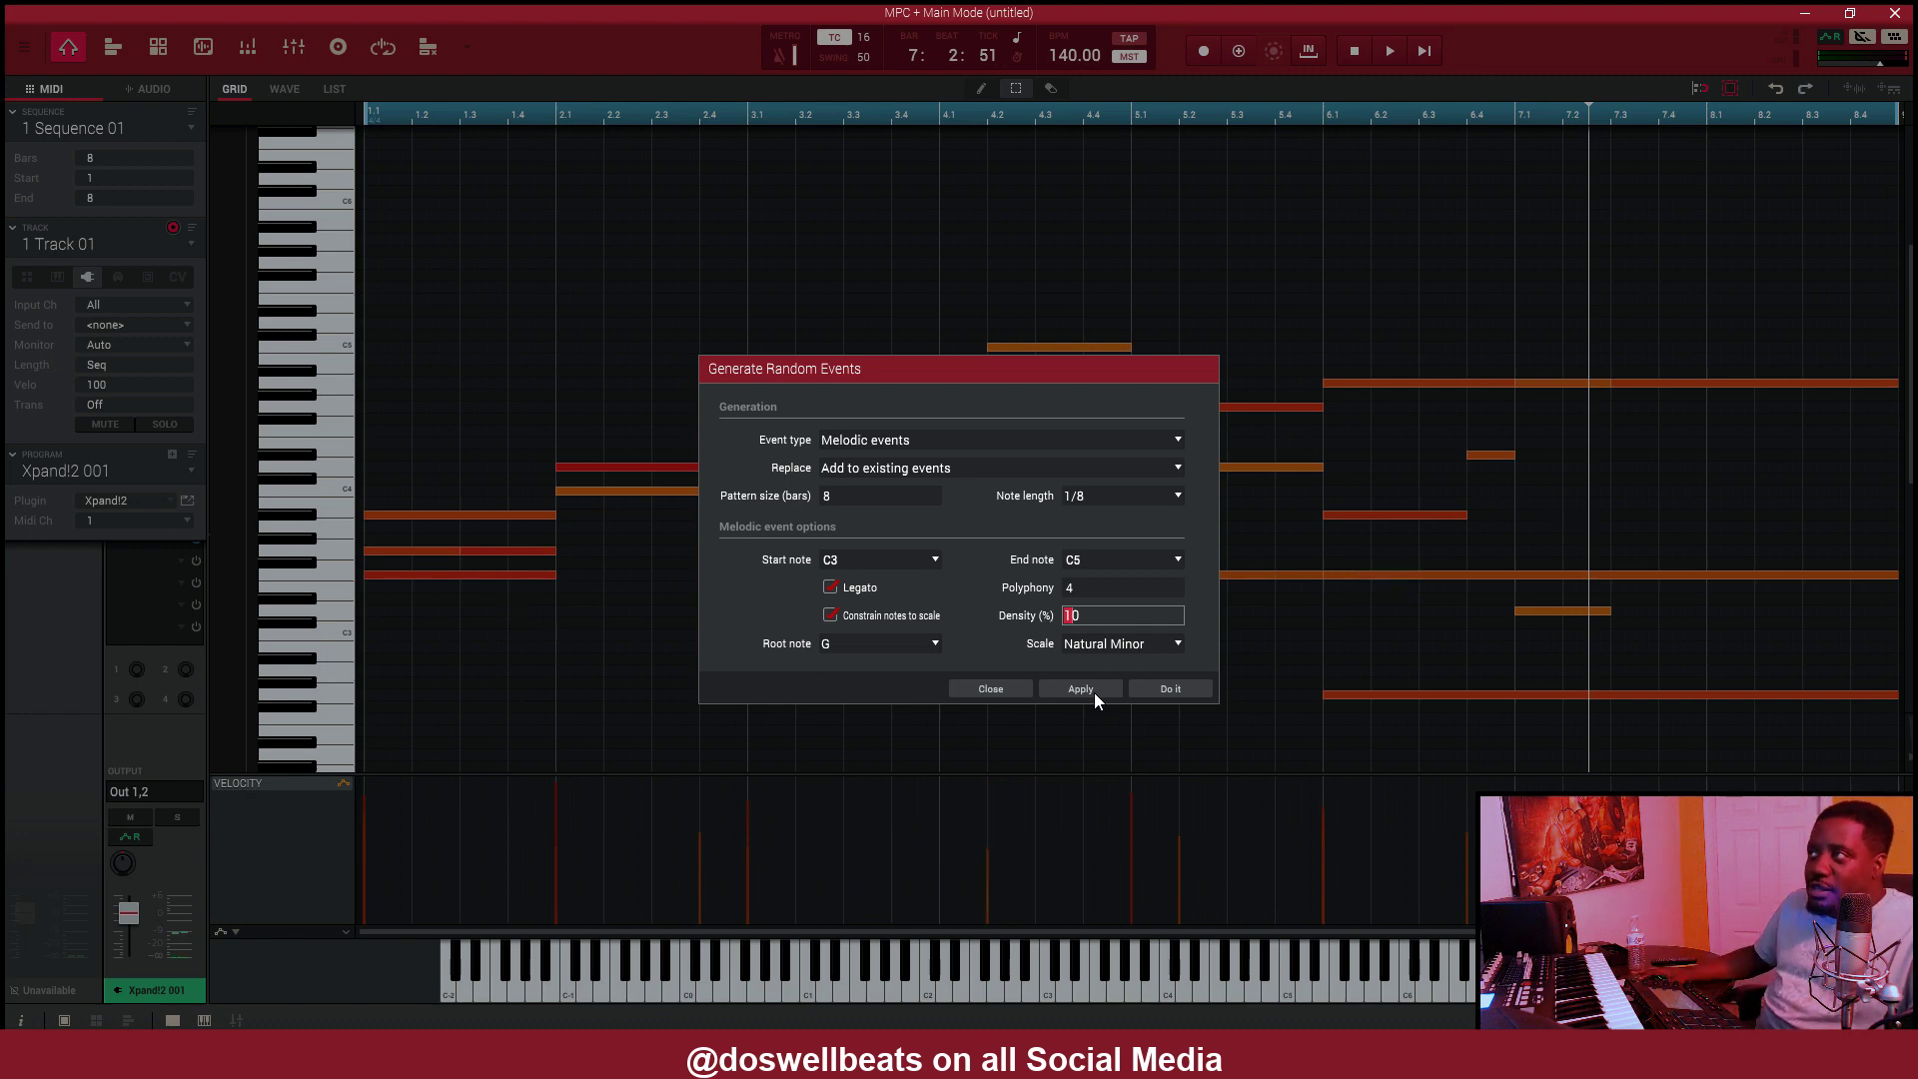
click(1094, 692)
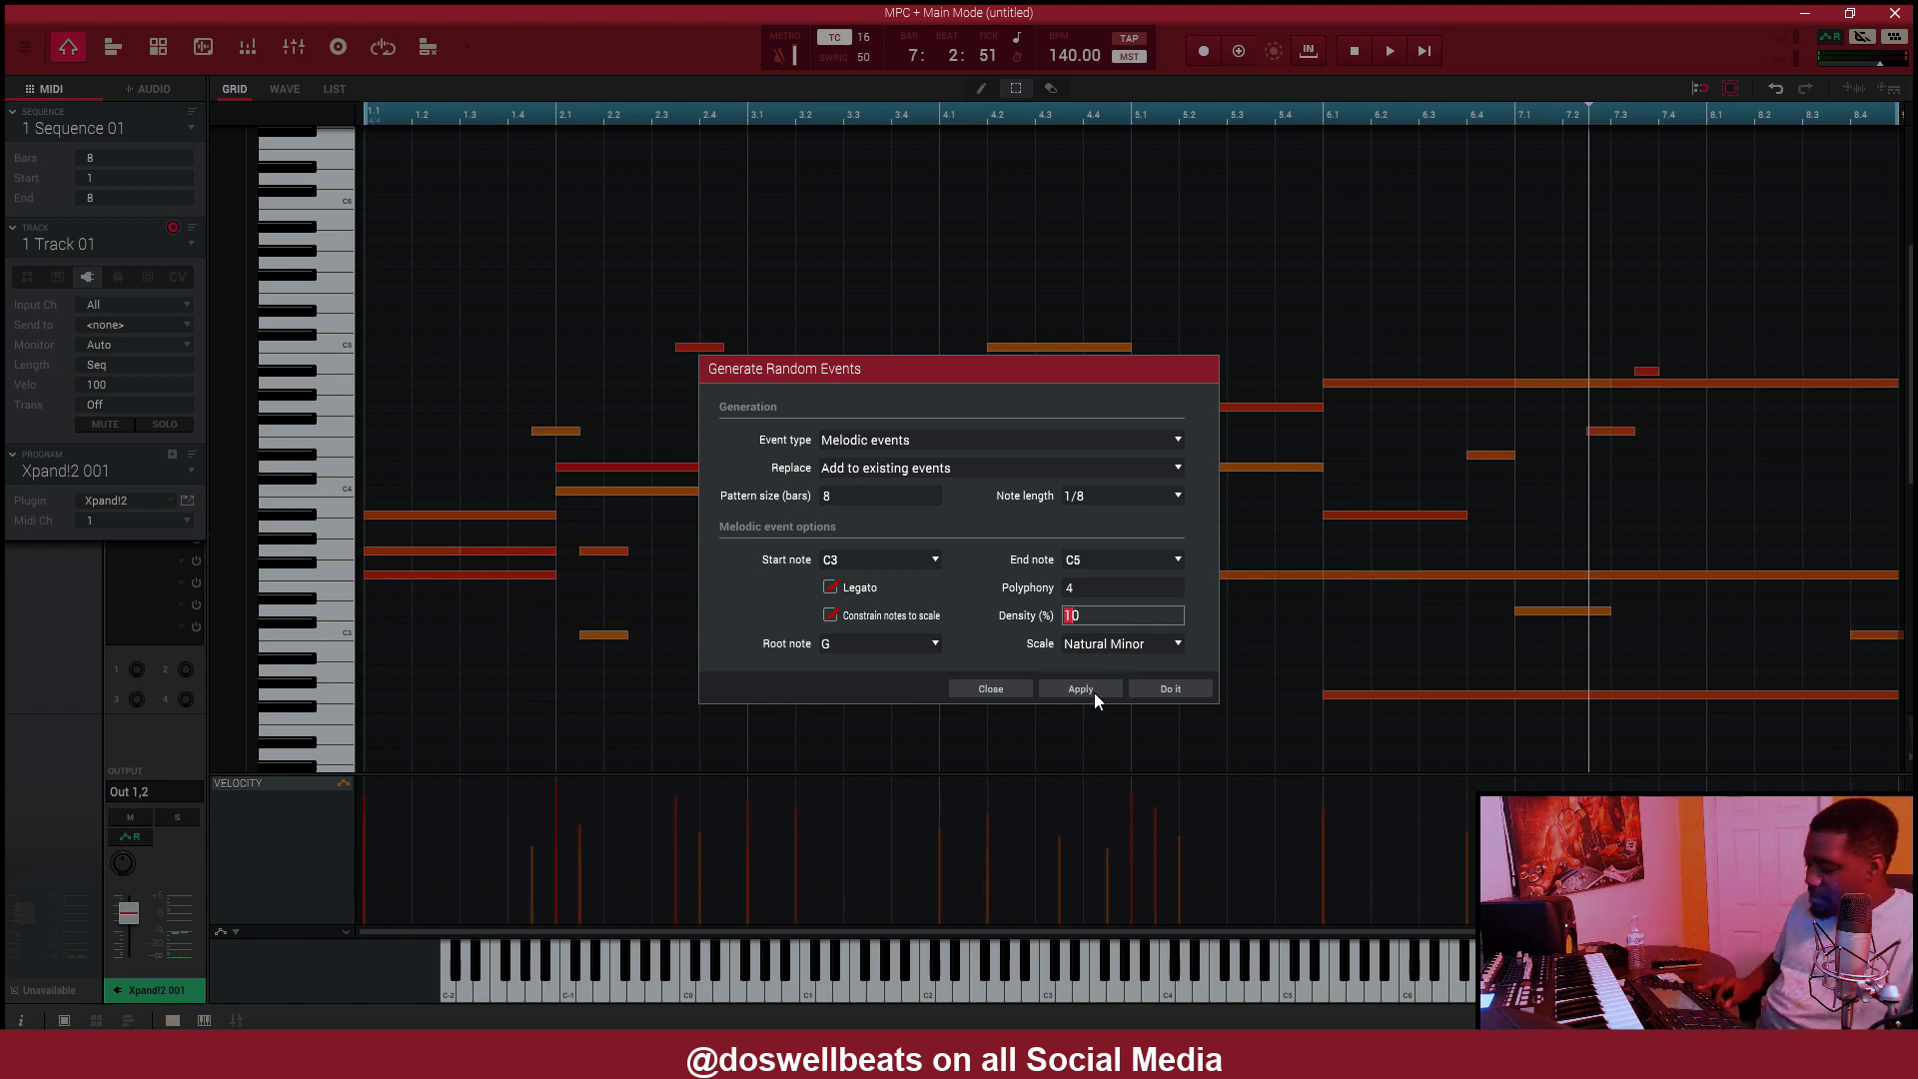
key(space)
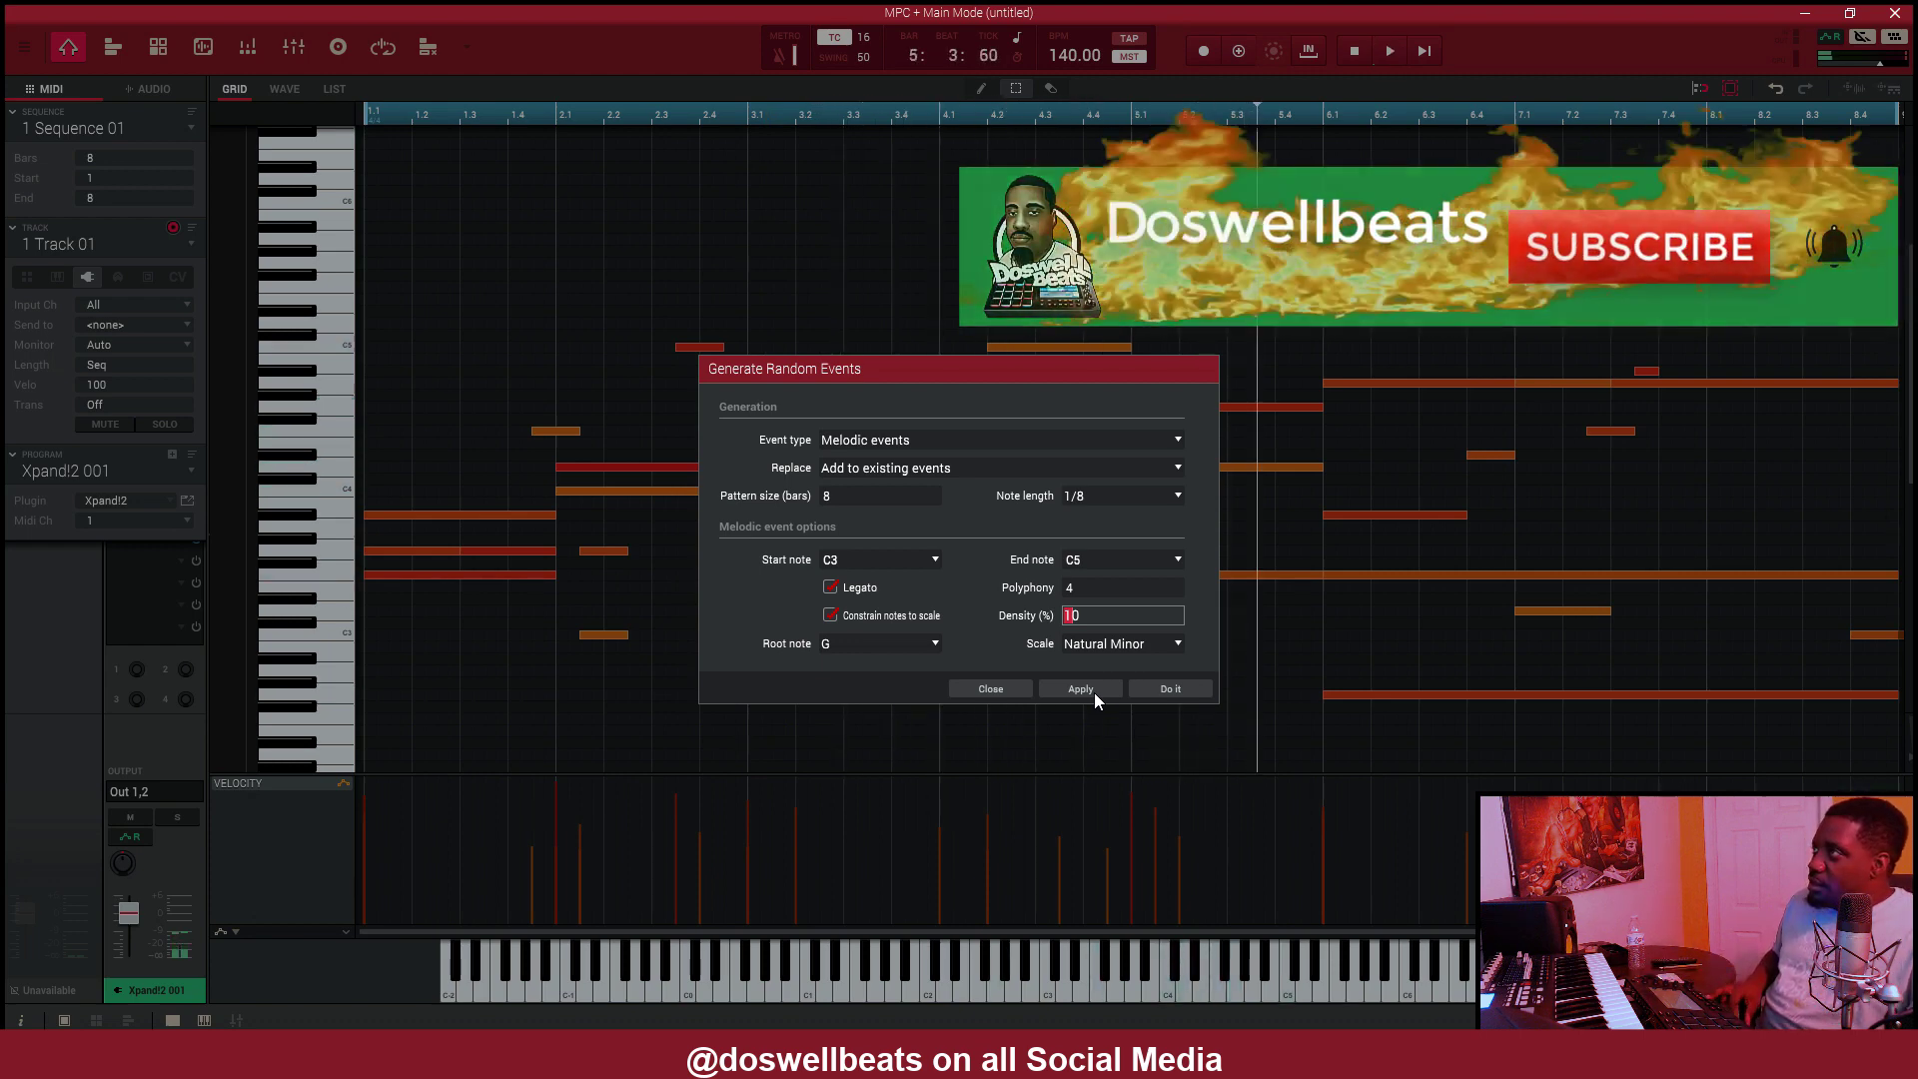
- Undo the latest random notes, lower polyphony to 1, and play the pattern back
click(1094, 692)
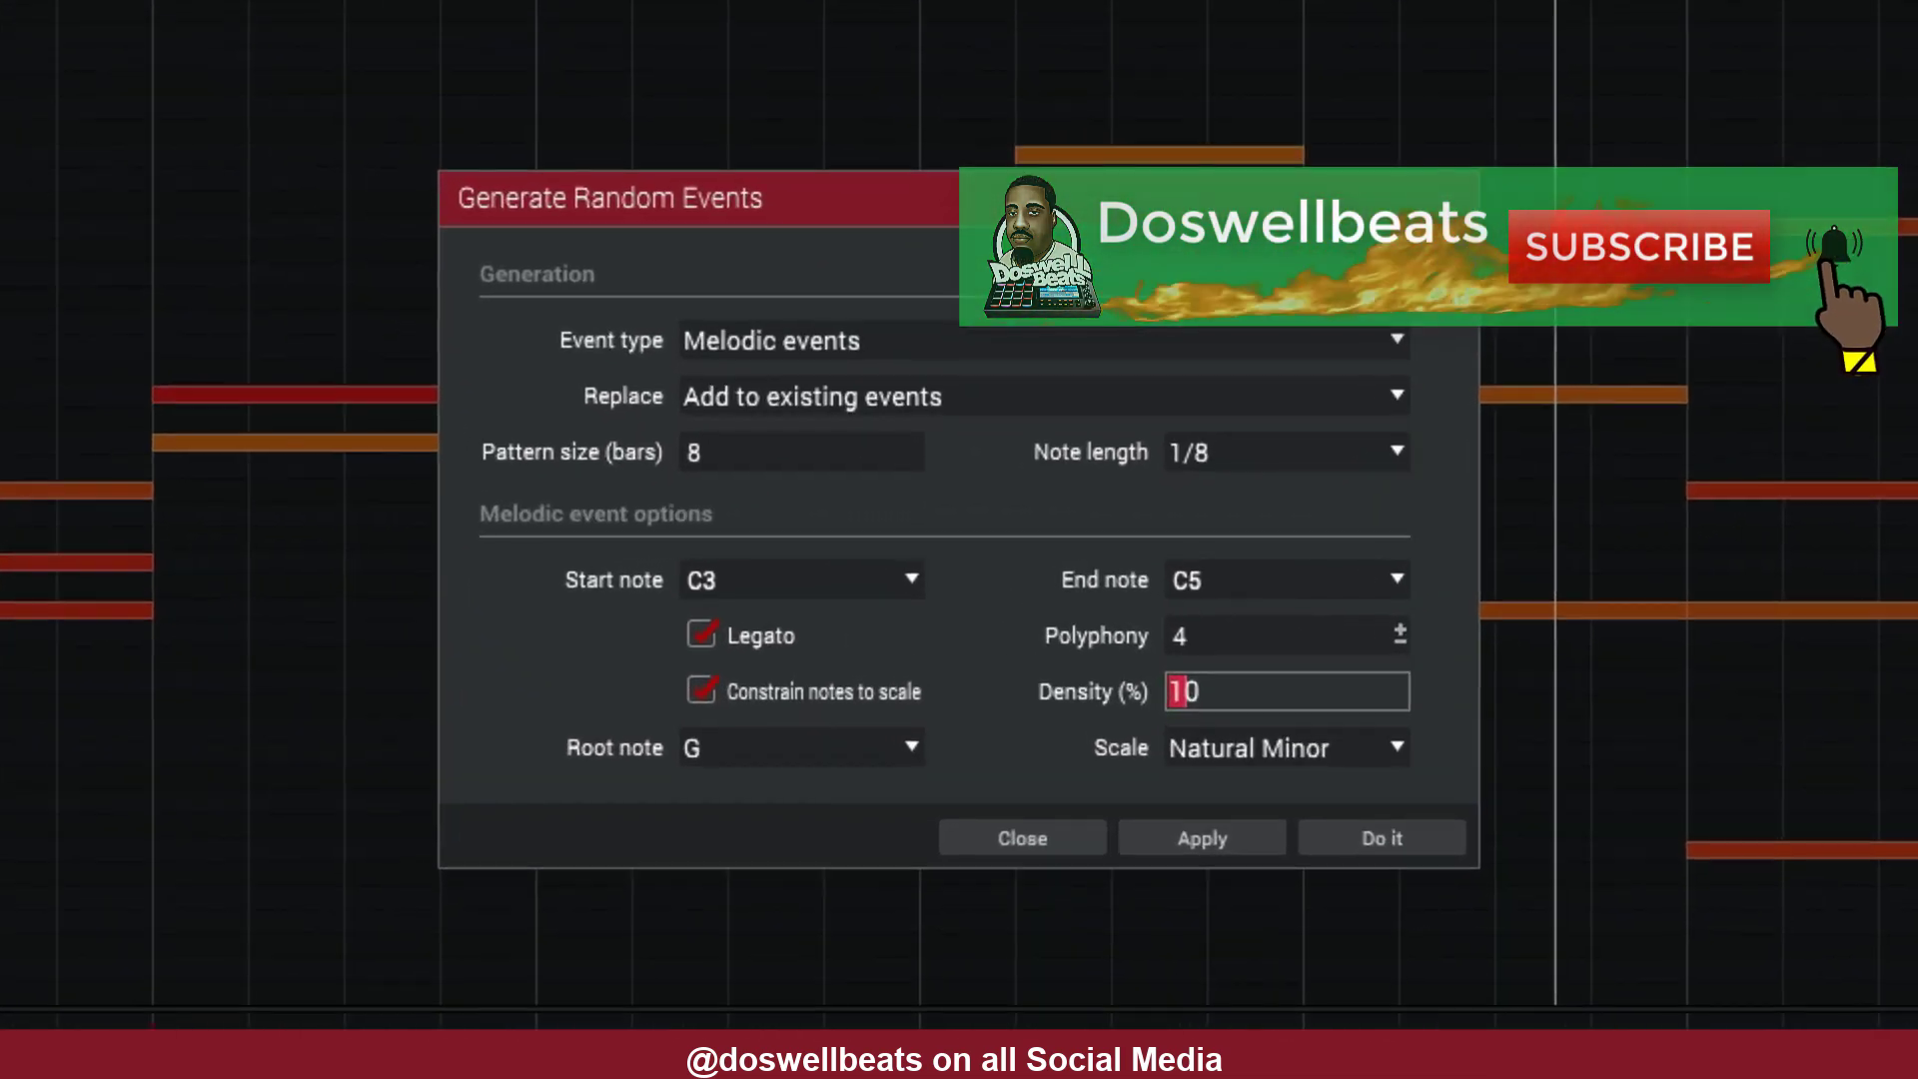
scroll(1179, 586, down, 3)
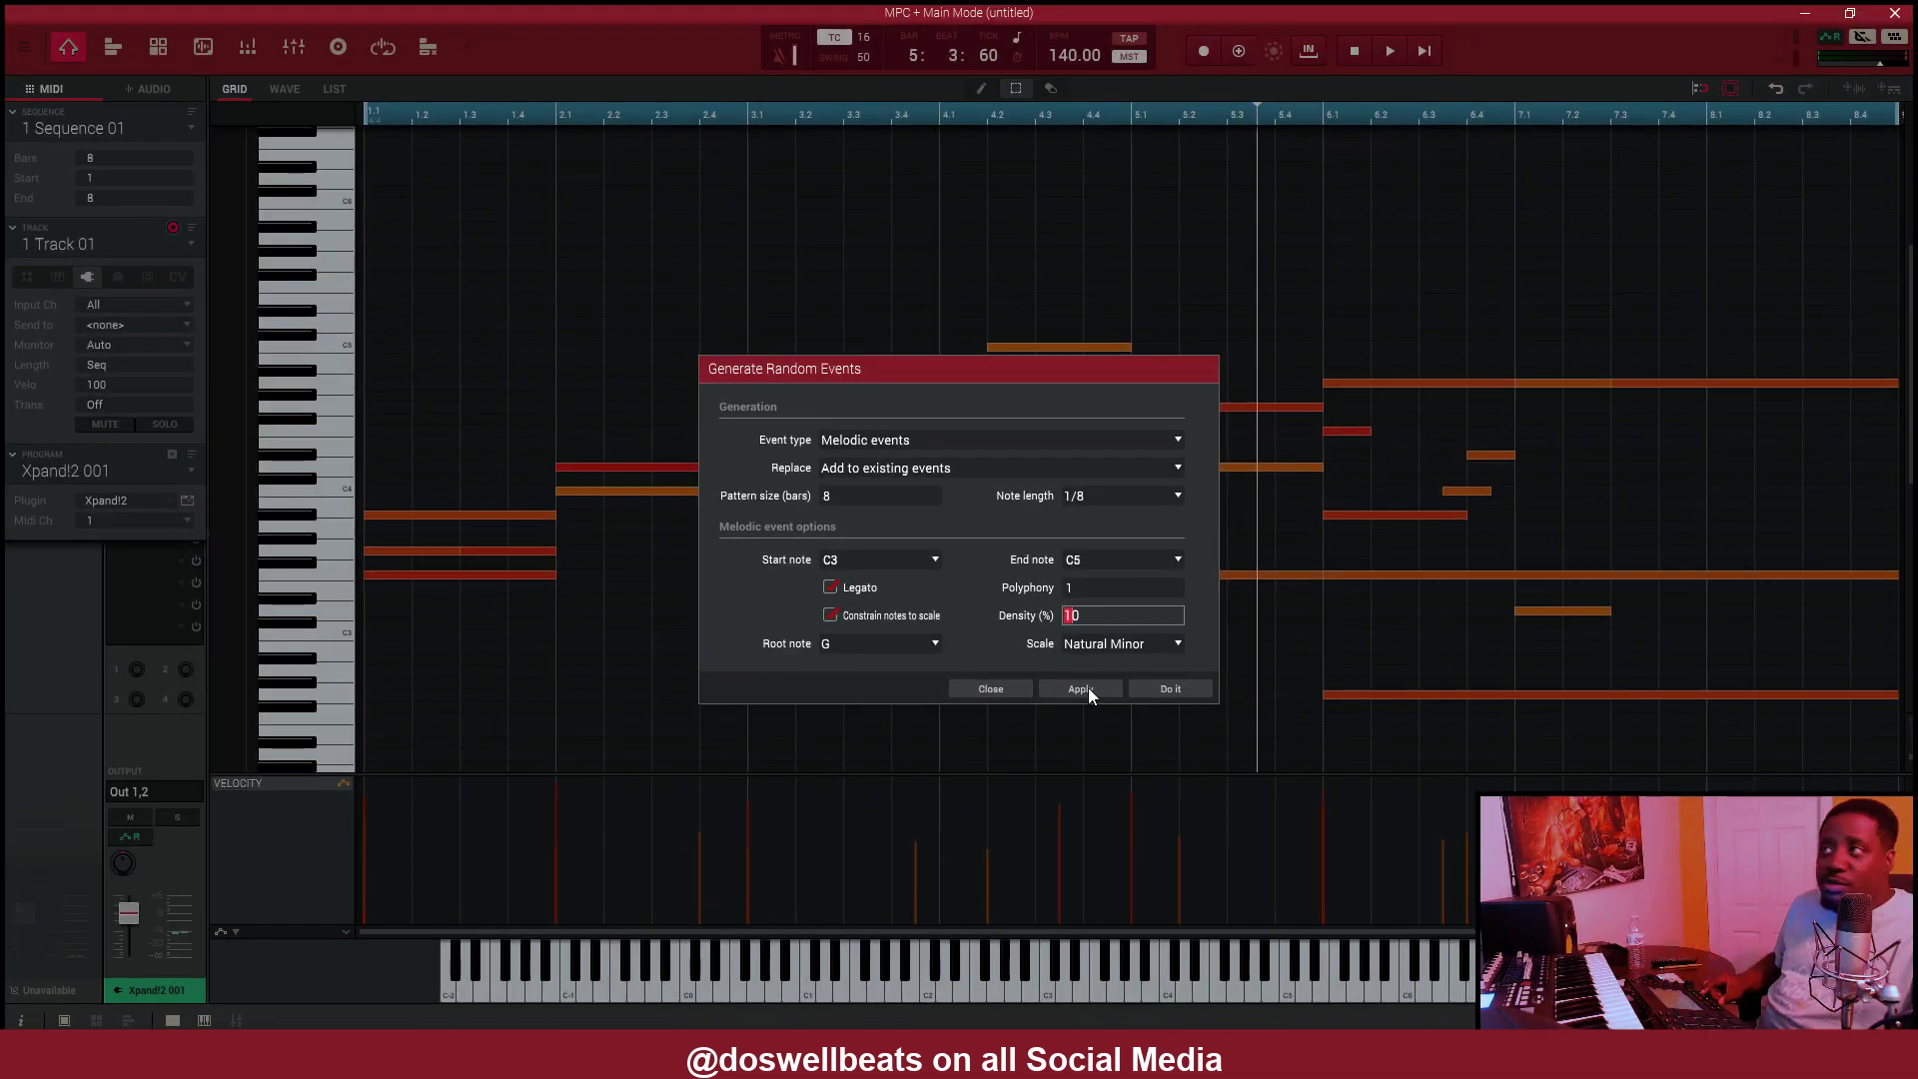
key(space)
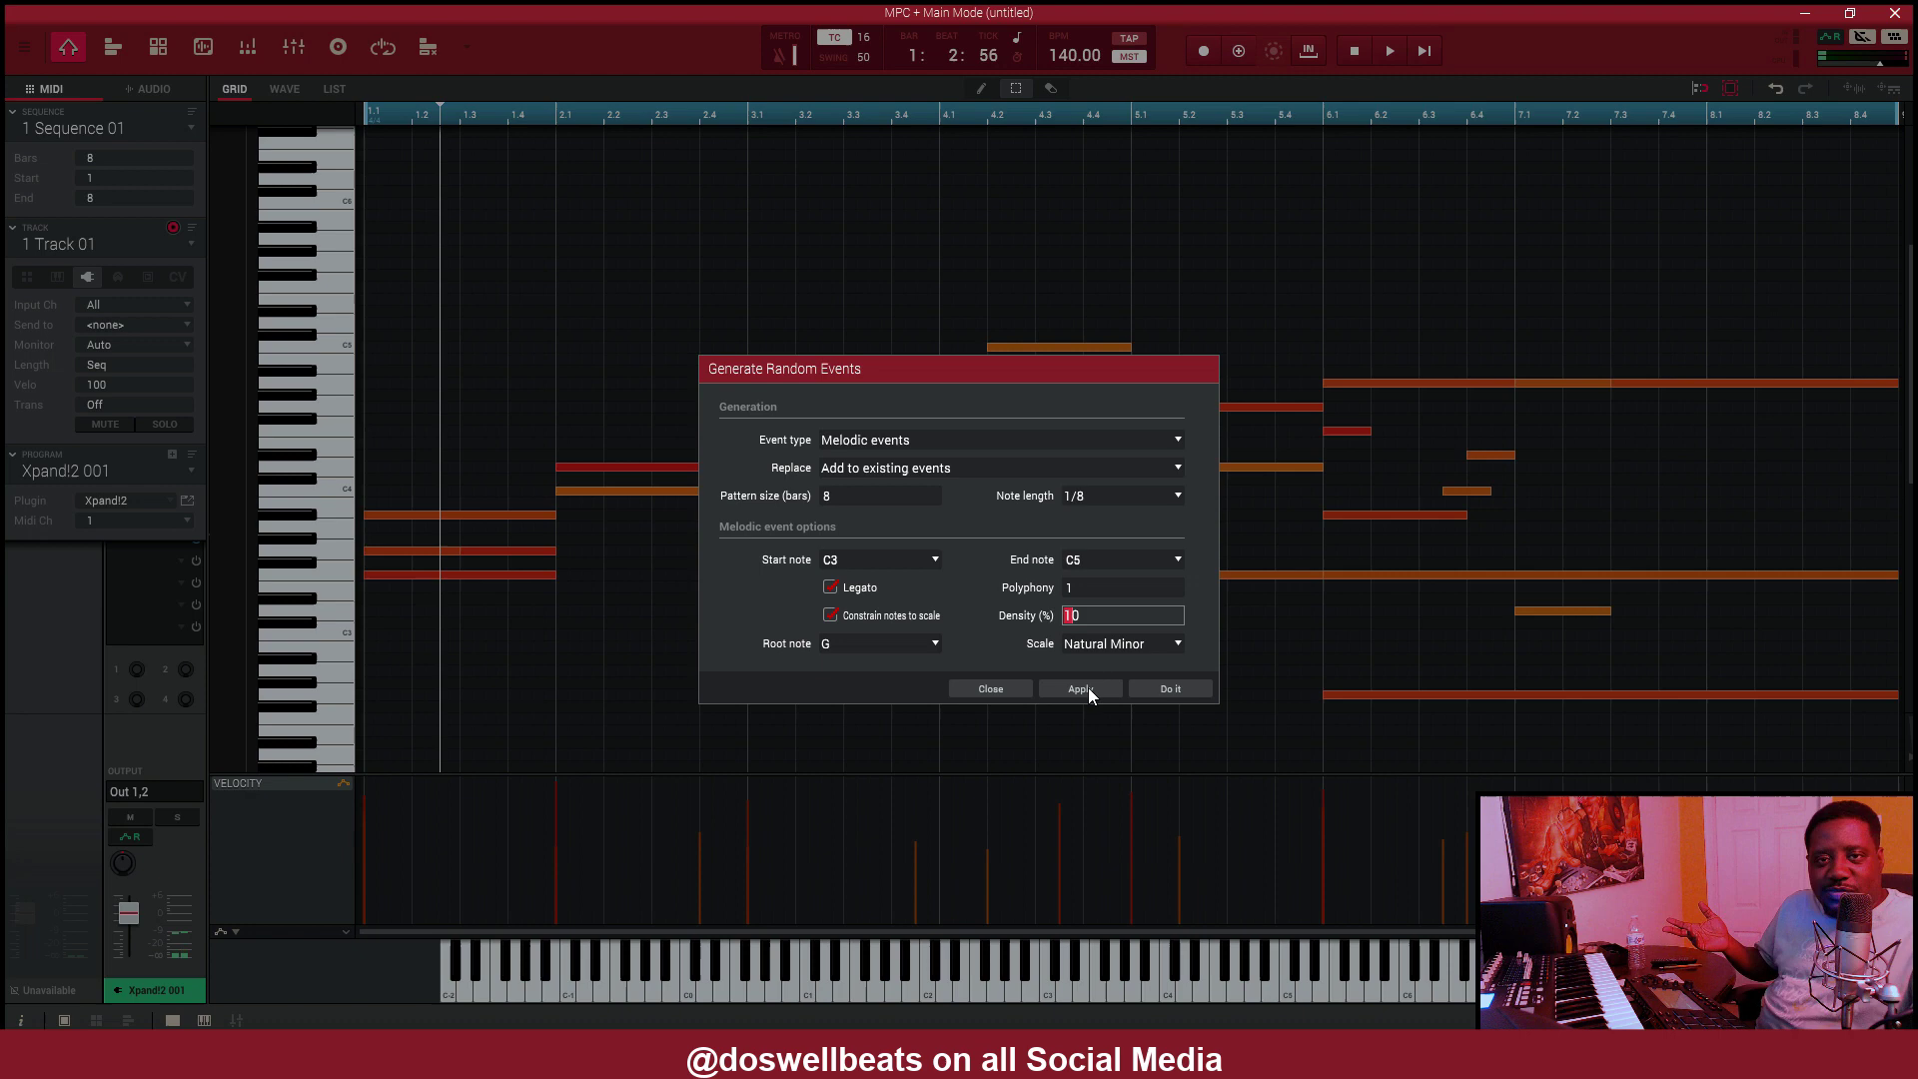
- Close Generate Random Events, then play the melody through and stop it
click(988, 690)
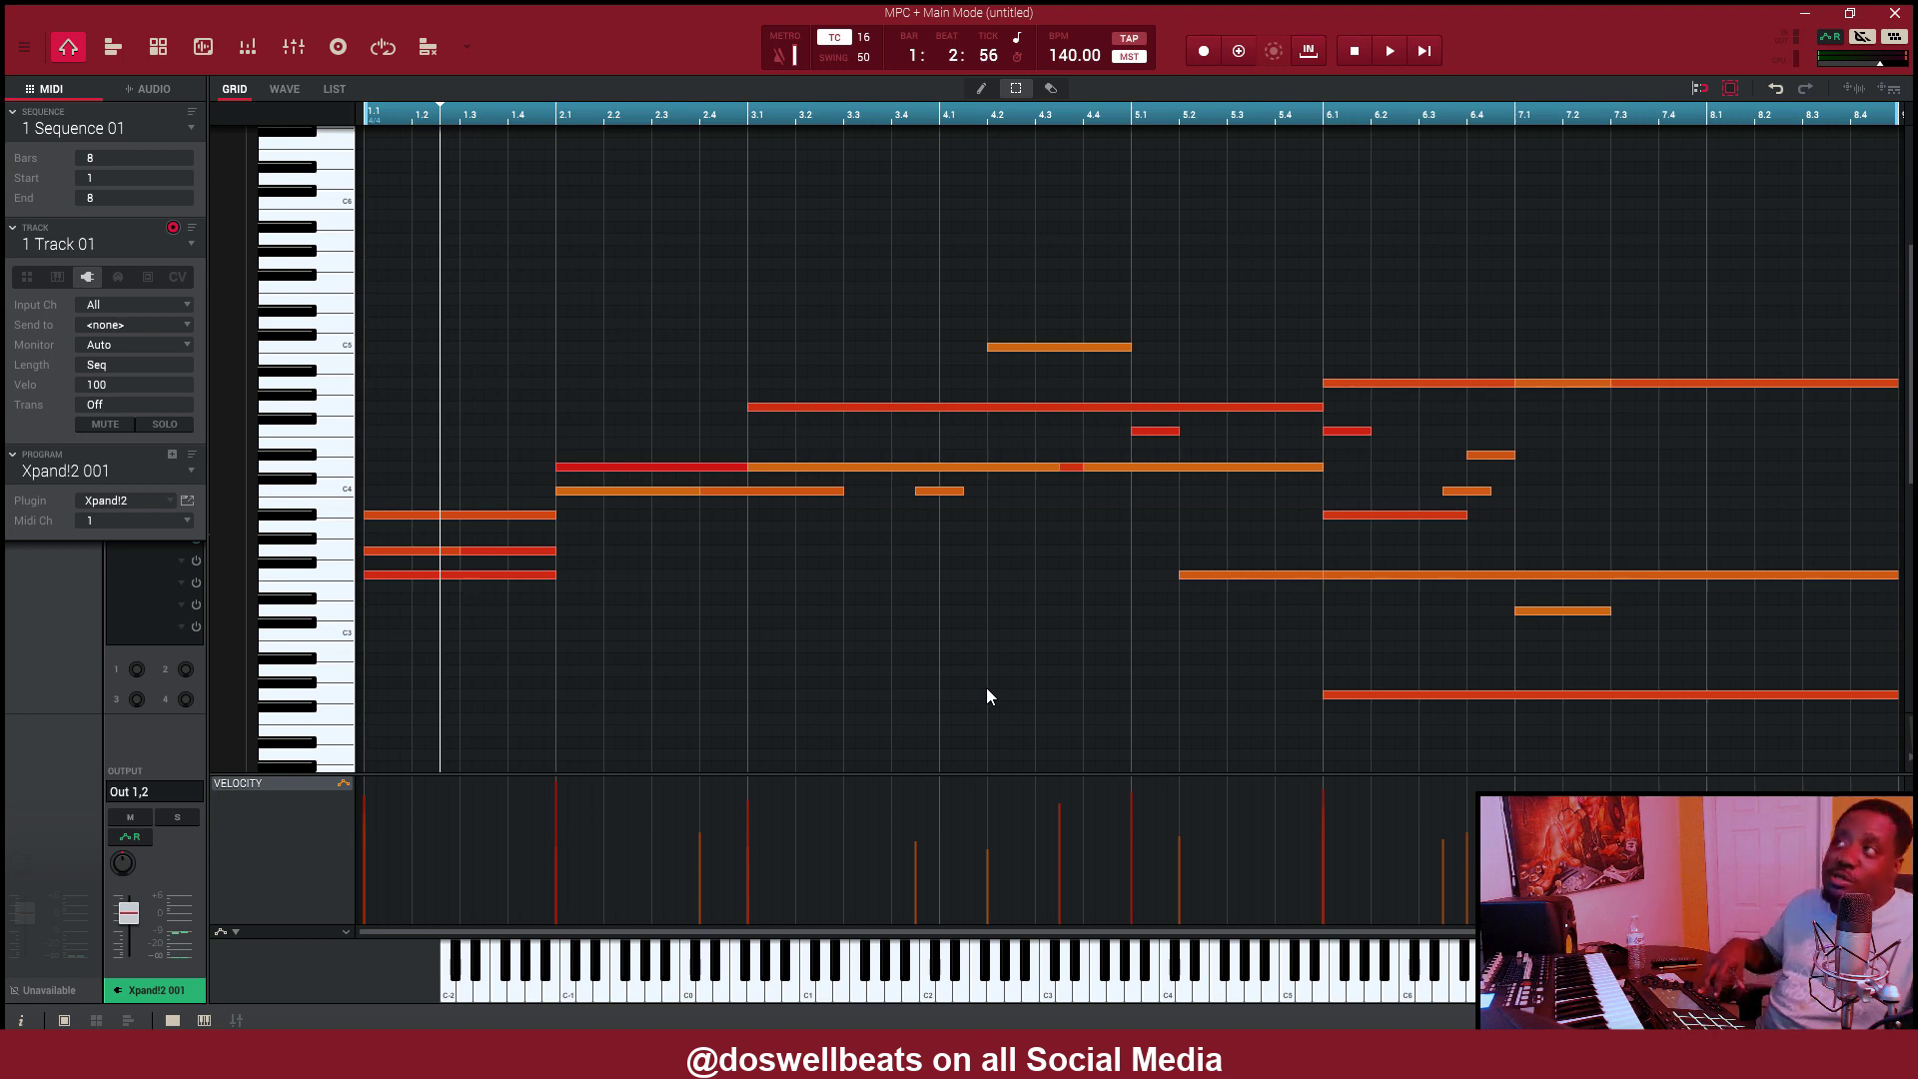
key(space)
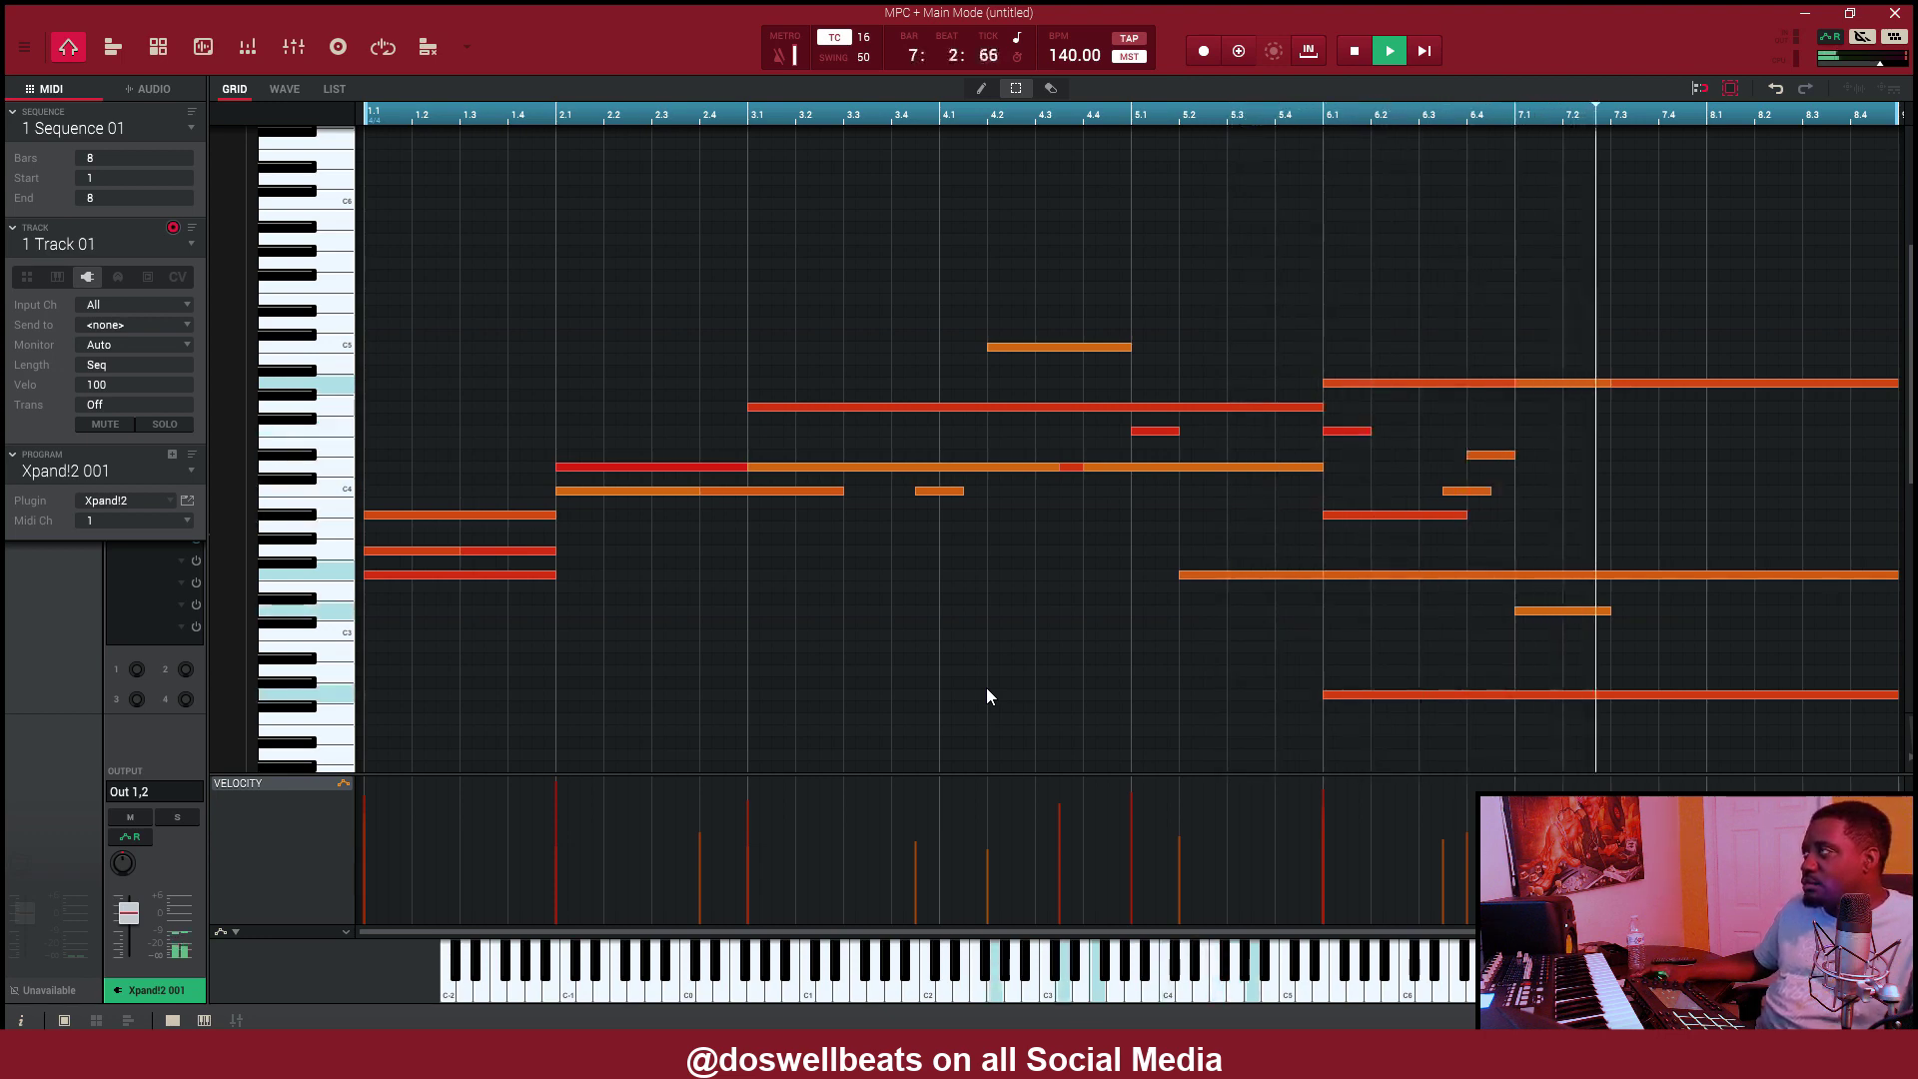
key(space)
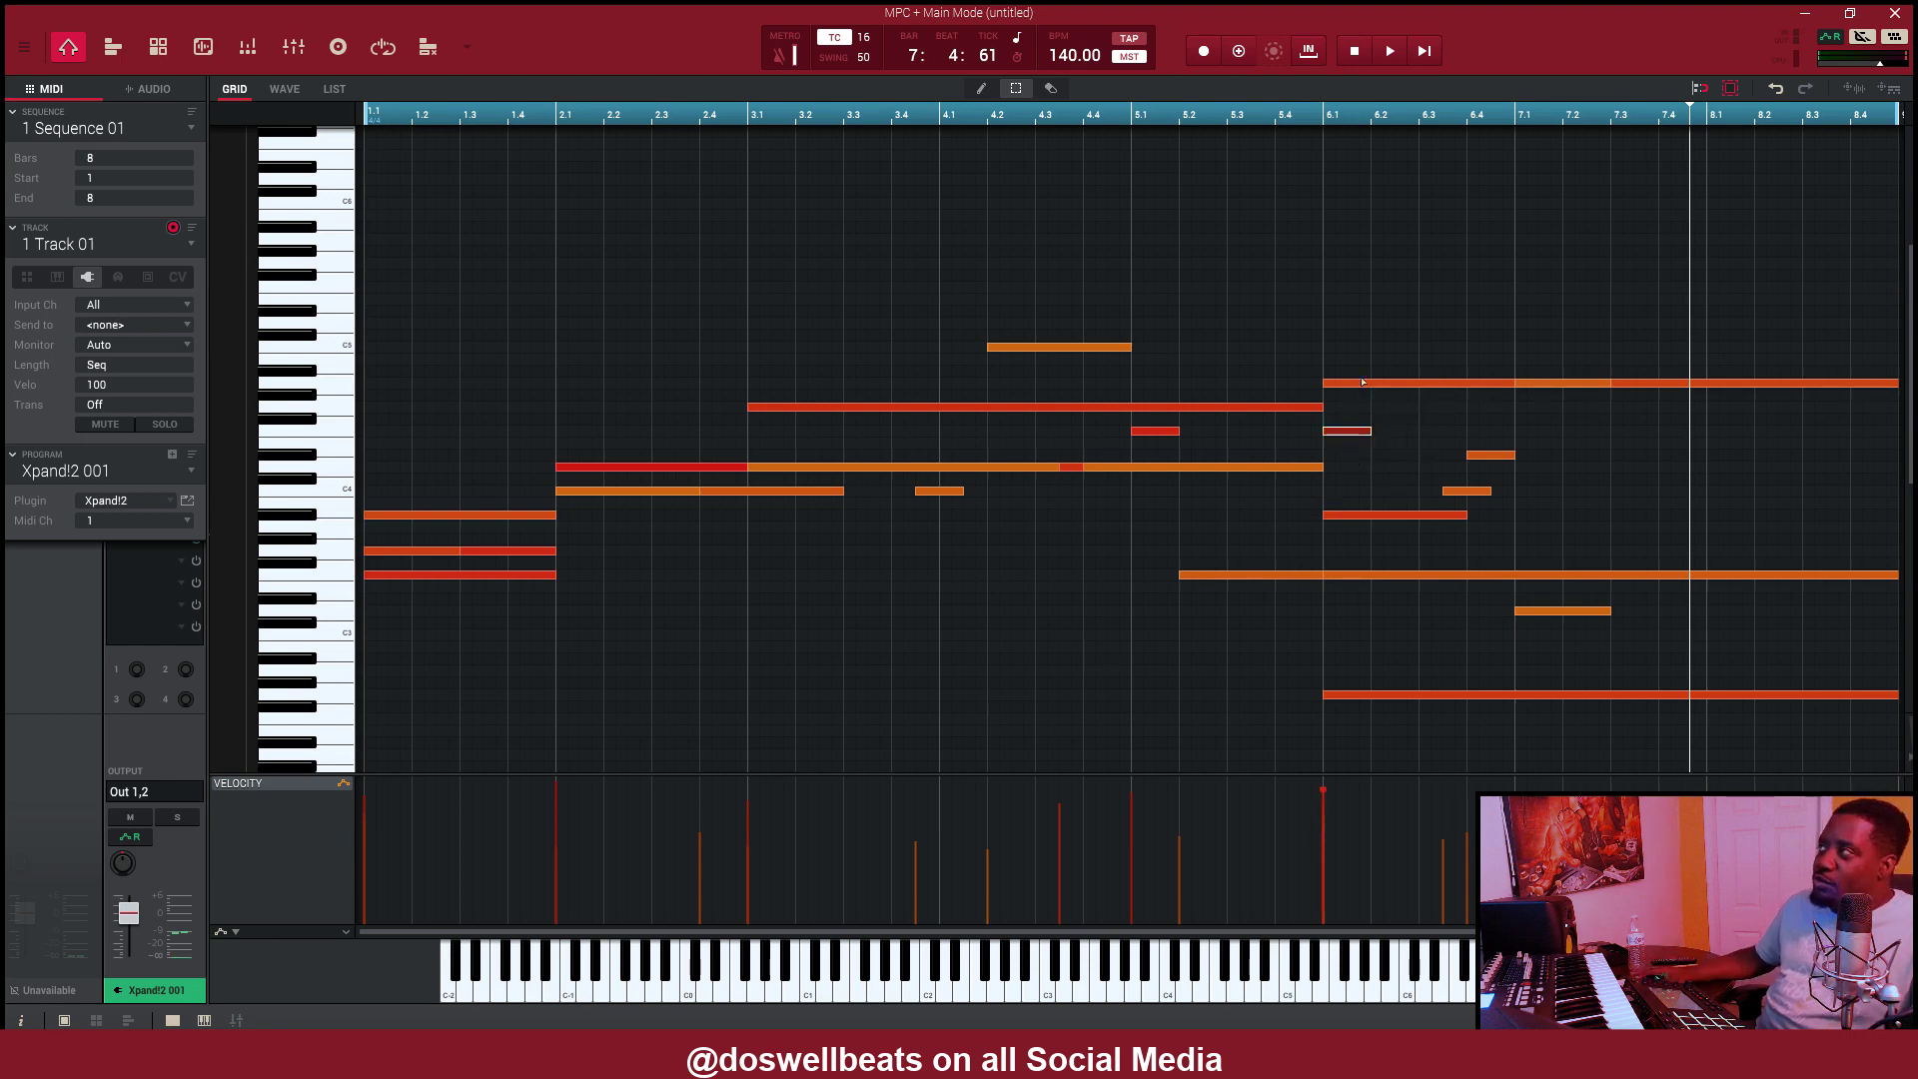
- Nudge the short note at bar 6.1 two steps later and play the melody
mouse_move(1352, 739)
mouse_down()
mouse_move(1335, 597)
mouse_move(1347, 340)
mouse_move(1353, 757)
mouse_up()
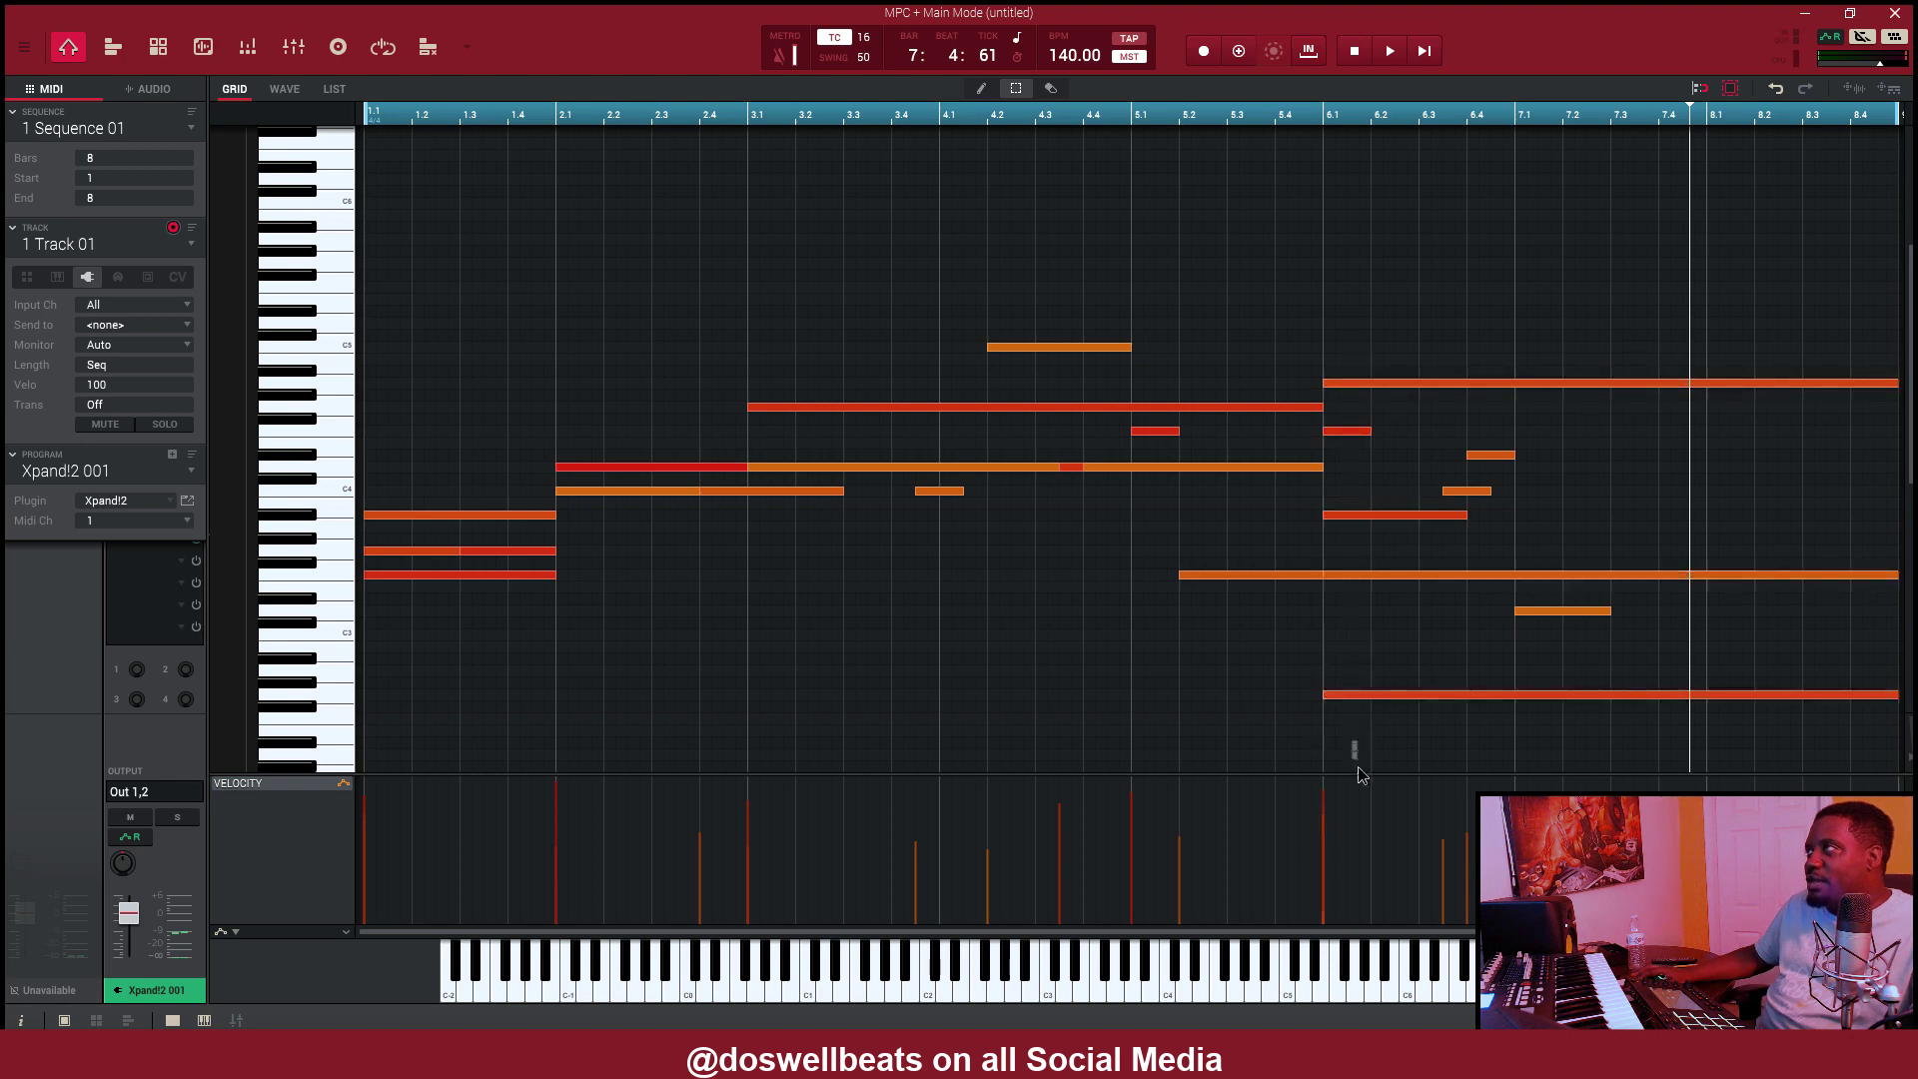
scroll(1353, 455, down, 1)
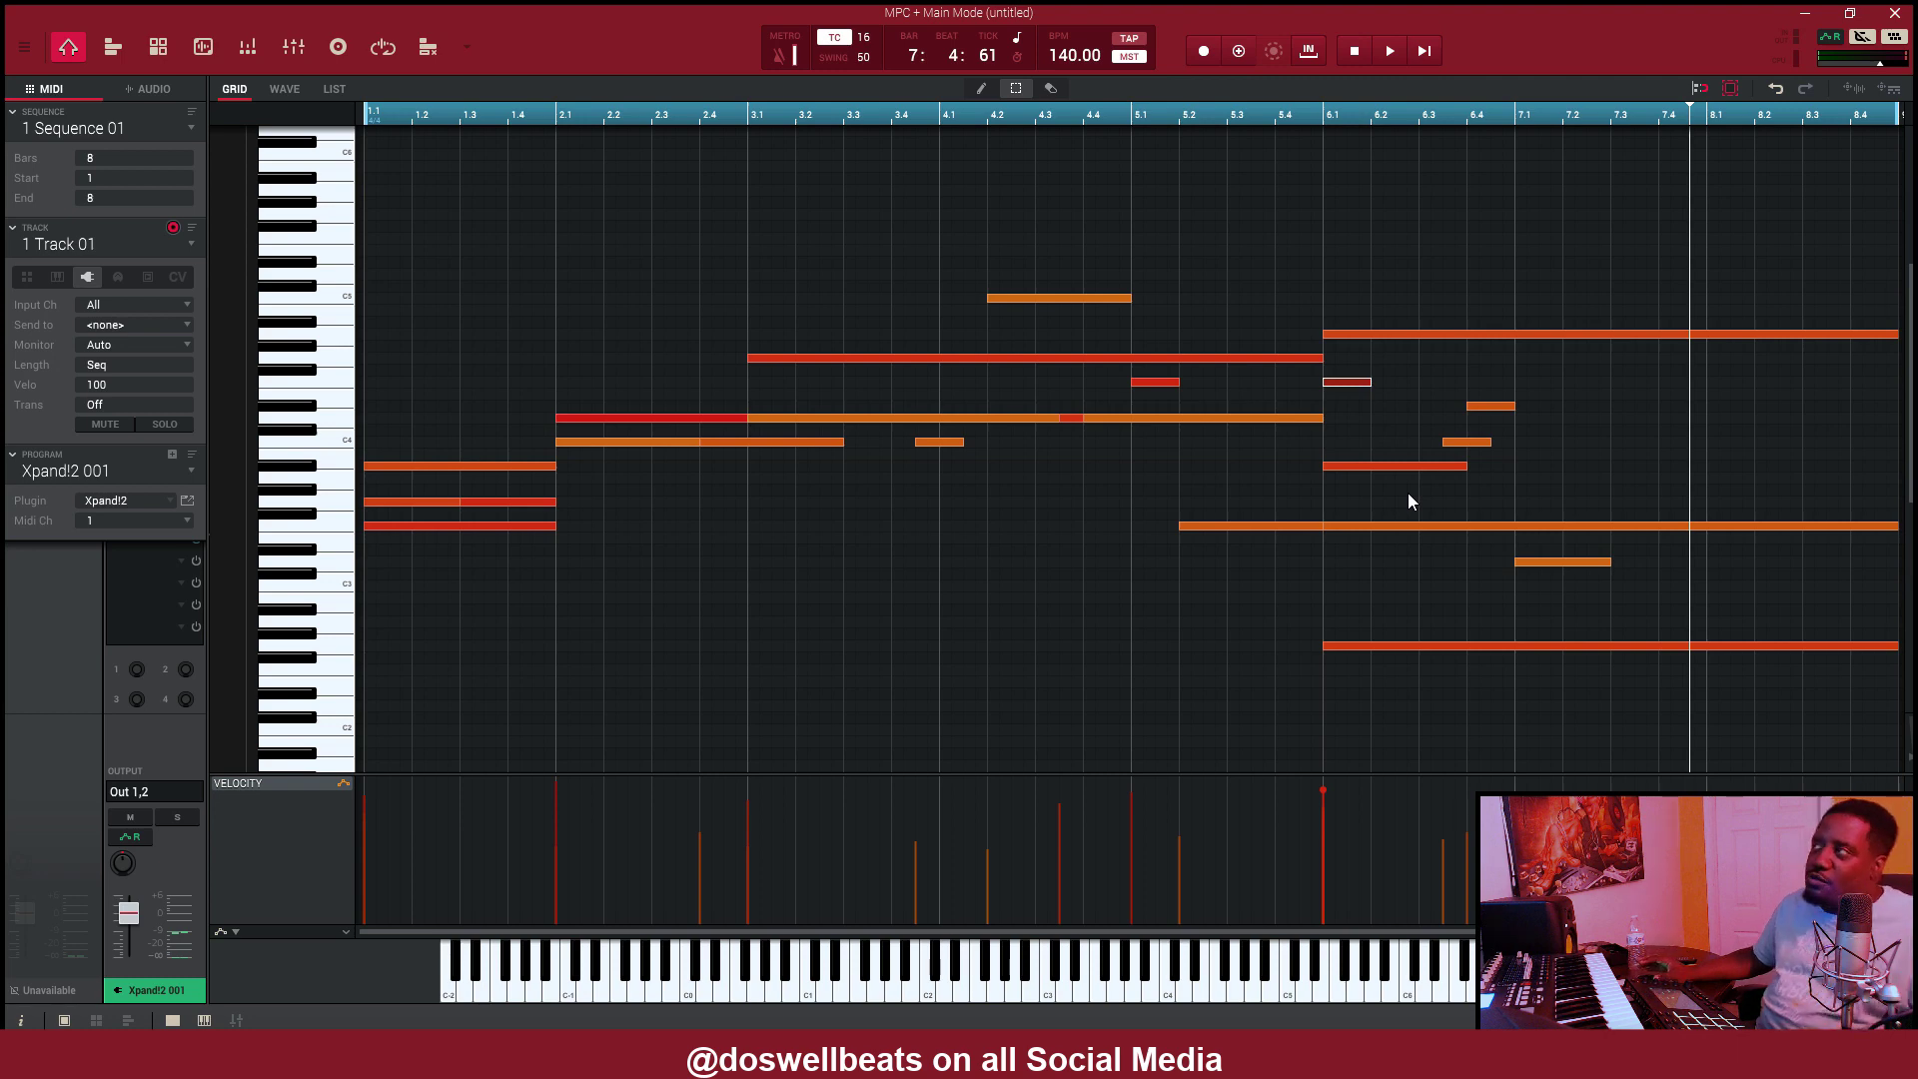
key(Right)
key(Right)
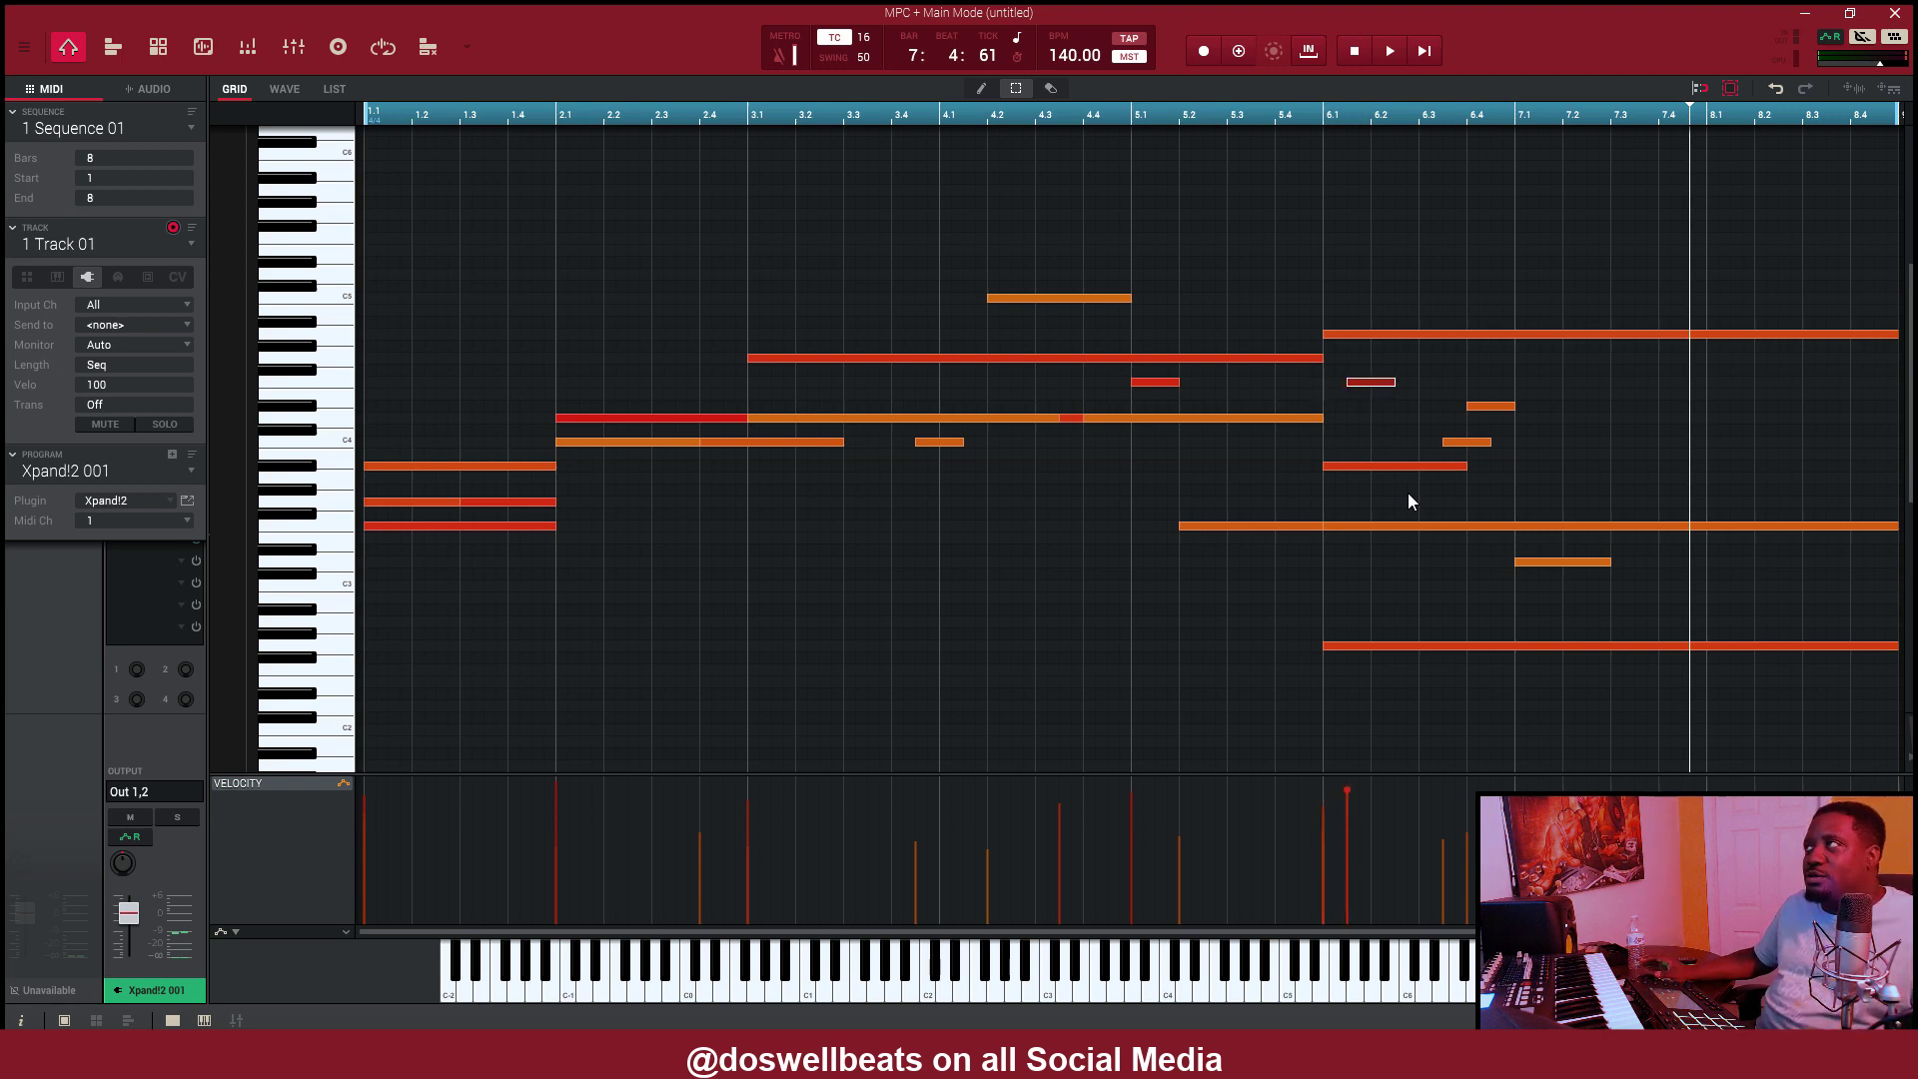
key(Right)
key(Right)
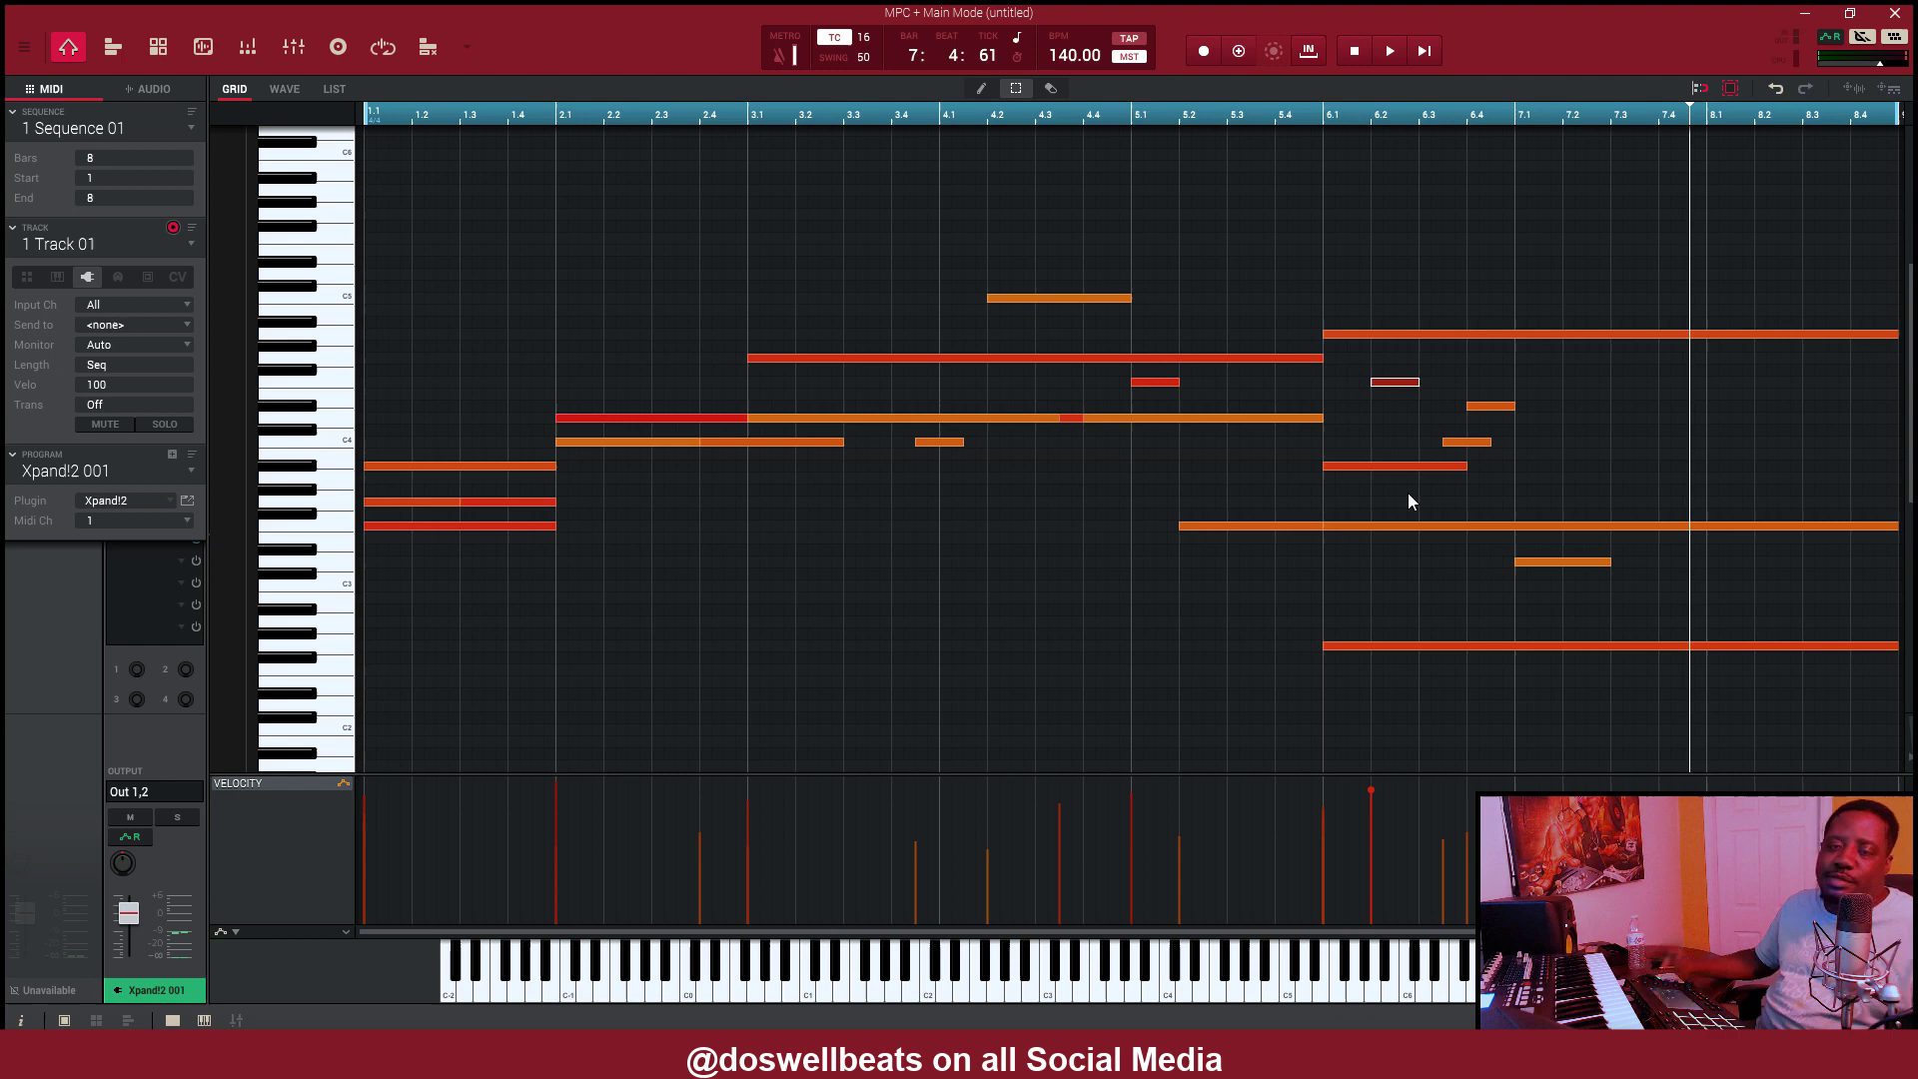
key(space)
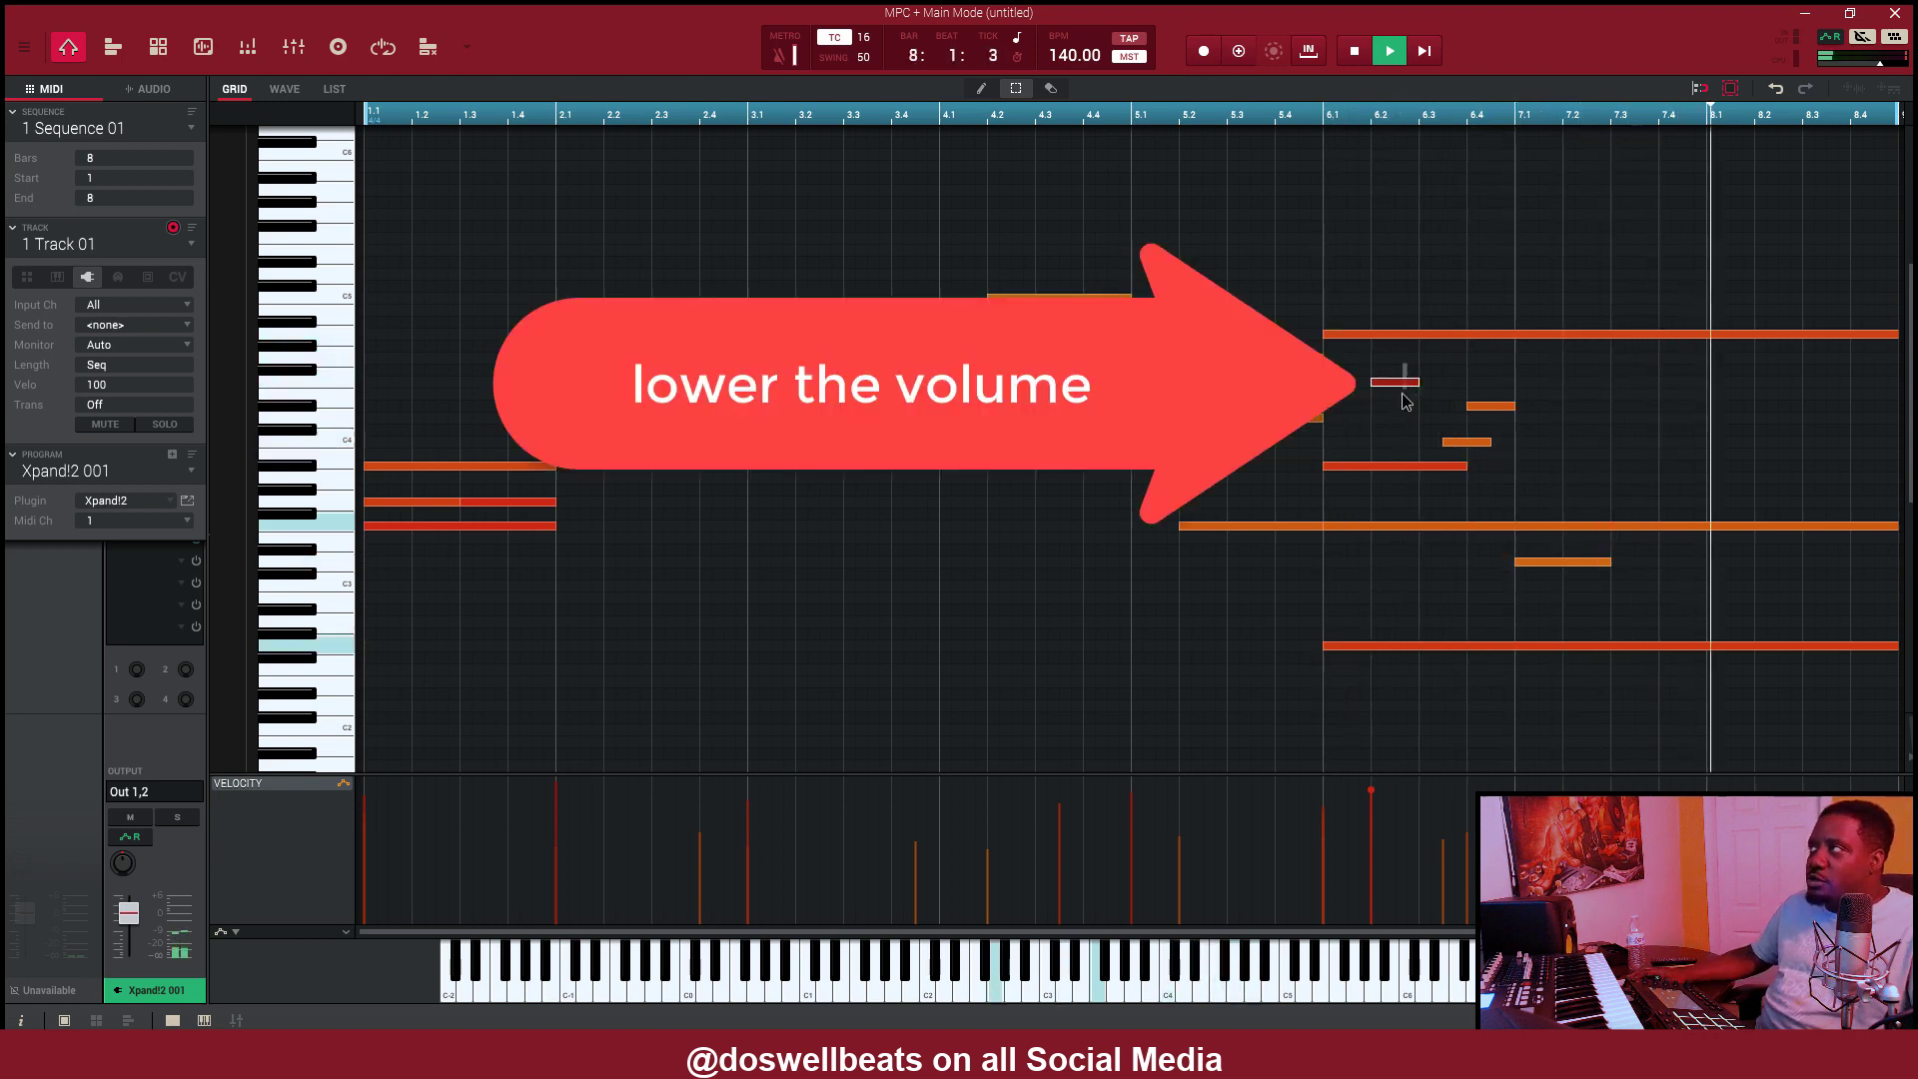
- Set the nudged bar-6 note's velocity to 70 and stop playback
drag(1371, 789, 1374, 847)
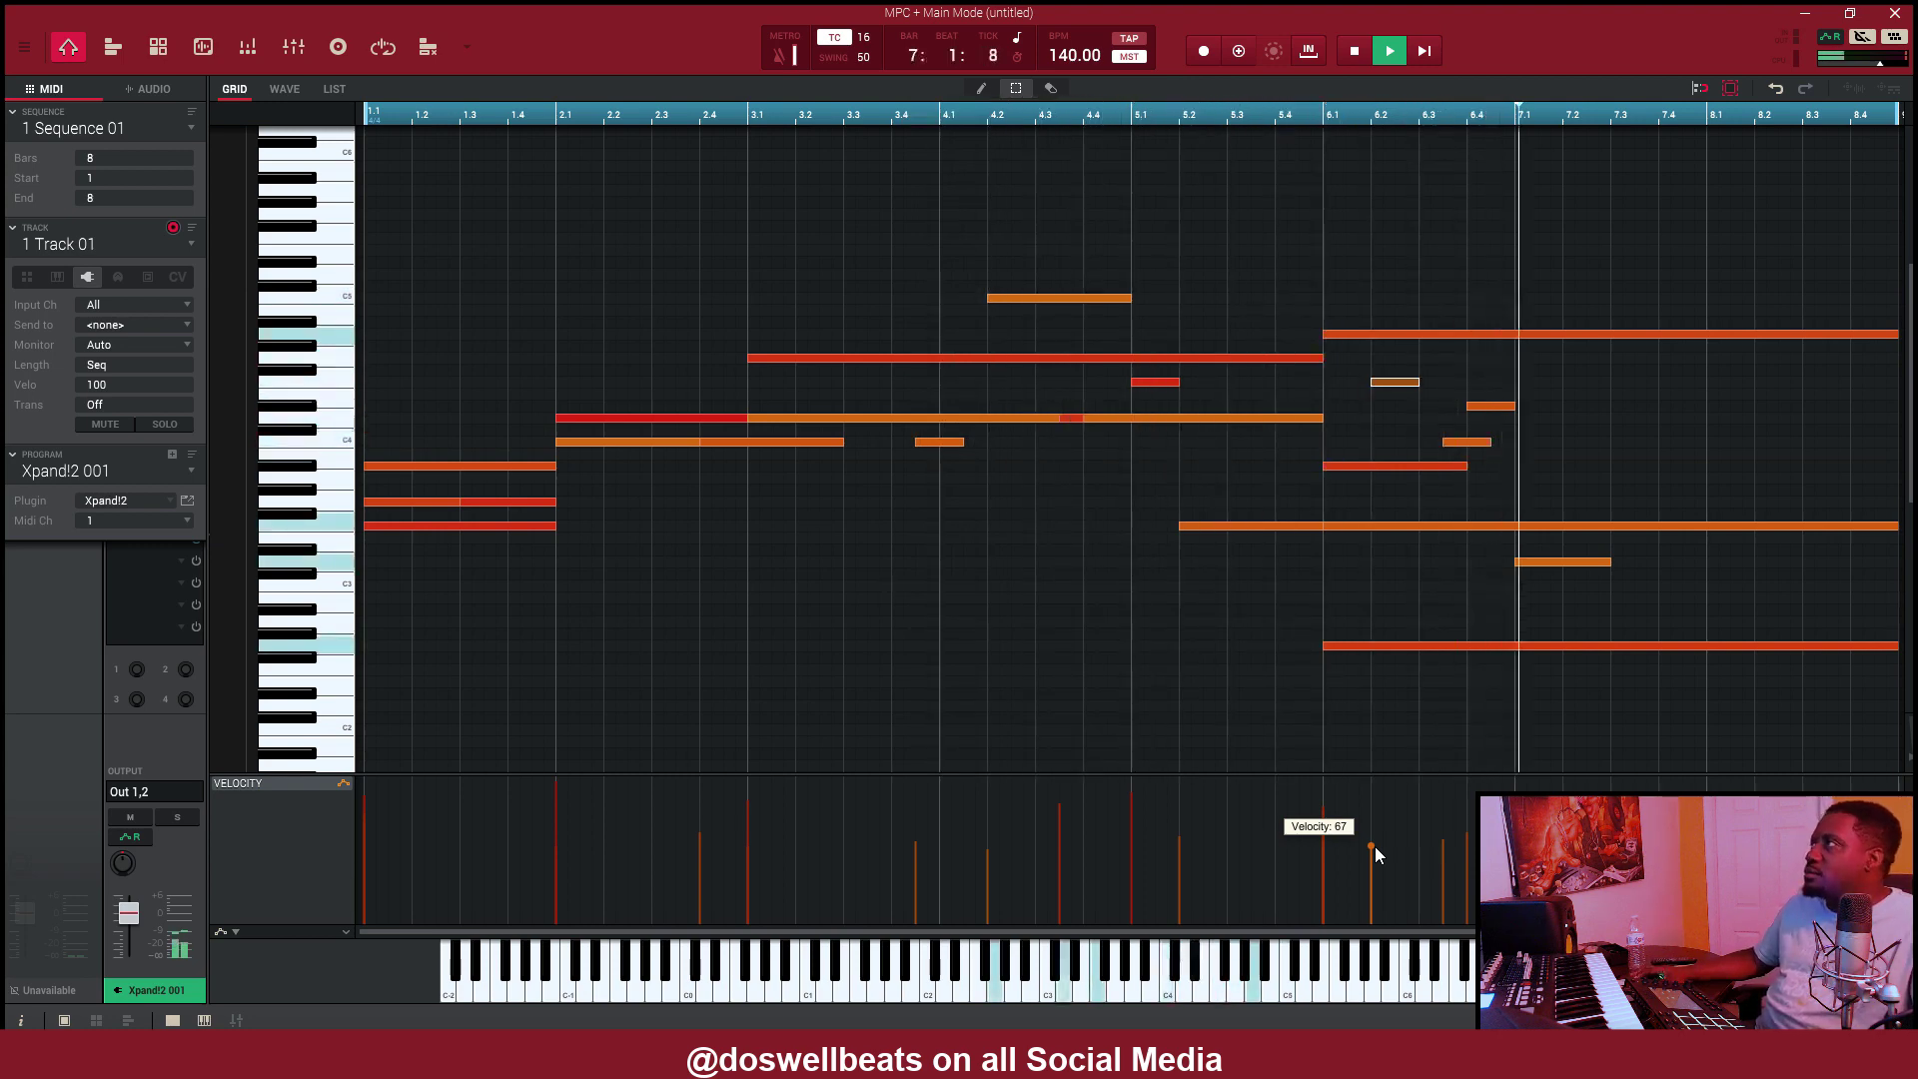
drag(1375, 847, 1394, 830)
key(space)
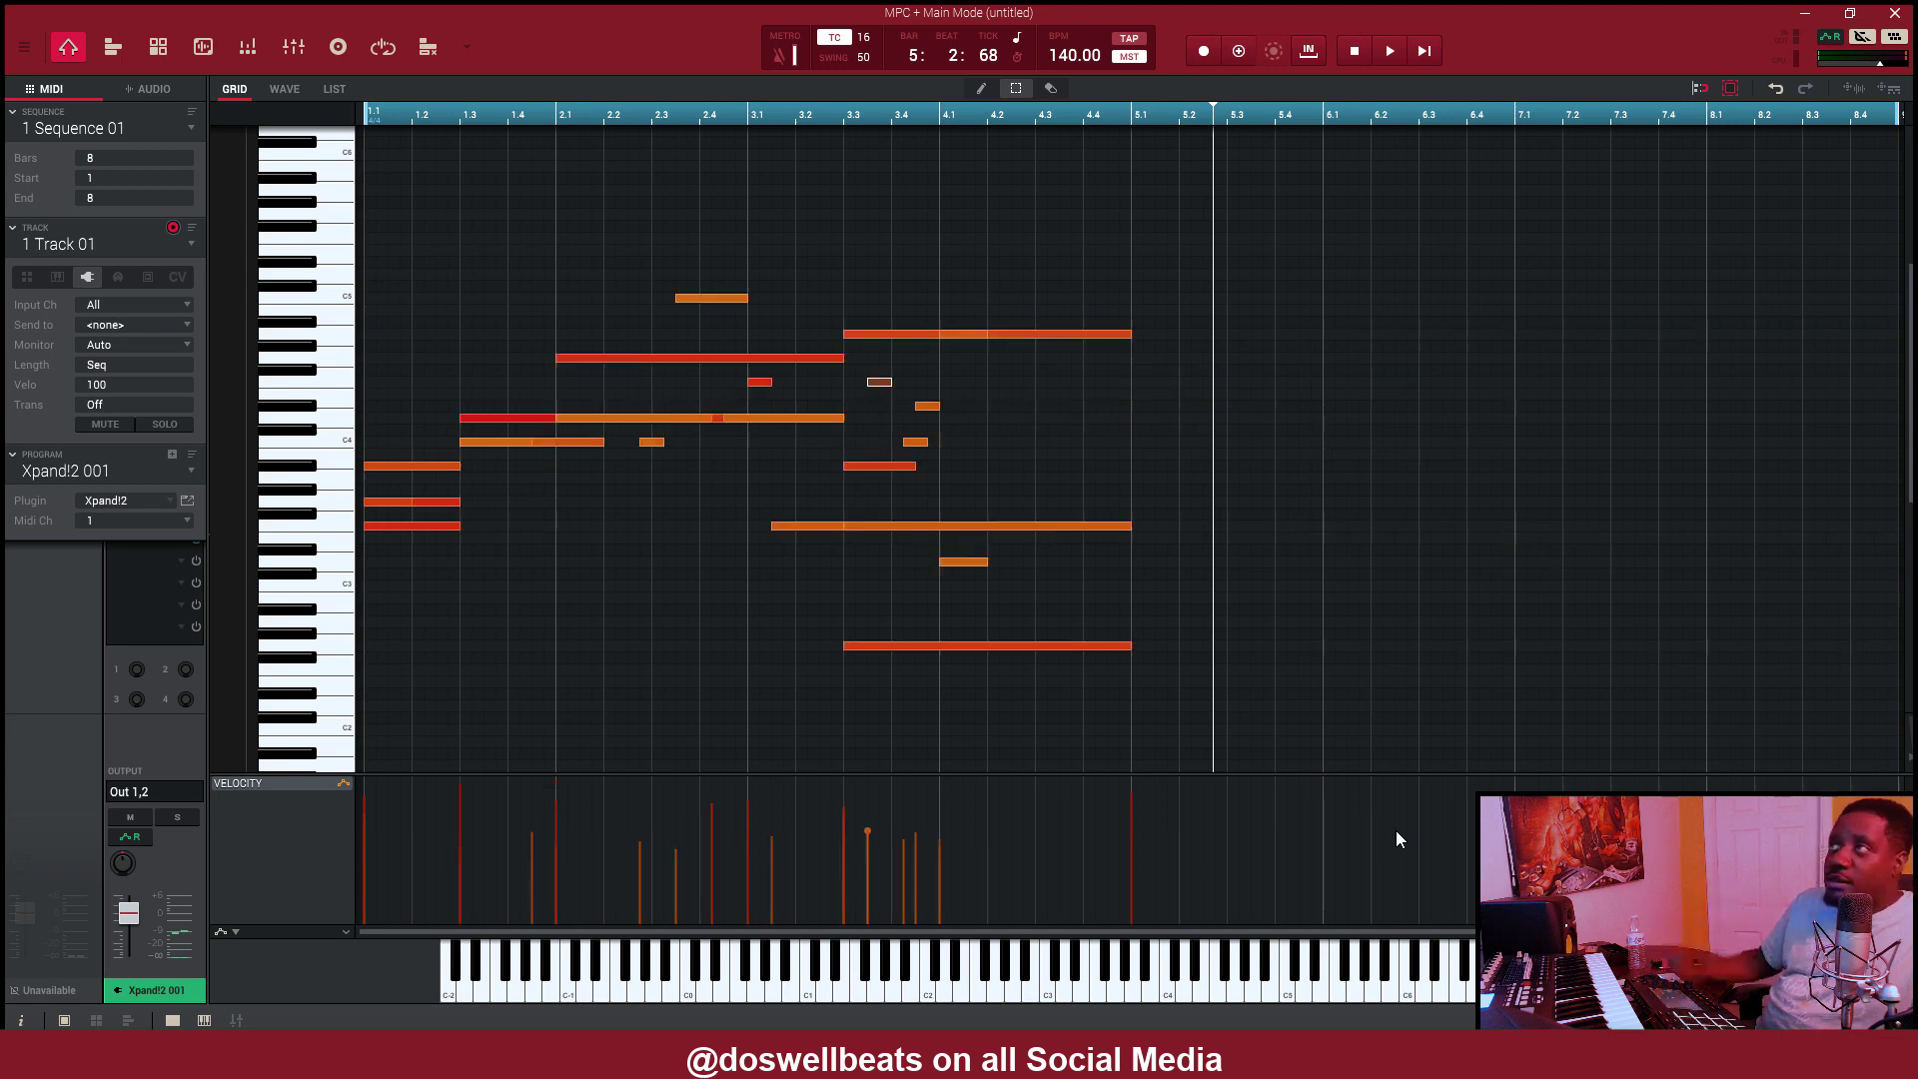
key(space)
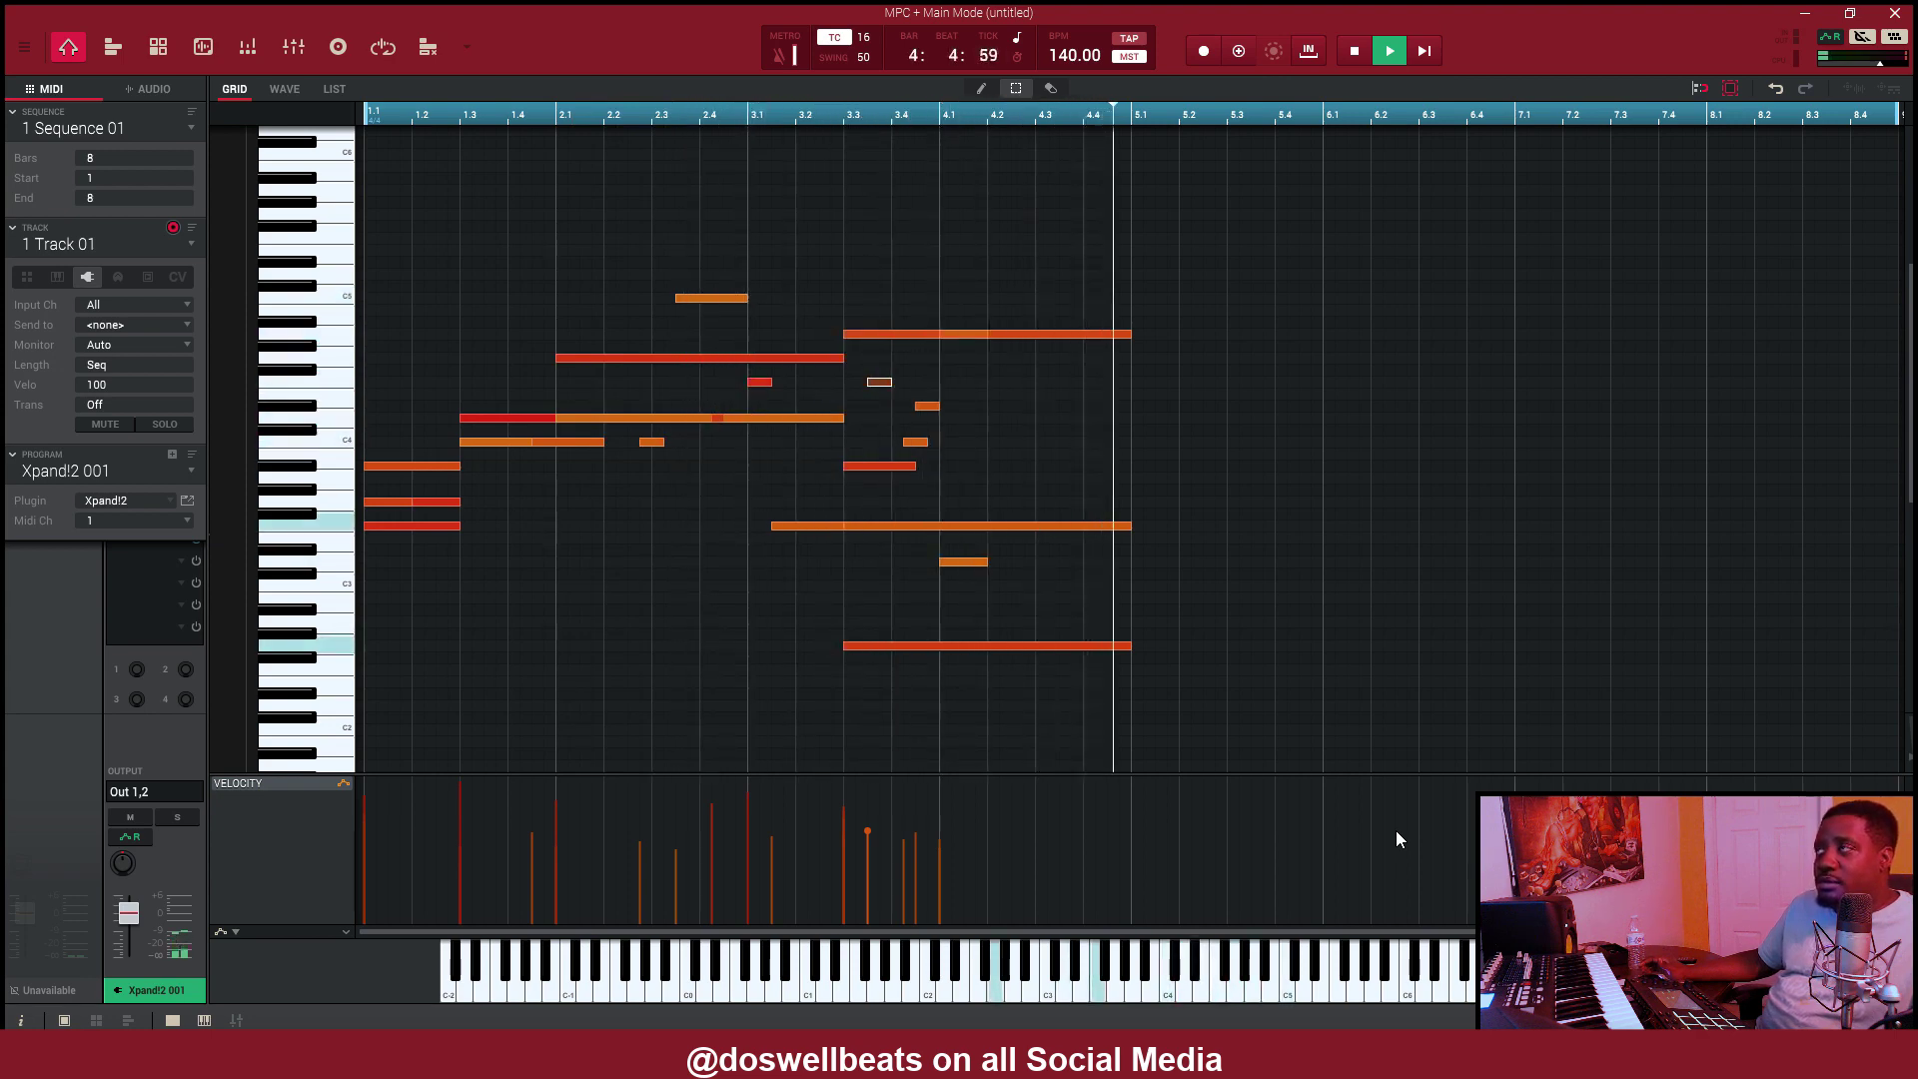
key(space)
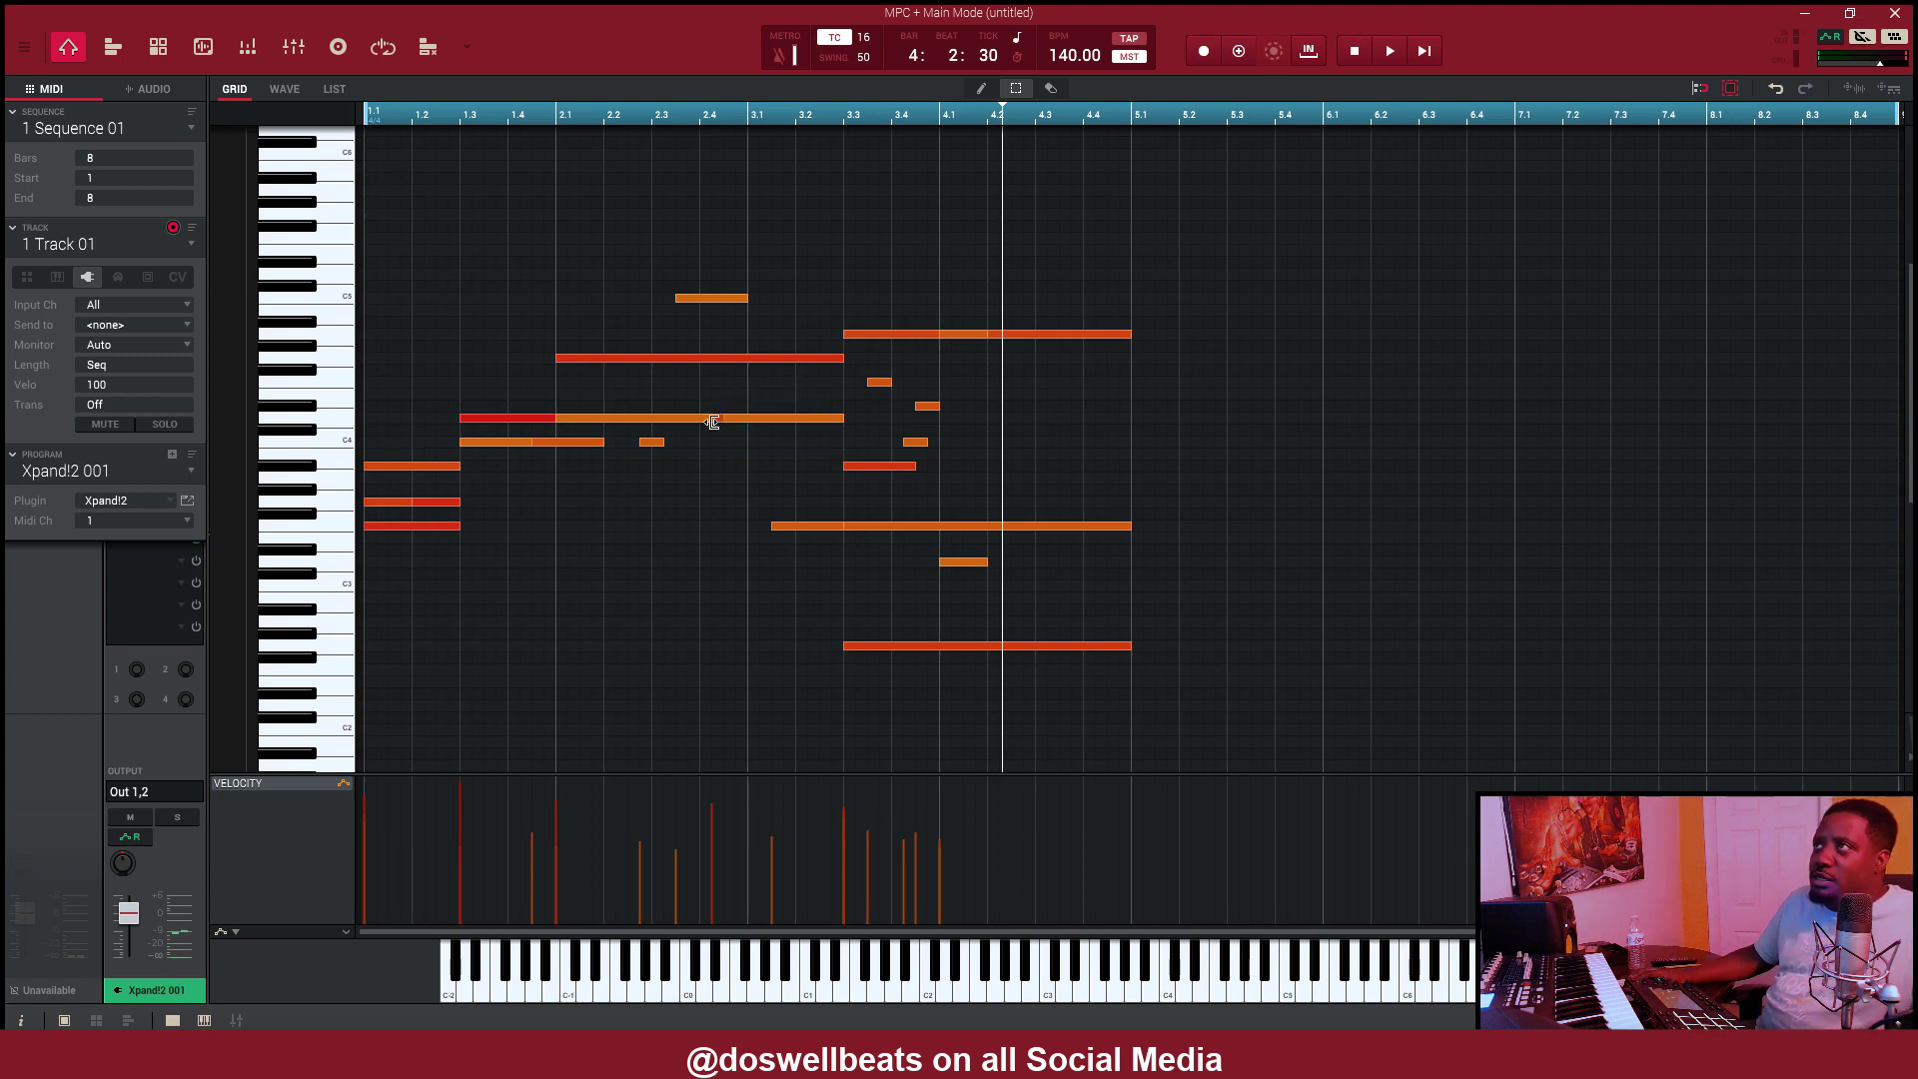
click(712, 421)
key(space)
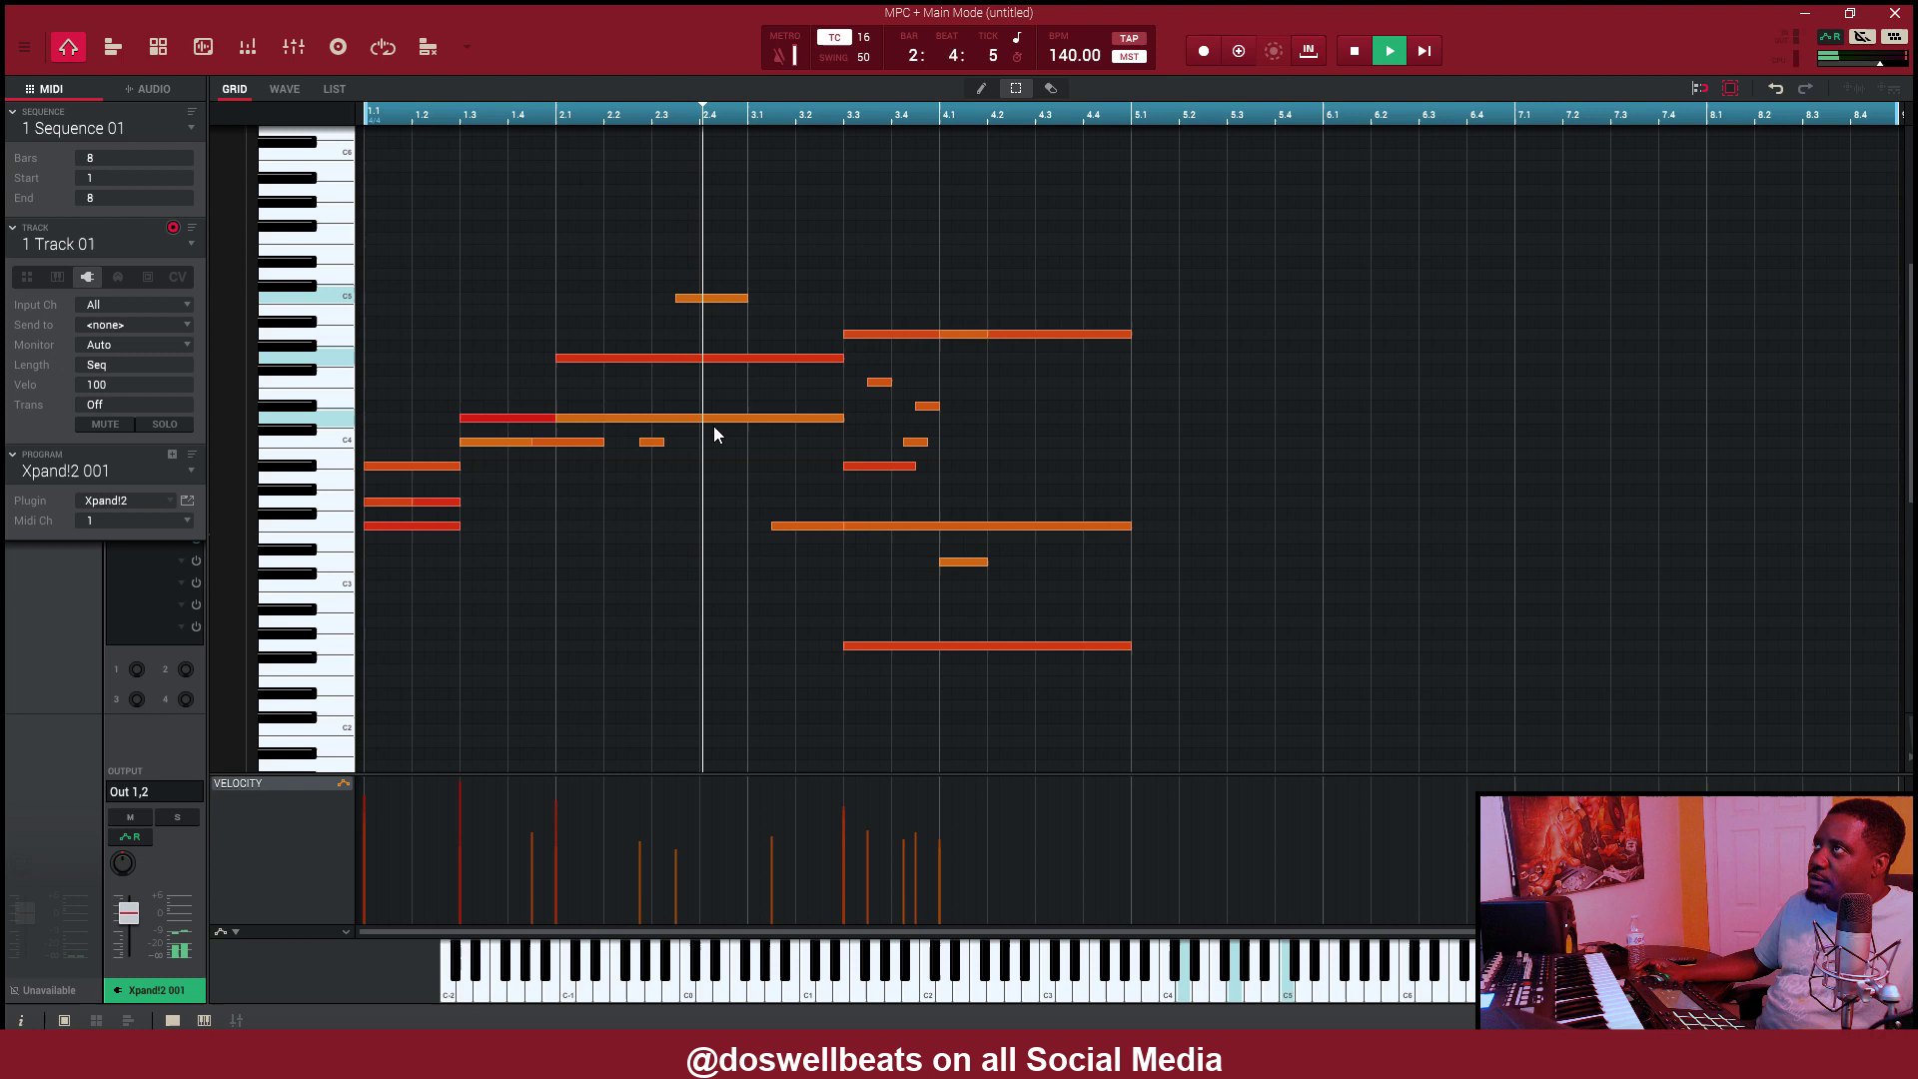
double_click(649, 442)
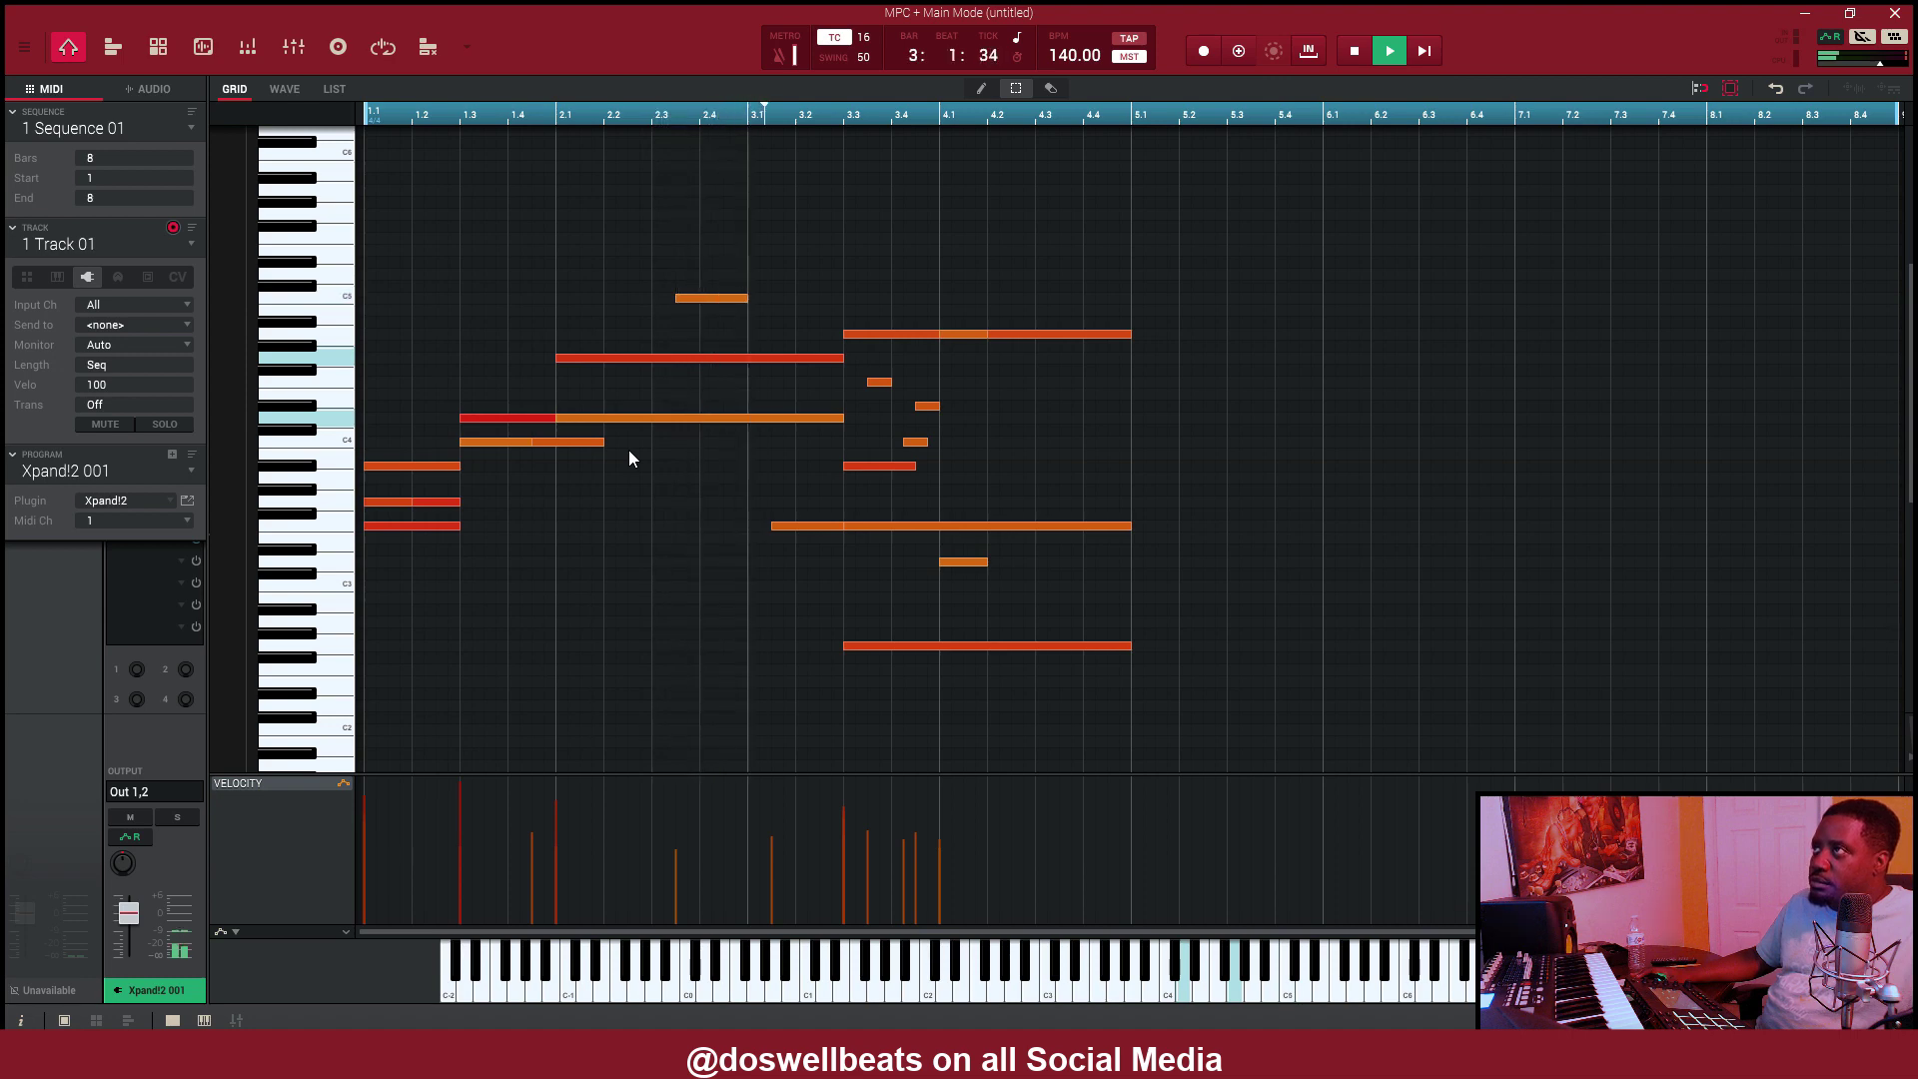
click(805, 525)
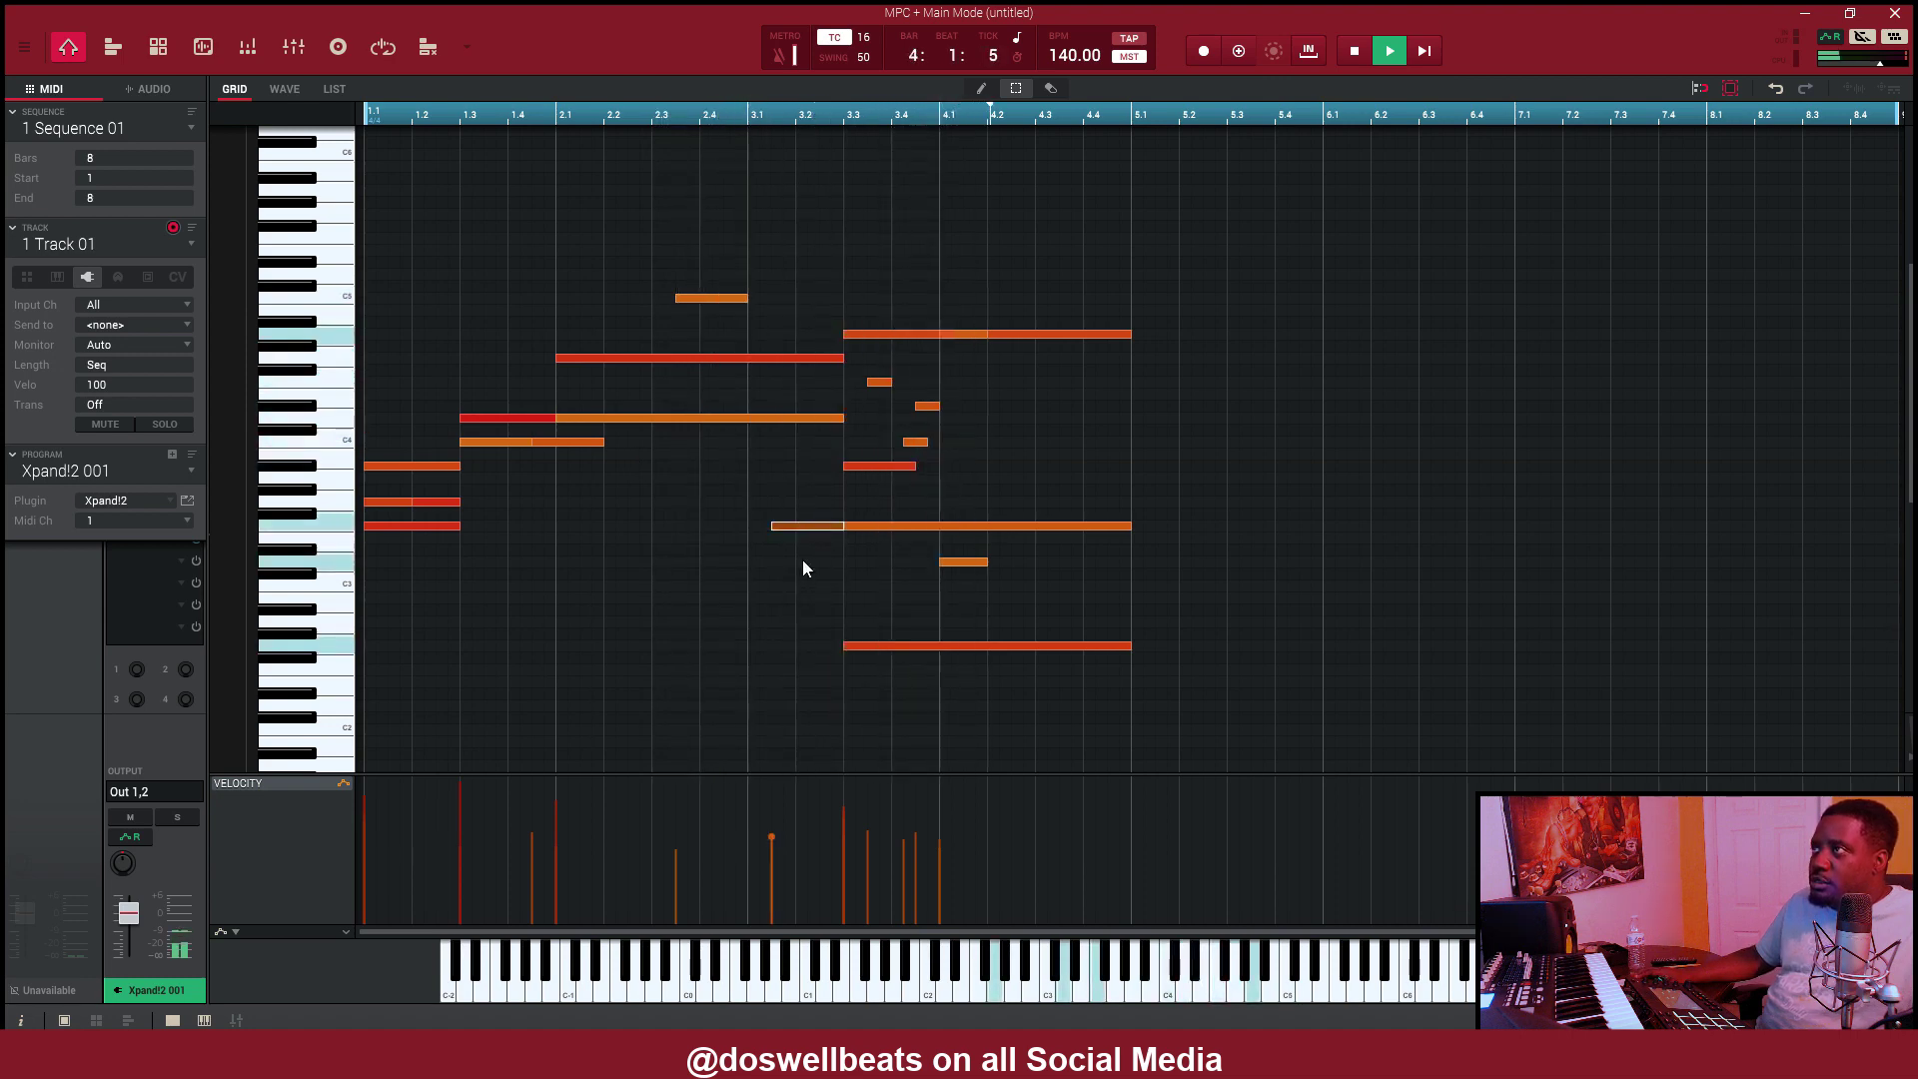
key(Left)
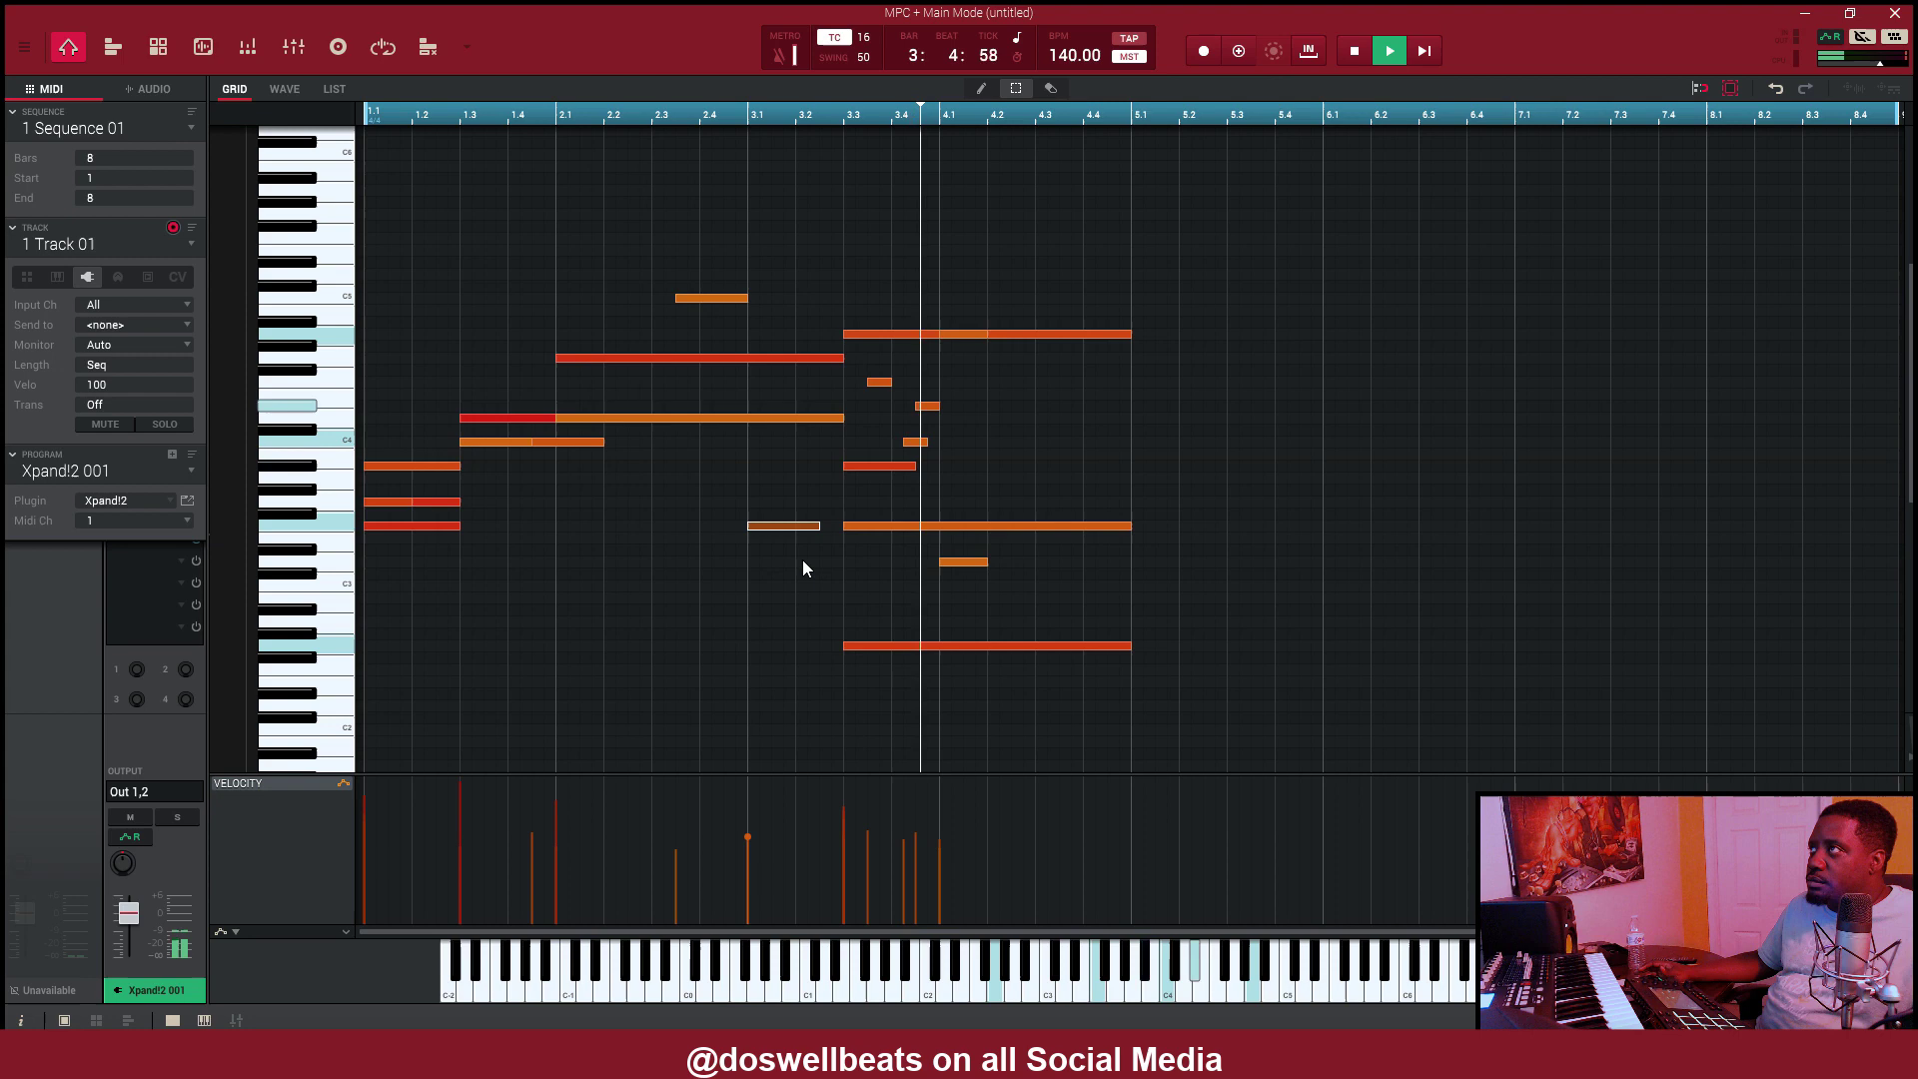
- Shift the two short notes near beat 3.4 later into bar 4
drag(944, 393, 919, 450)
key(Right)
key(Right)
key(Right)
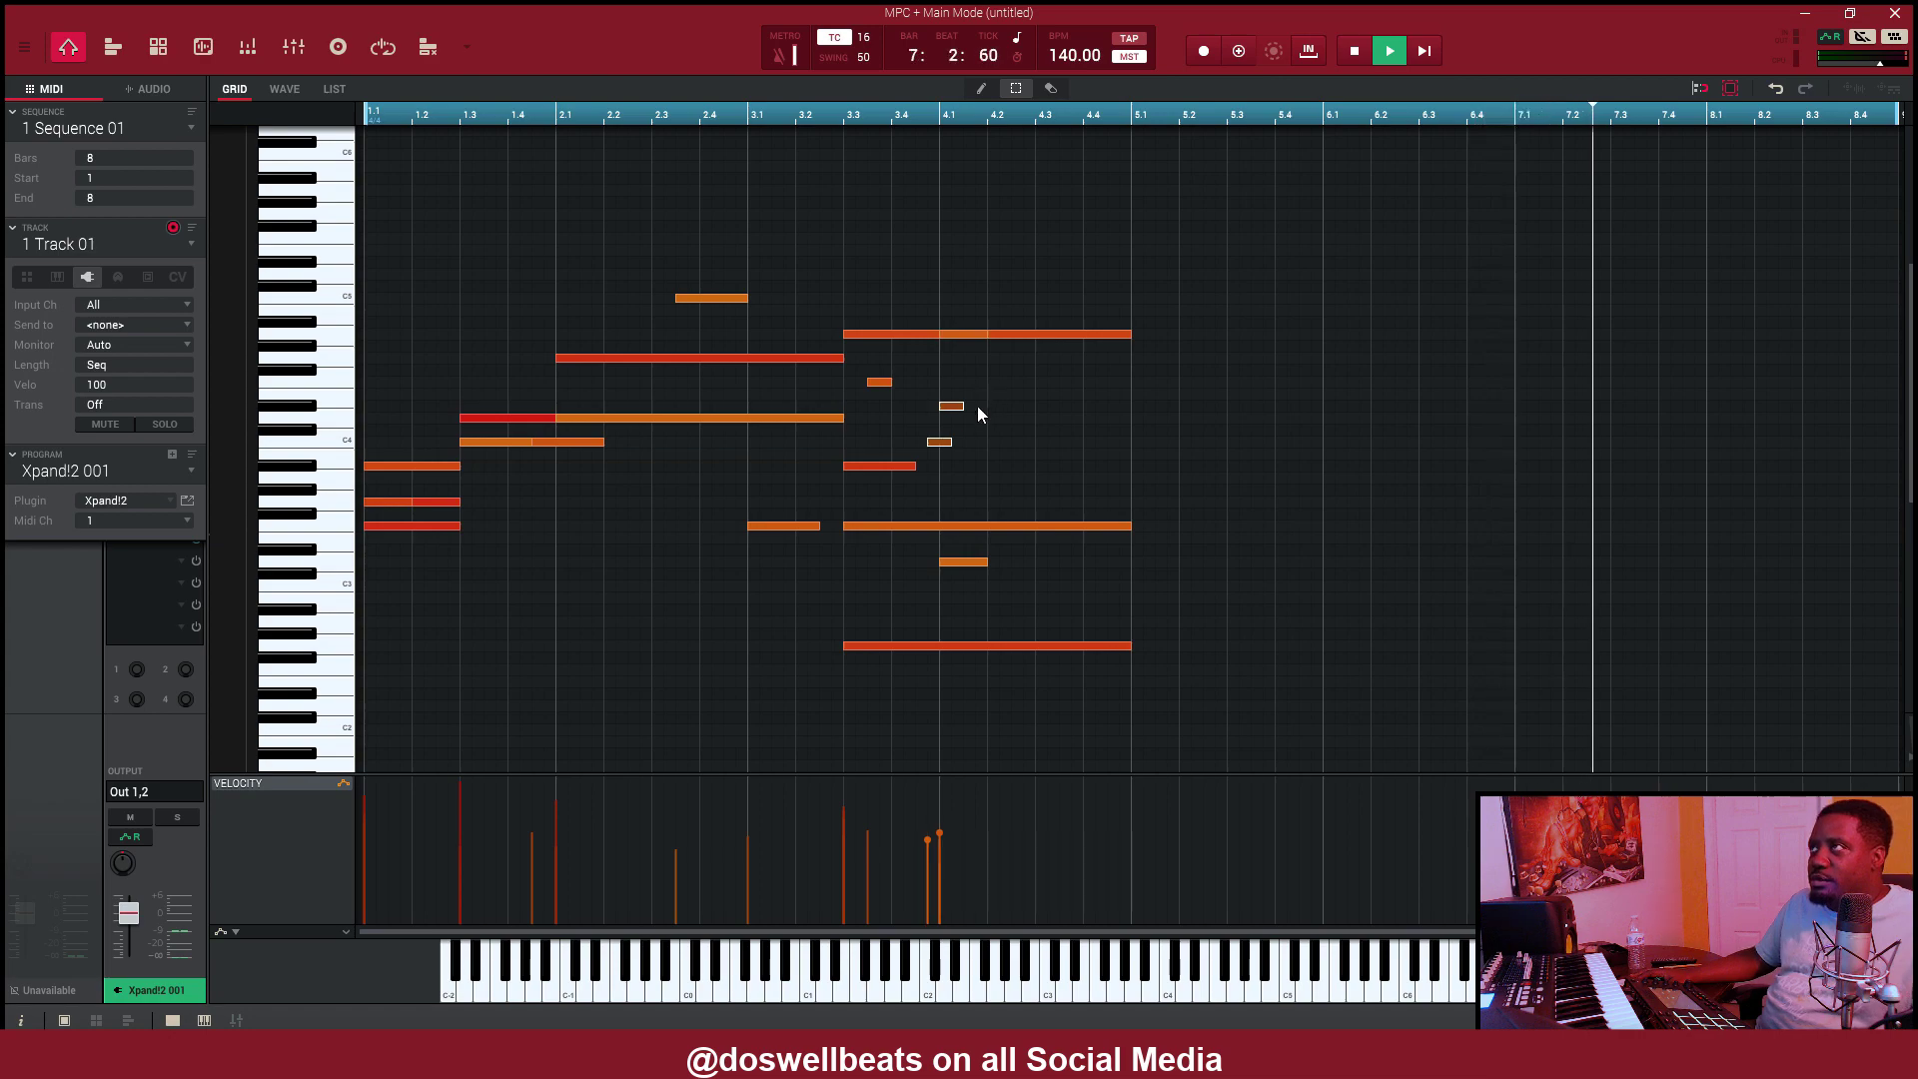
key(Left)
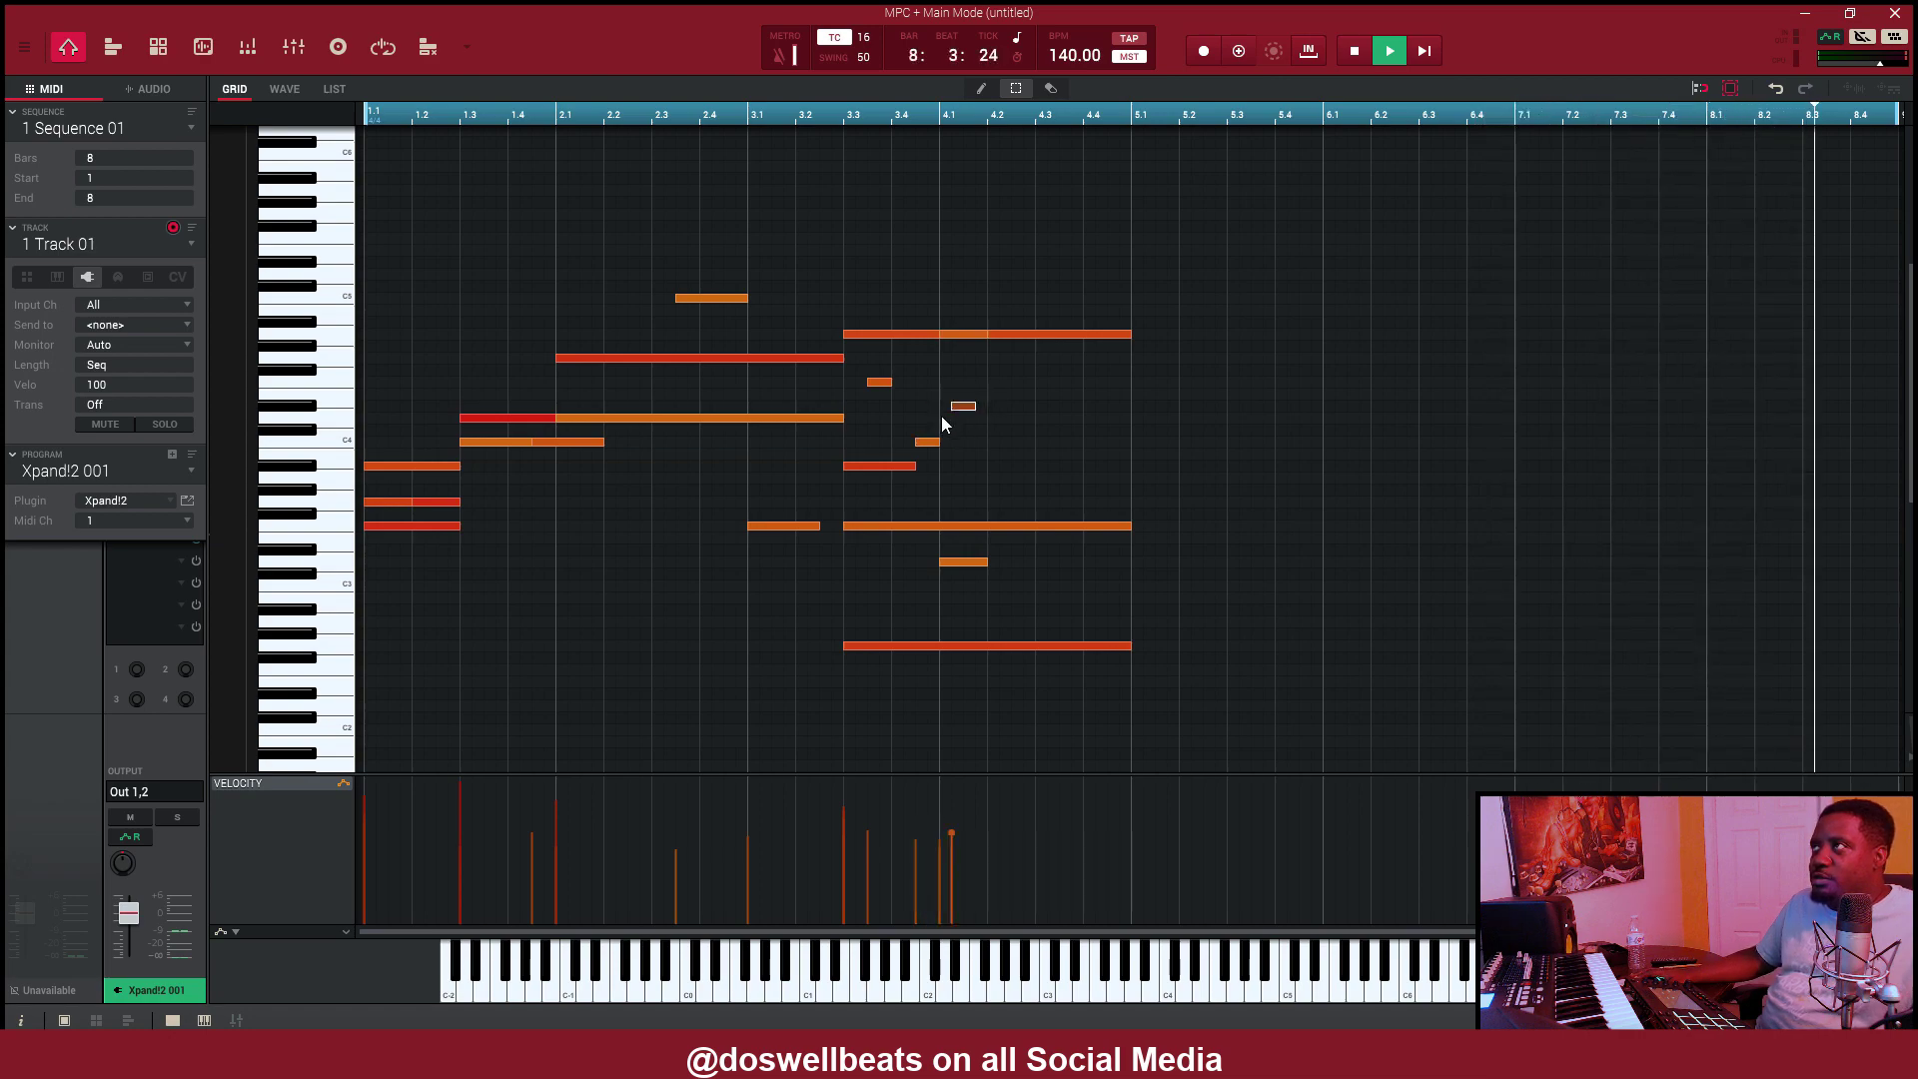
key(Right)
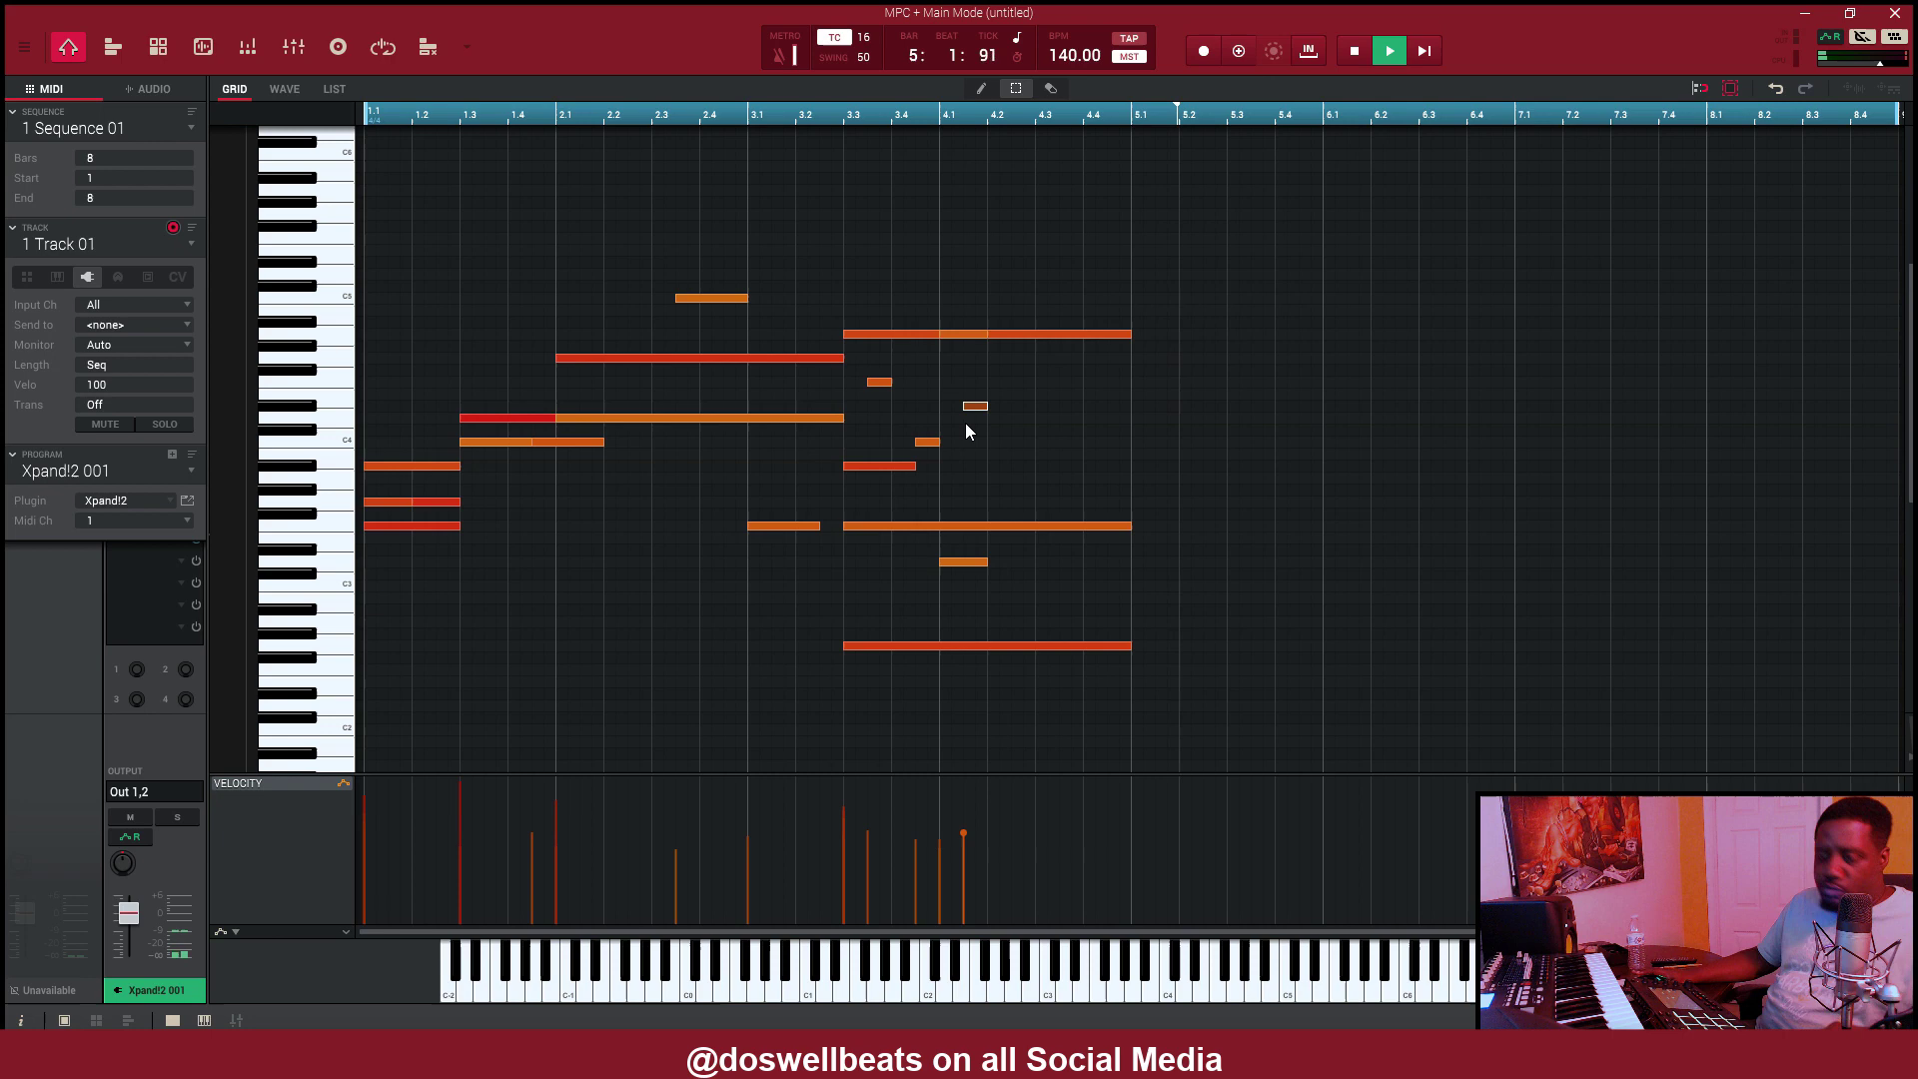
key(Right)
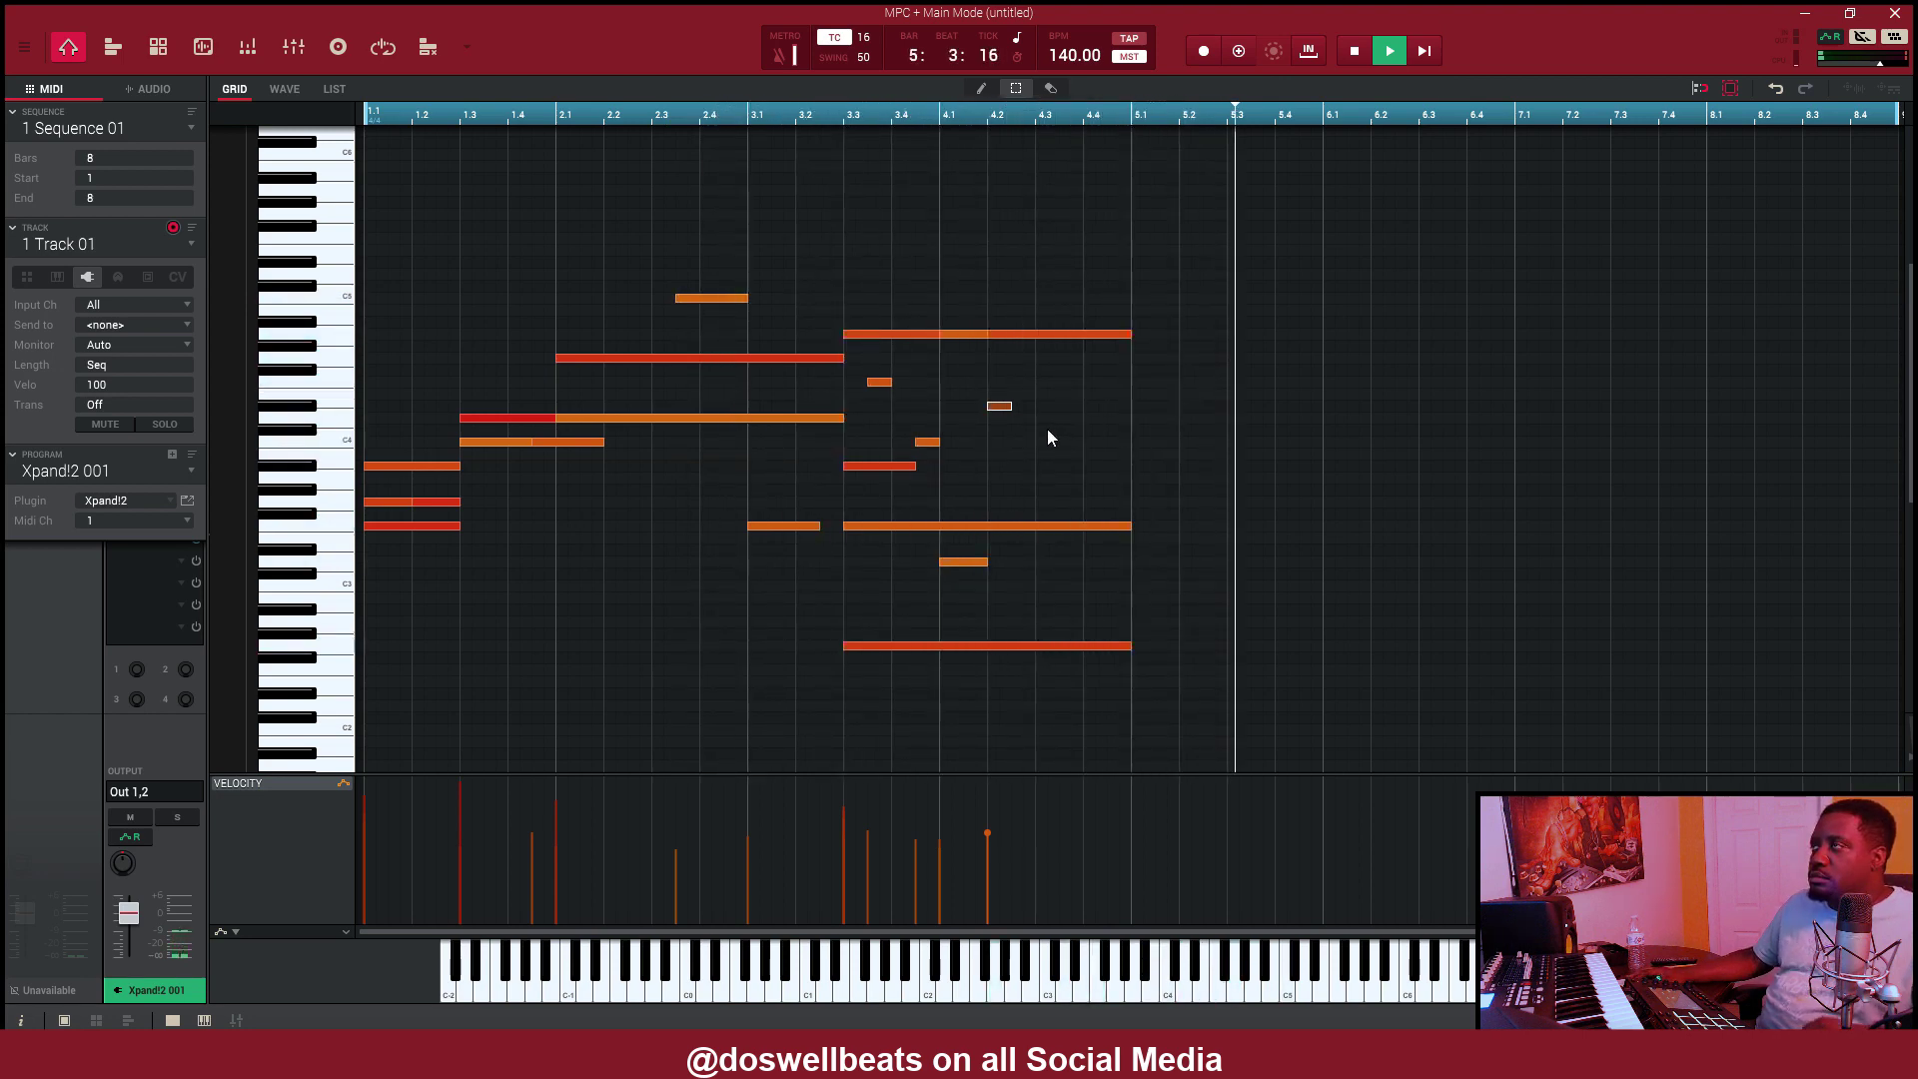
- Duplicate the low short note in bar 4 and place the copy at beat 4.4
click(946, 563)
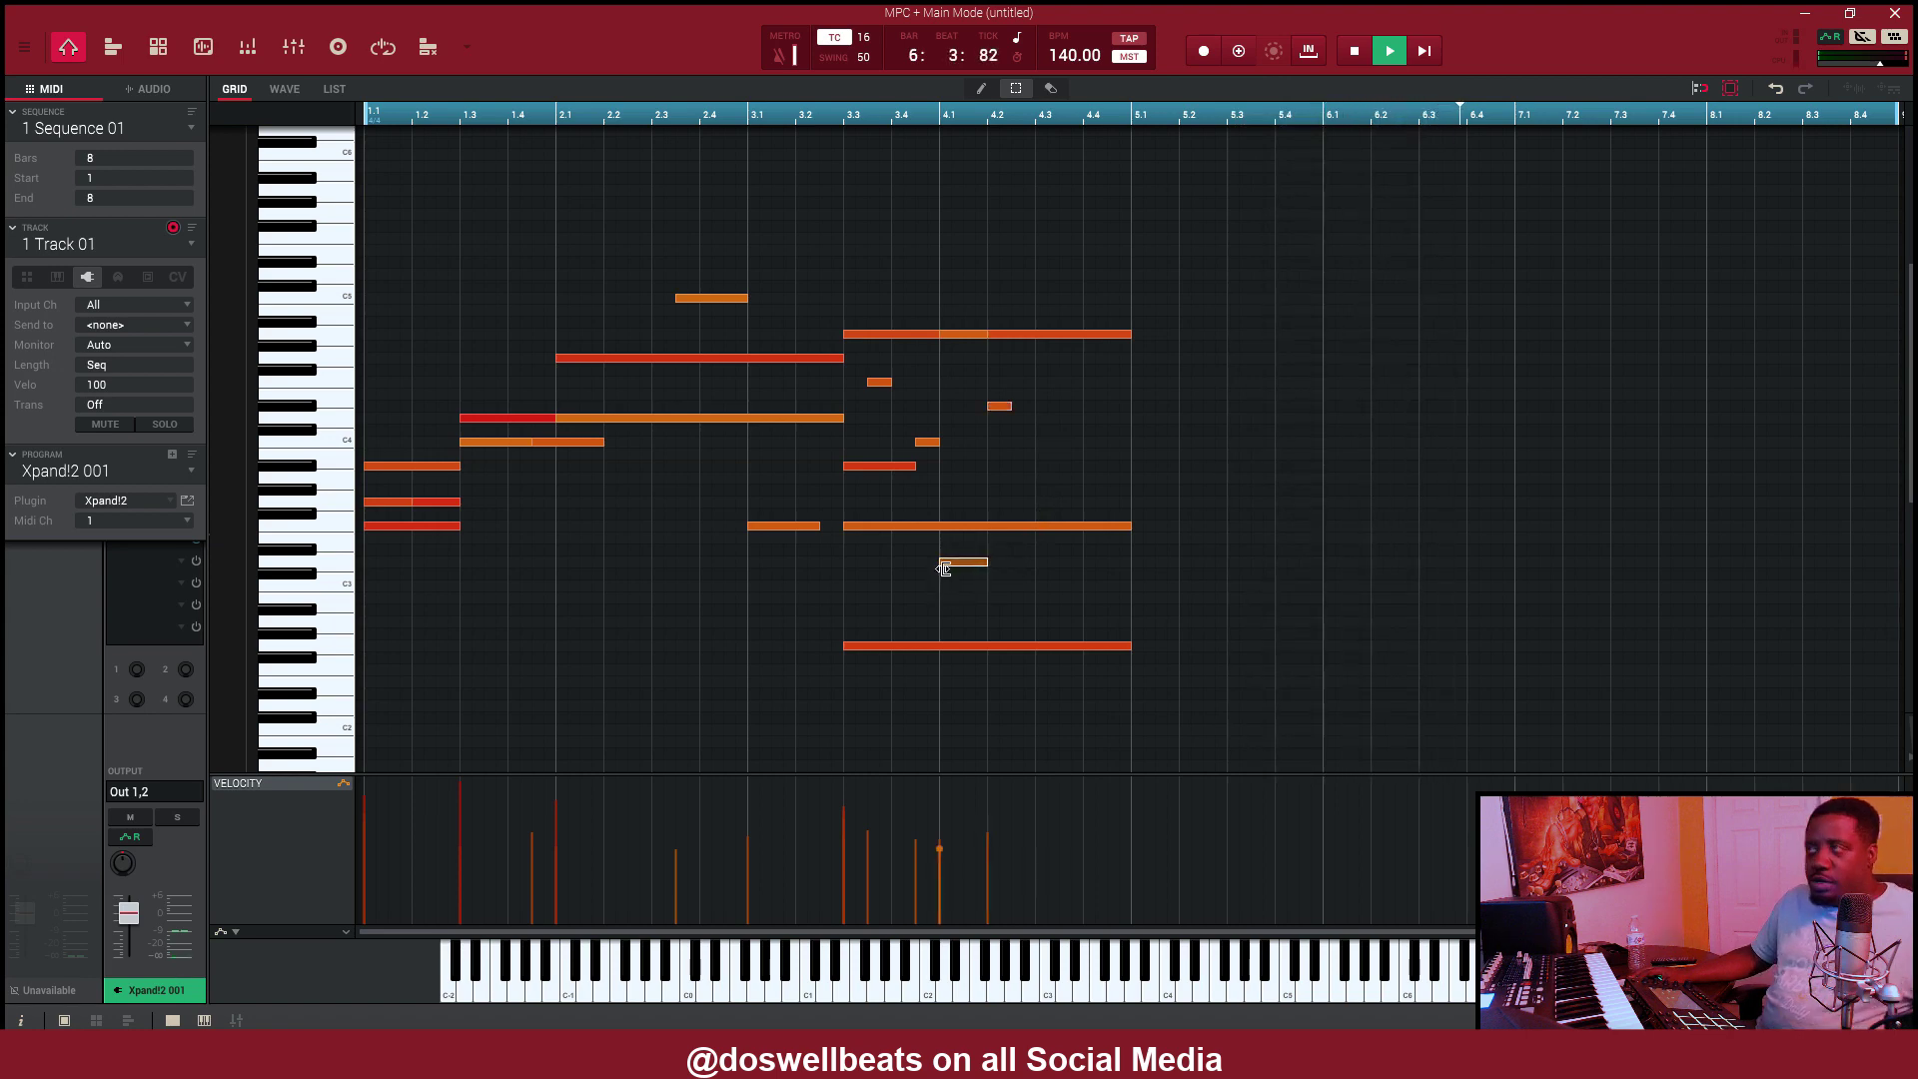
key(ctrl+d)
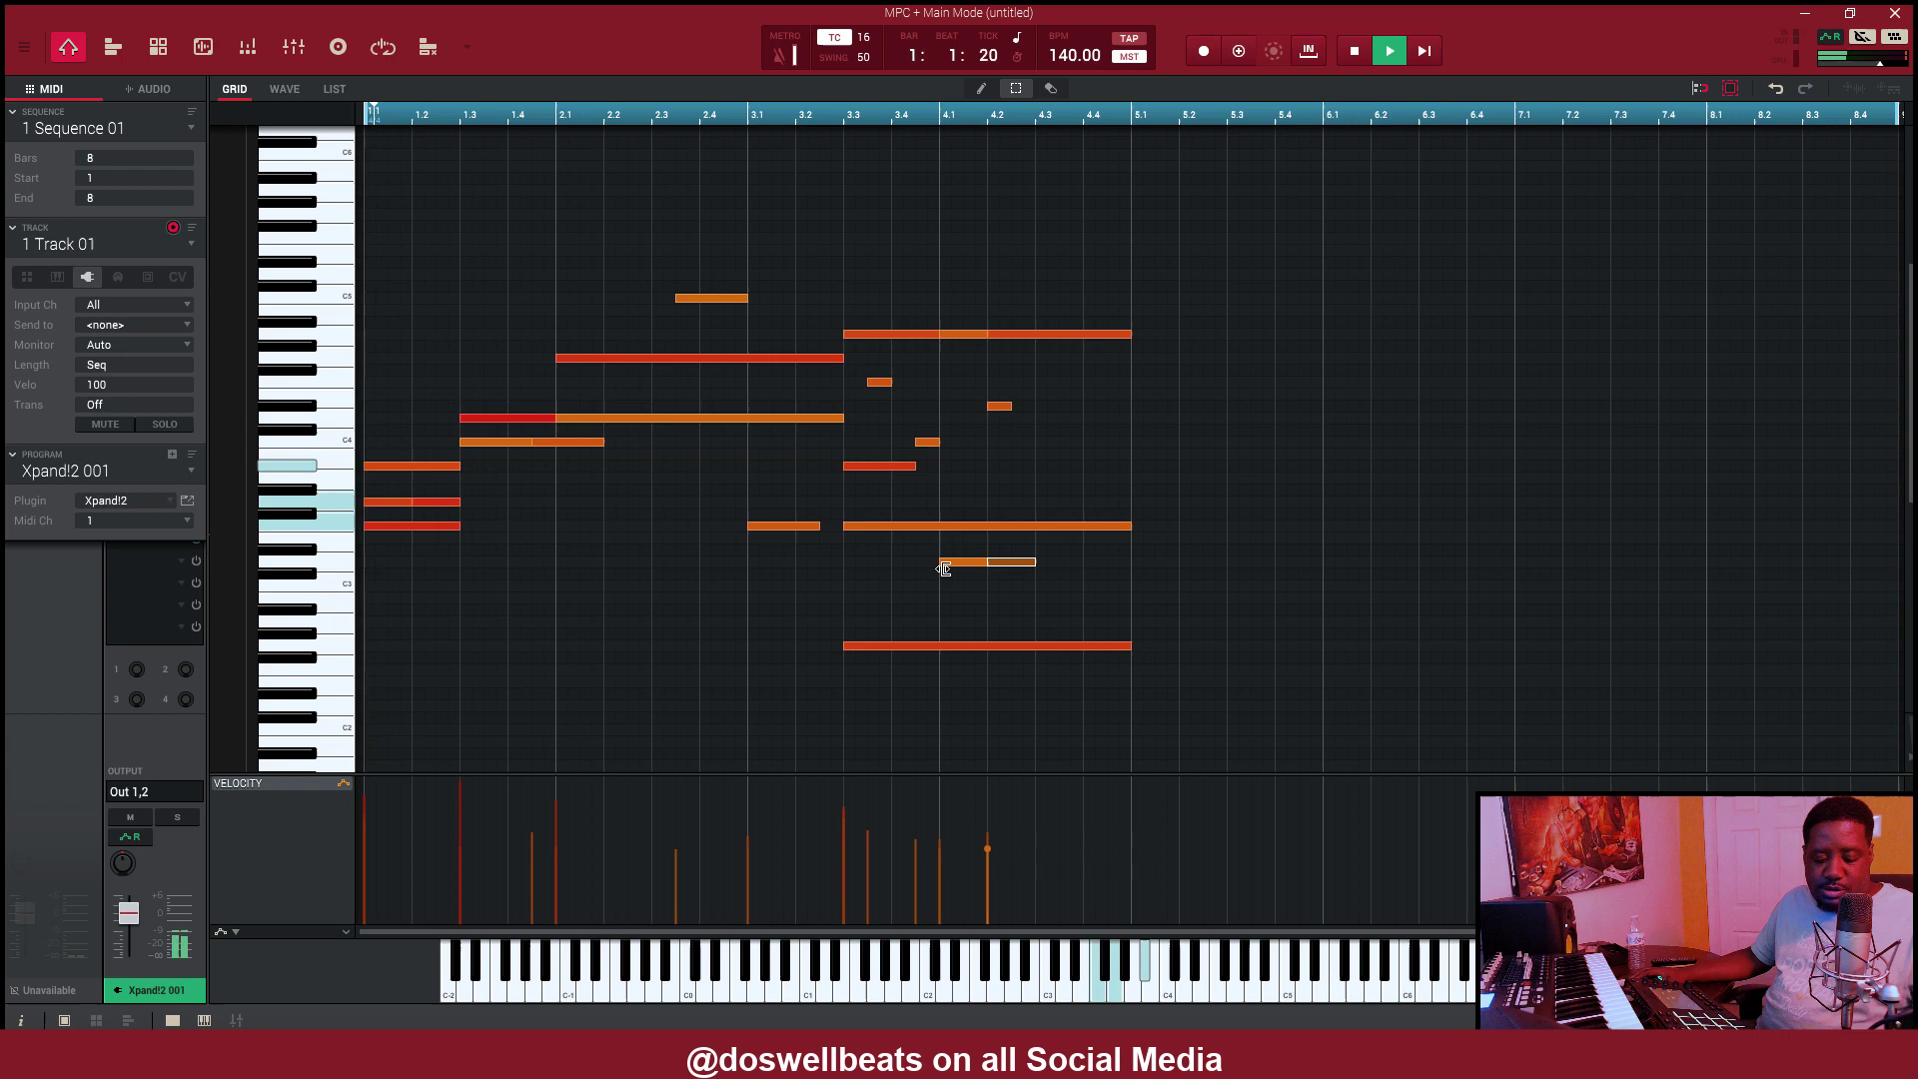
key(Right)
key(Right)
key(Right)
key(Right)
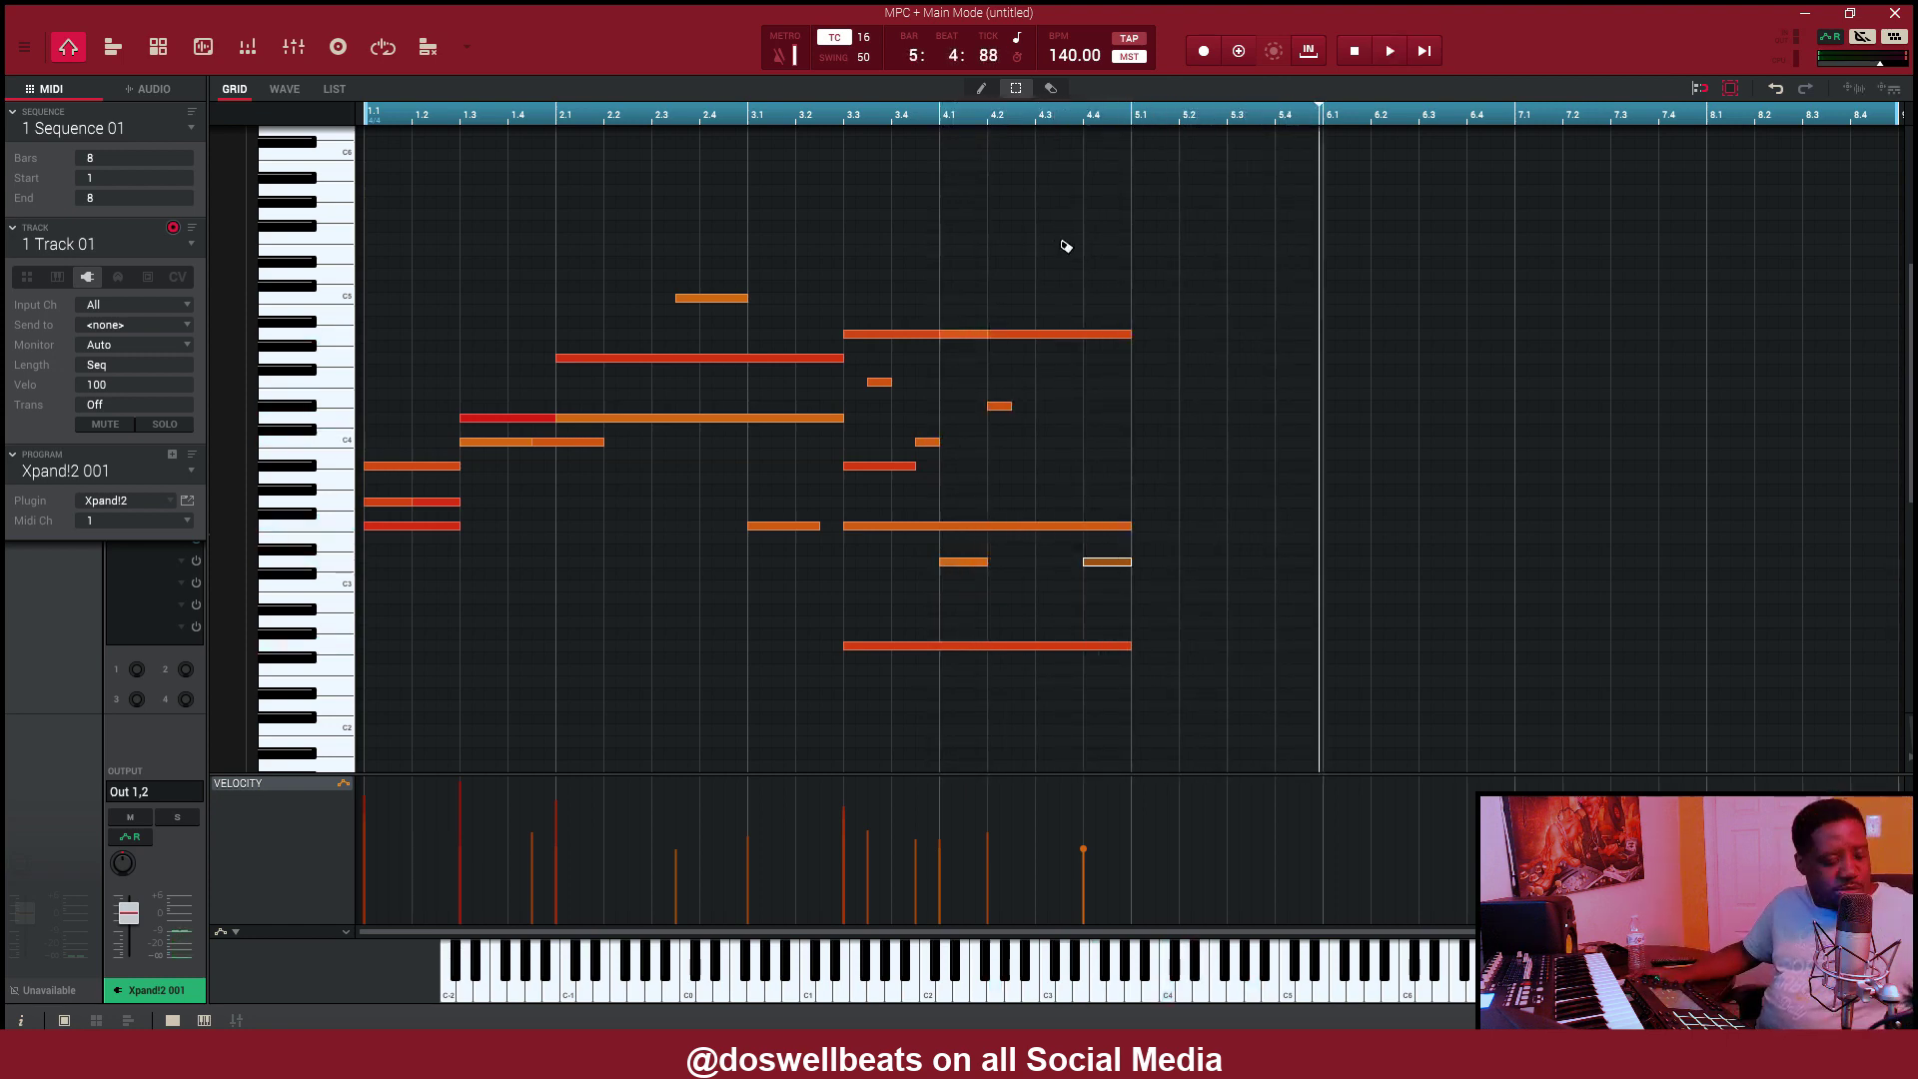
- Copy every note of bars 1–4 into bars 5–8 and play the eight bars from the beginning
key(e)
key(ctrl+a)
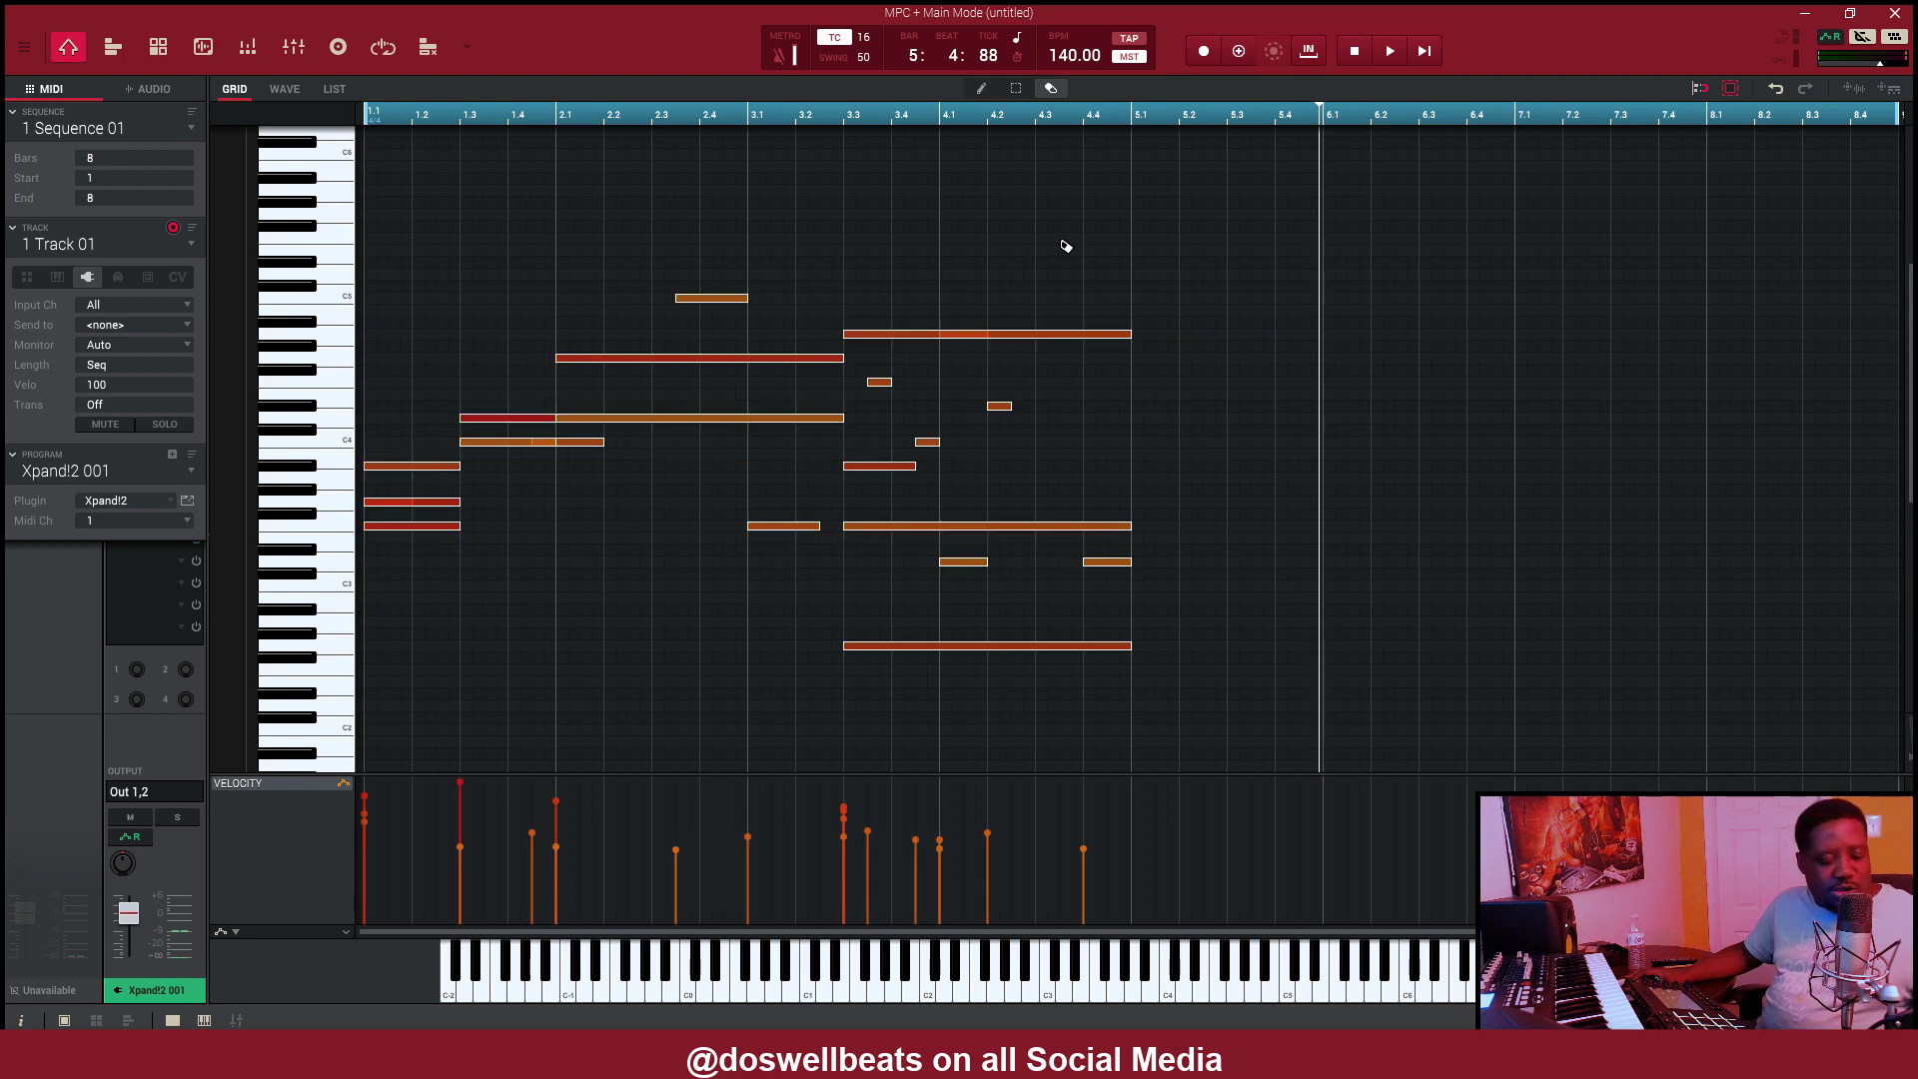
key(ctrl+d)
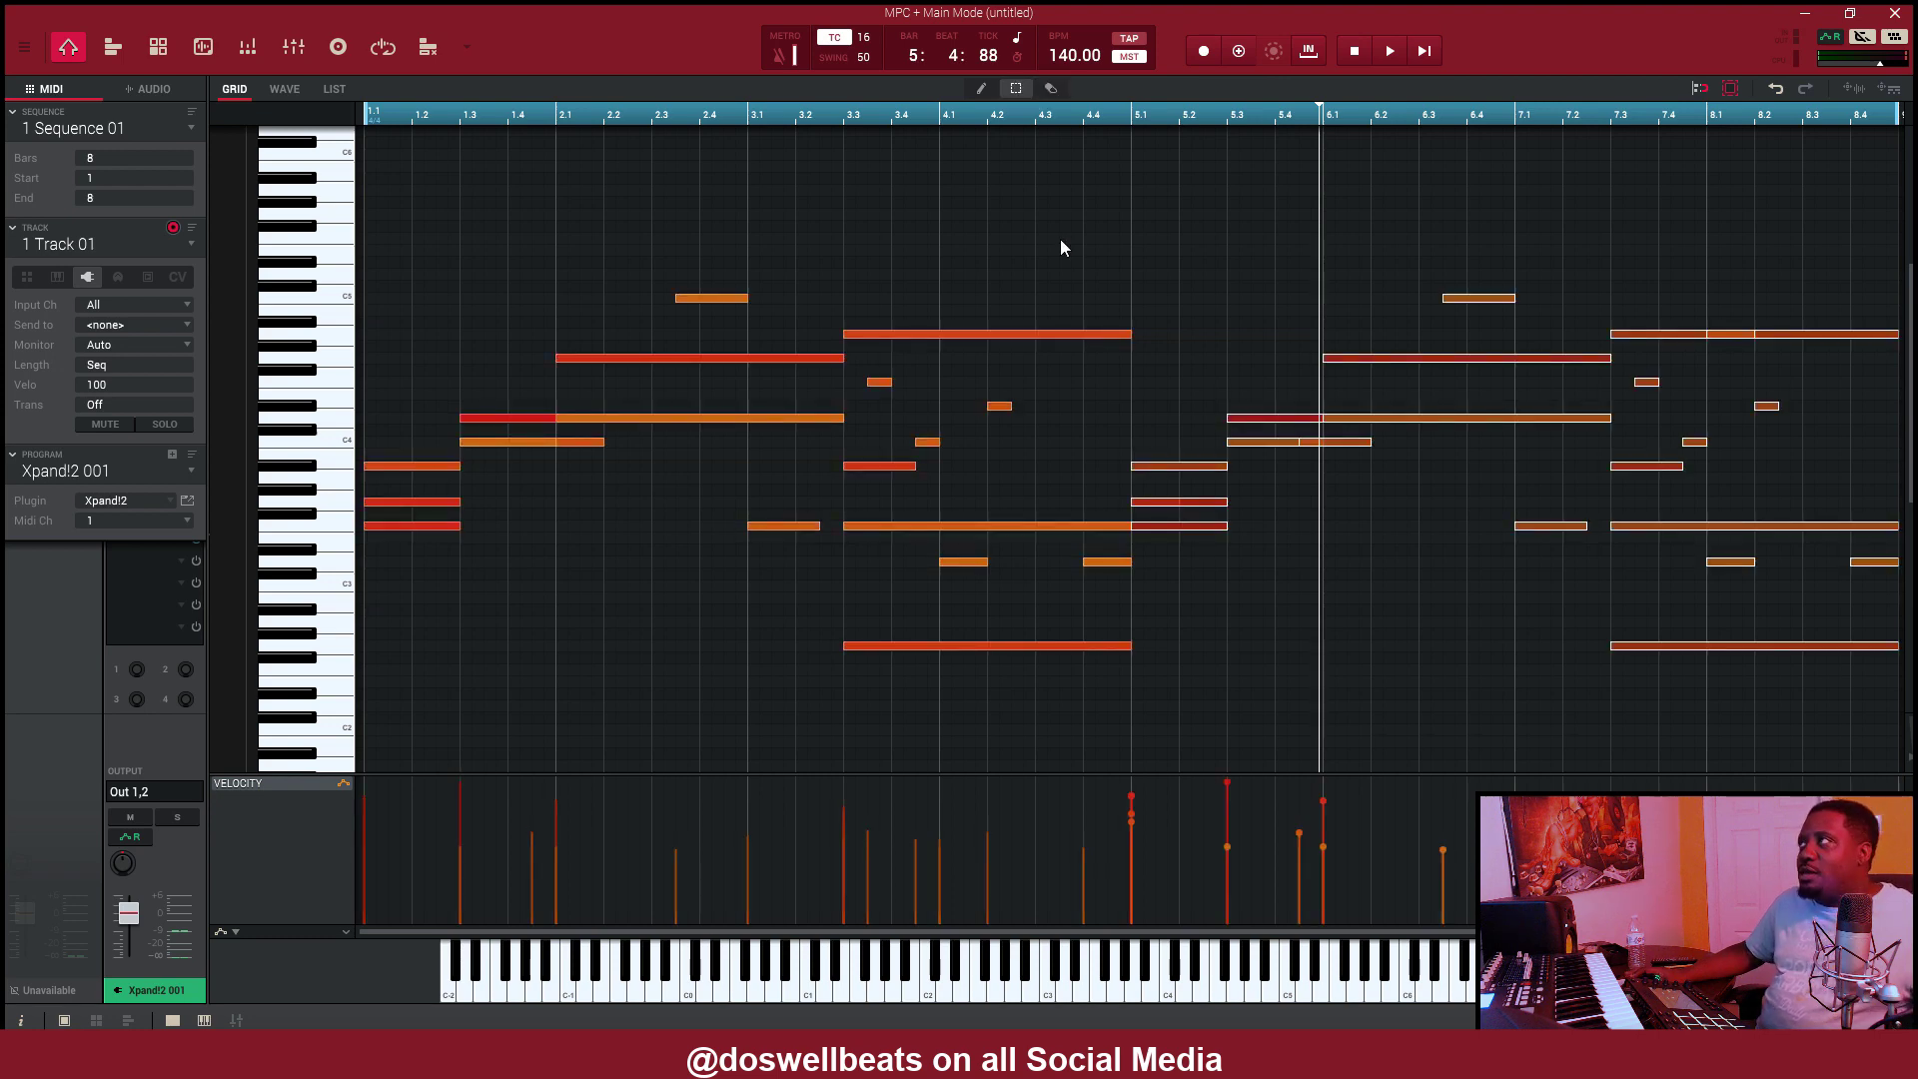
key(space)
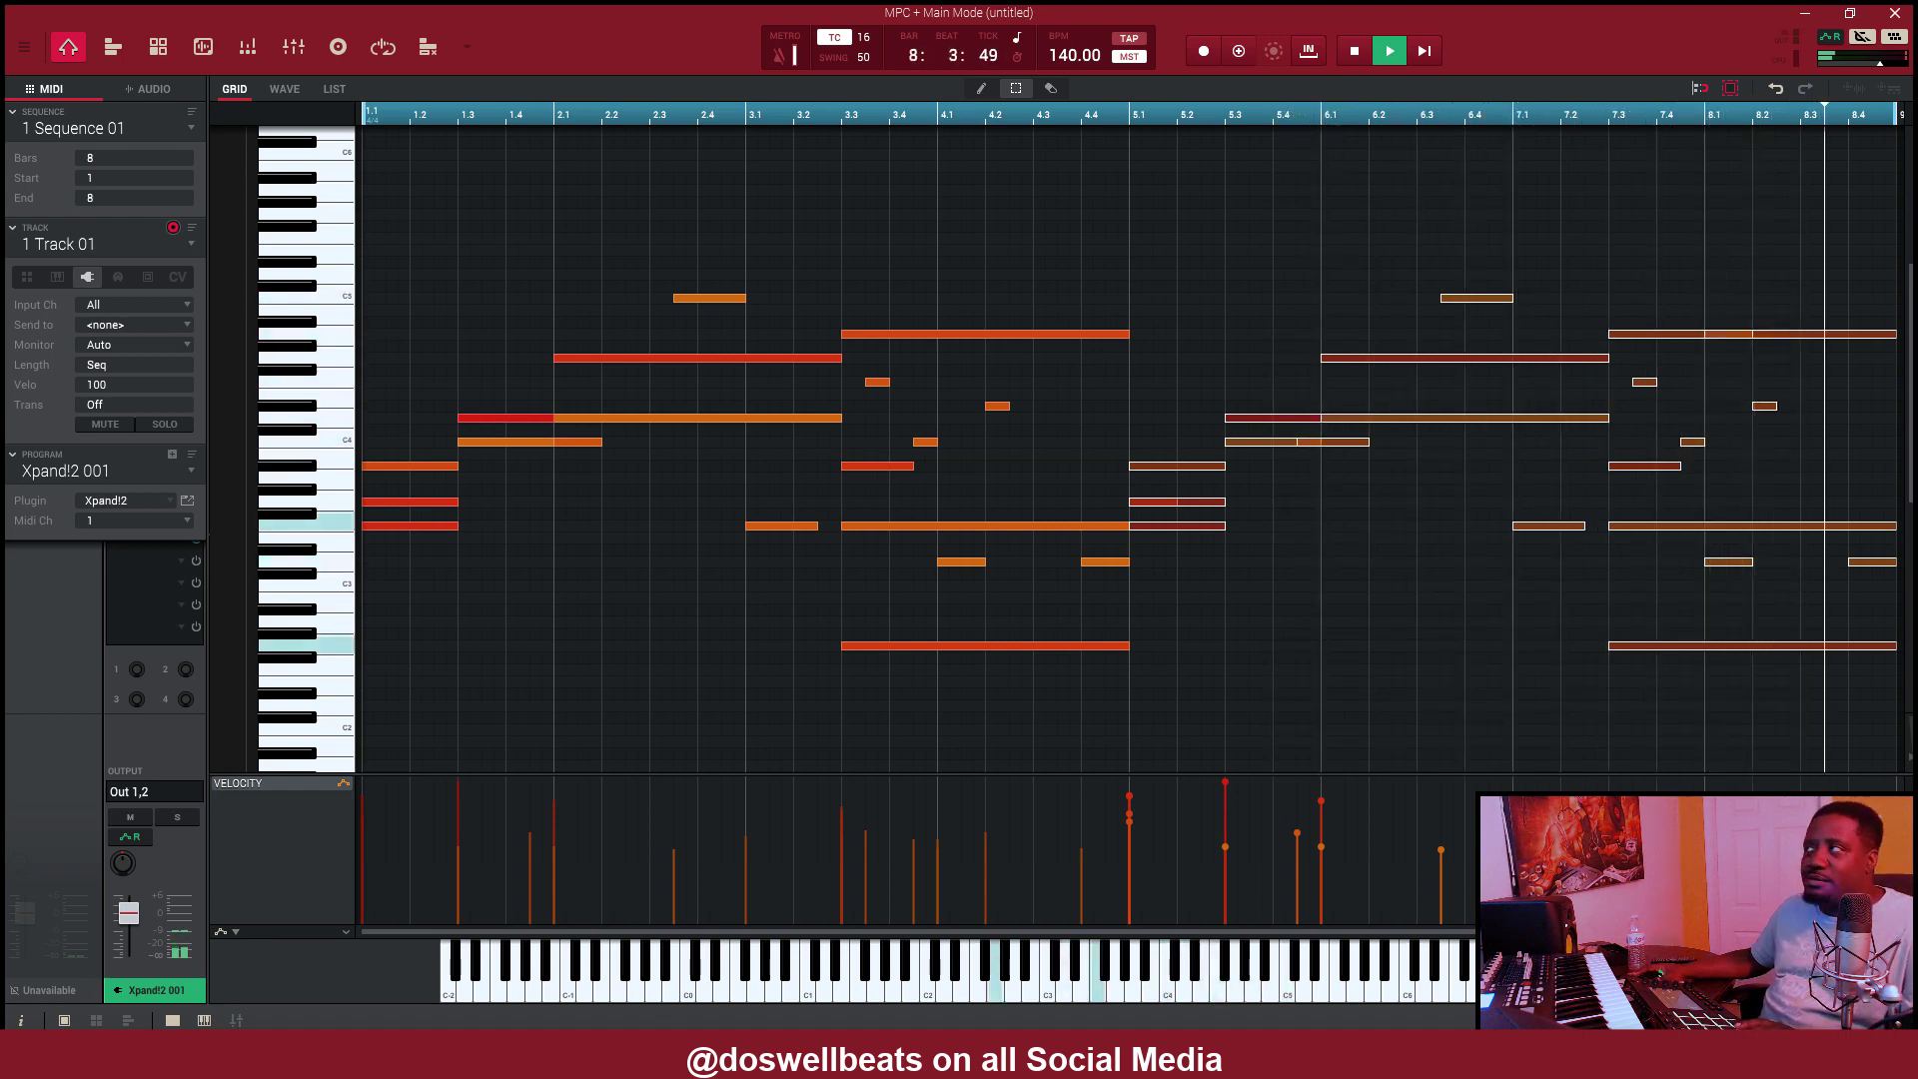
- Raise the long note spanning bars 3–4 up one octave
click(1525, 625)
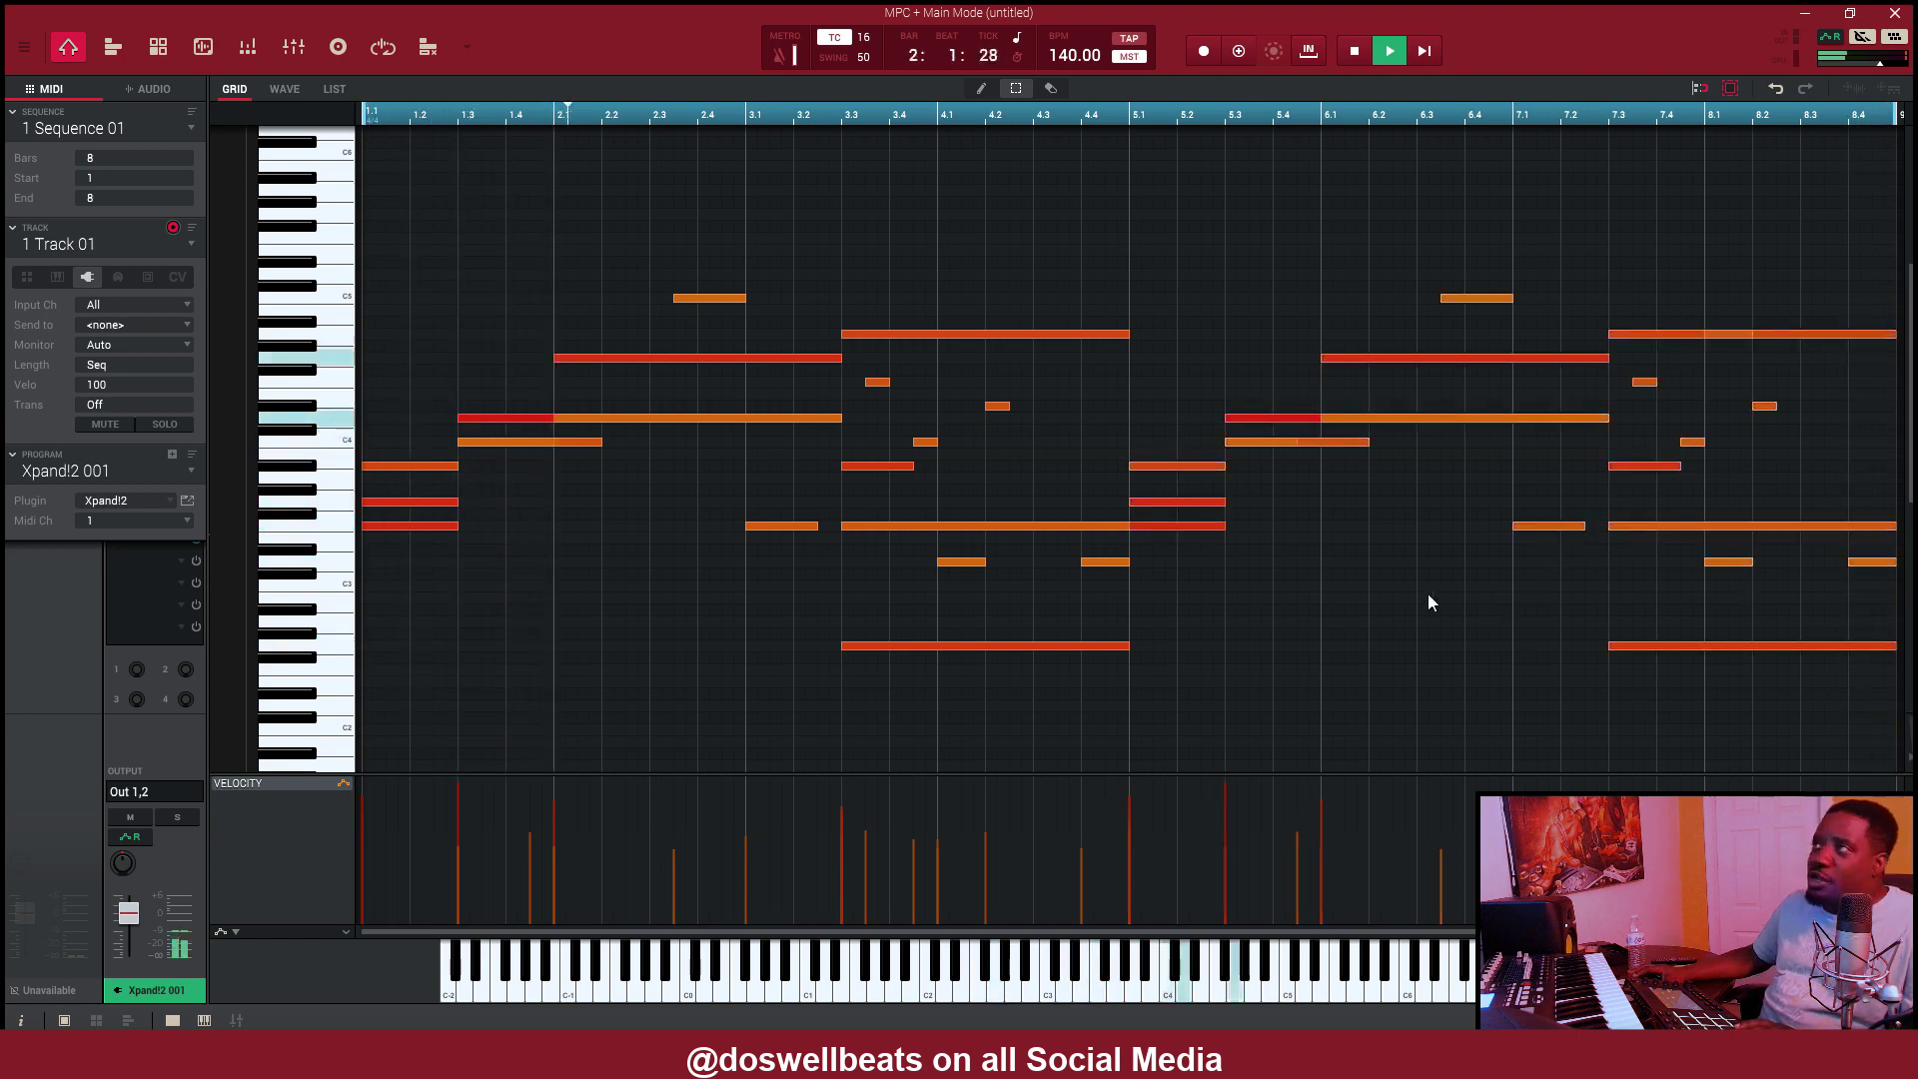
click(1004, 525)
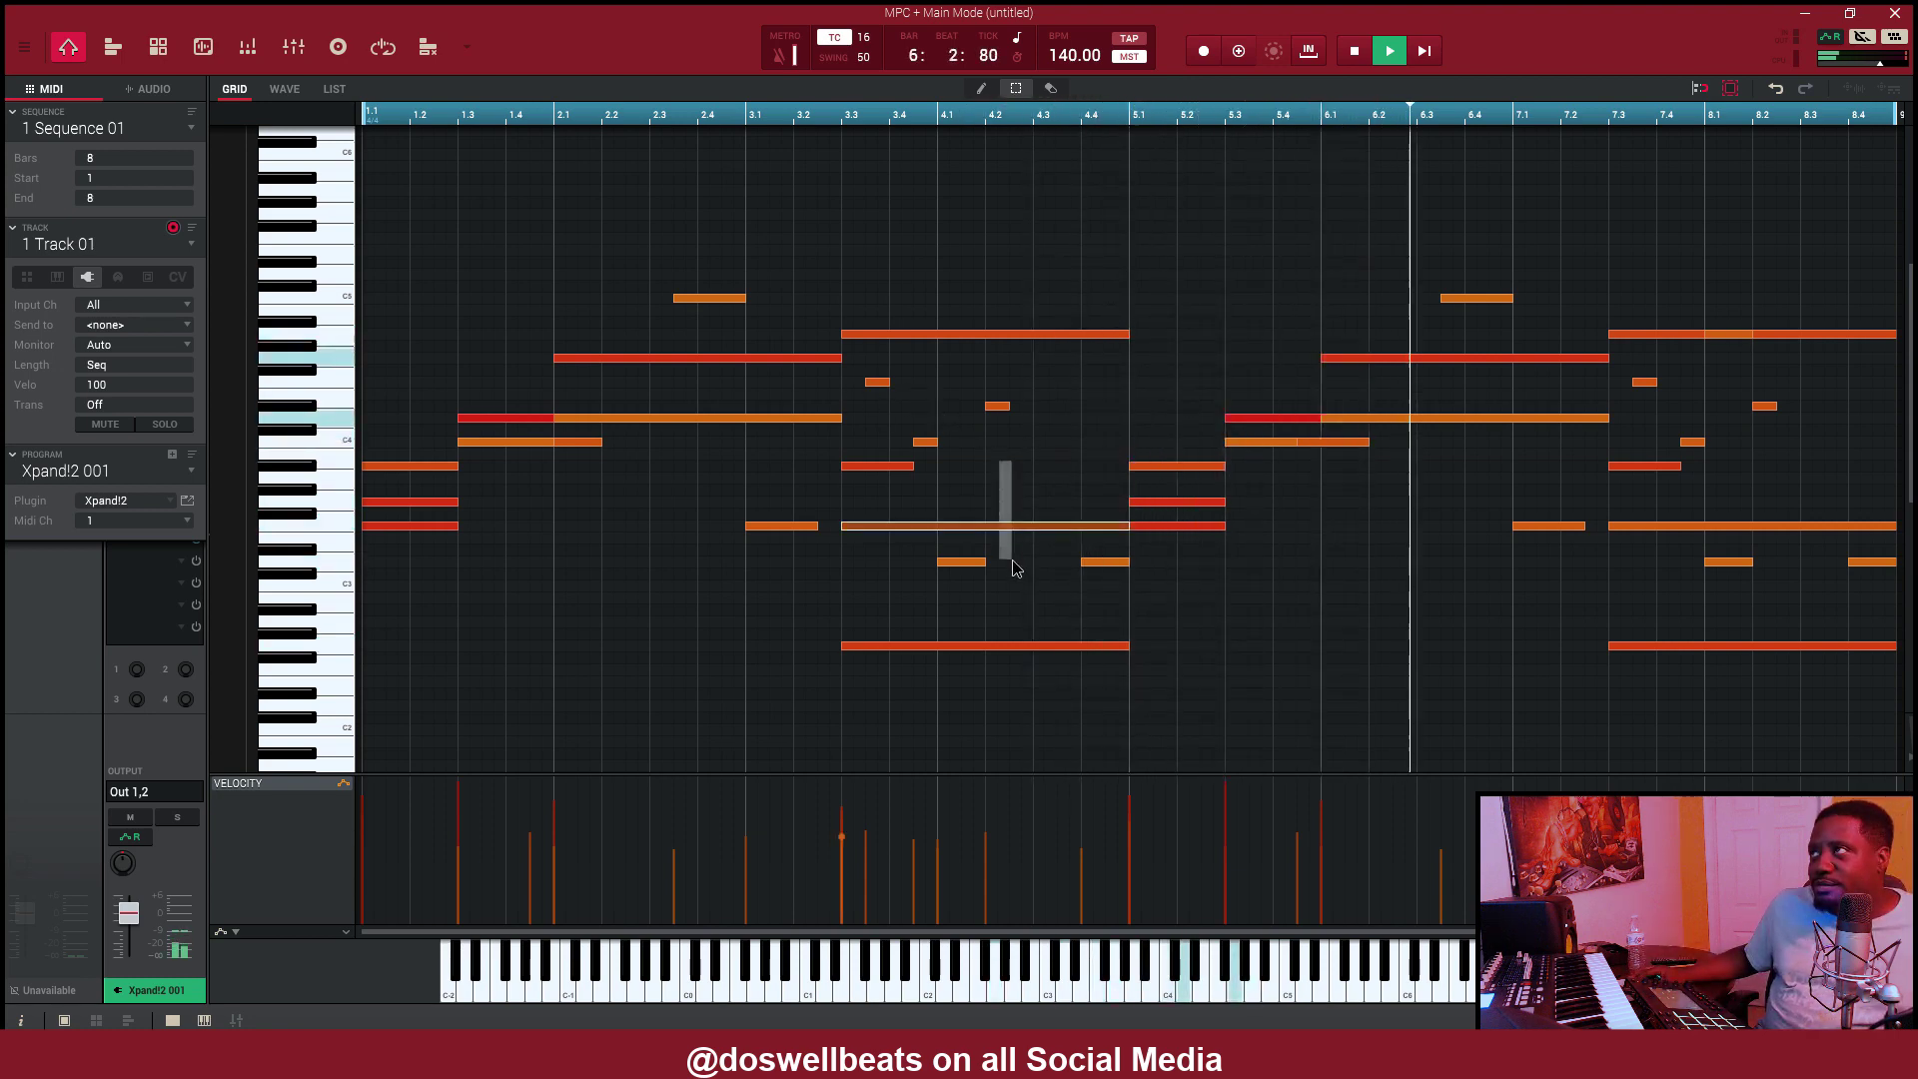
key(shift+Up)
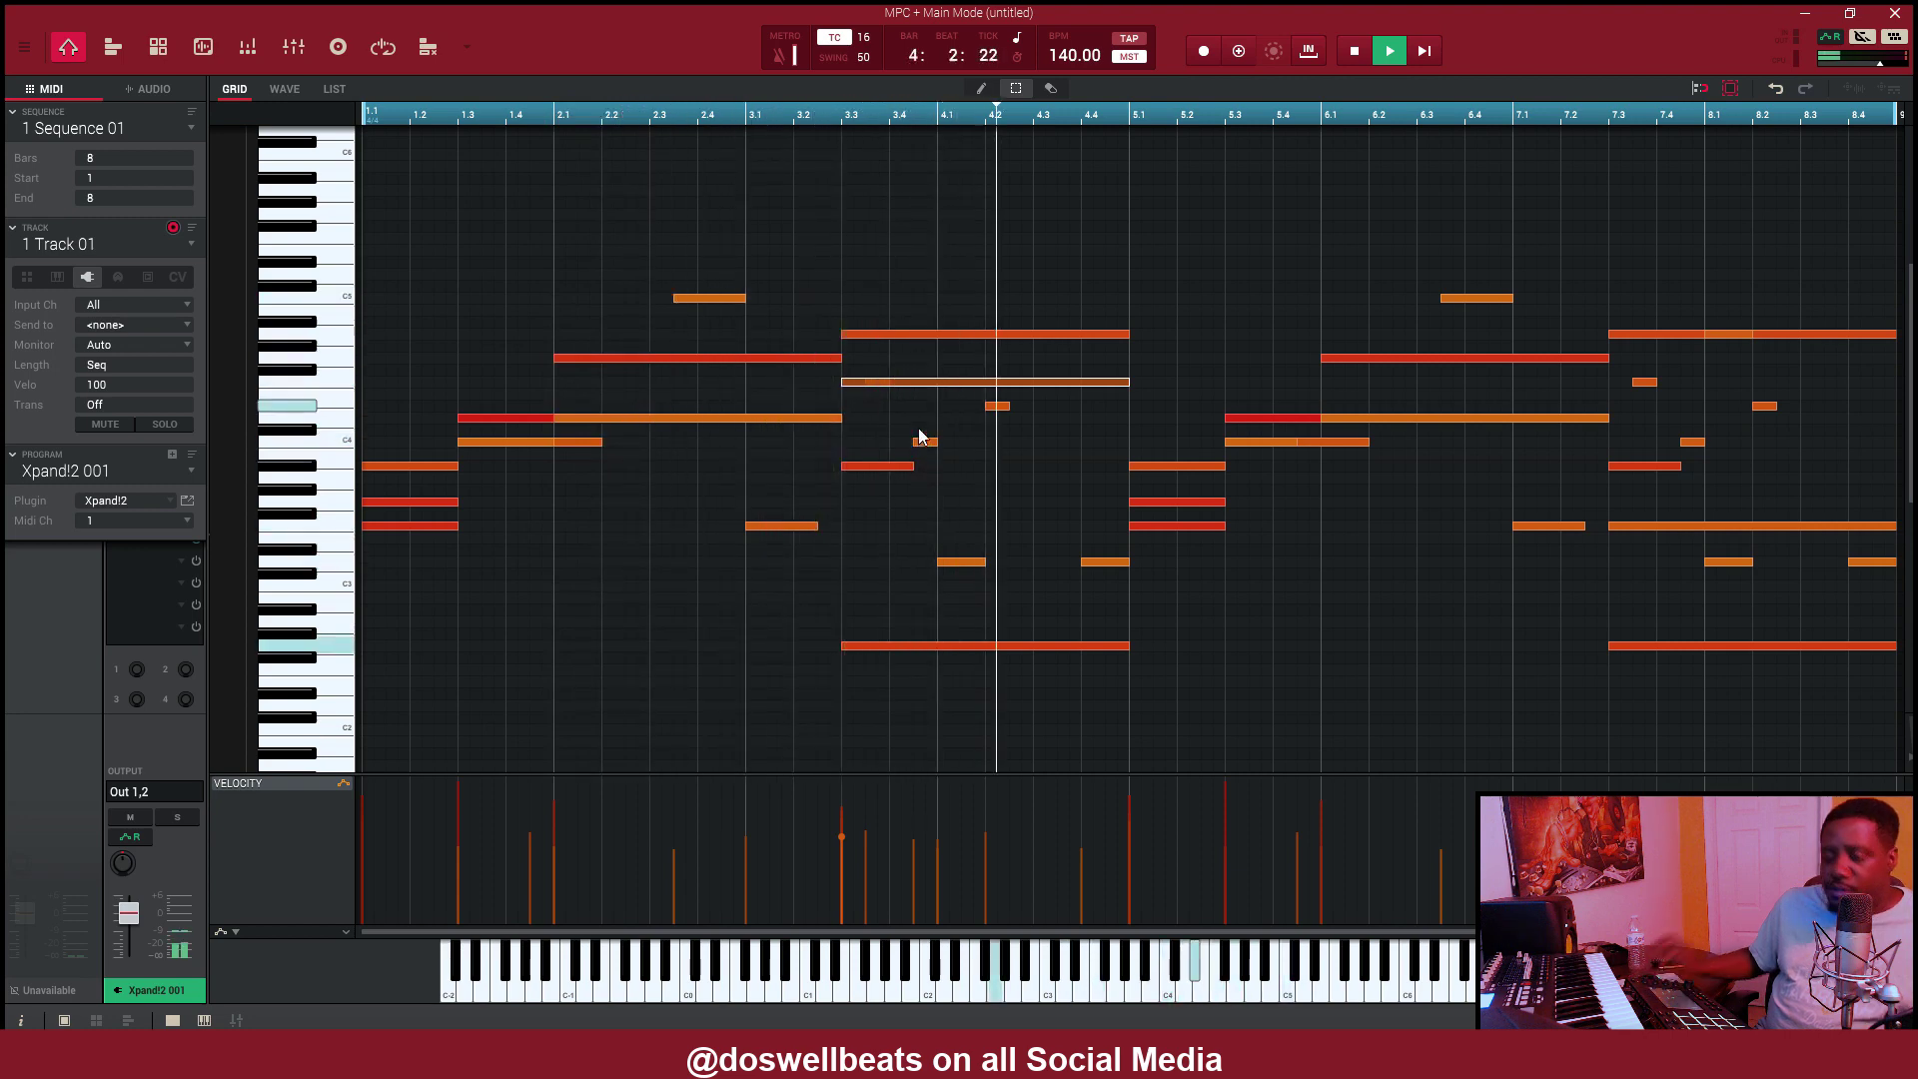
key(shift+Down)
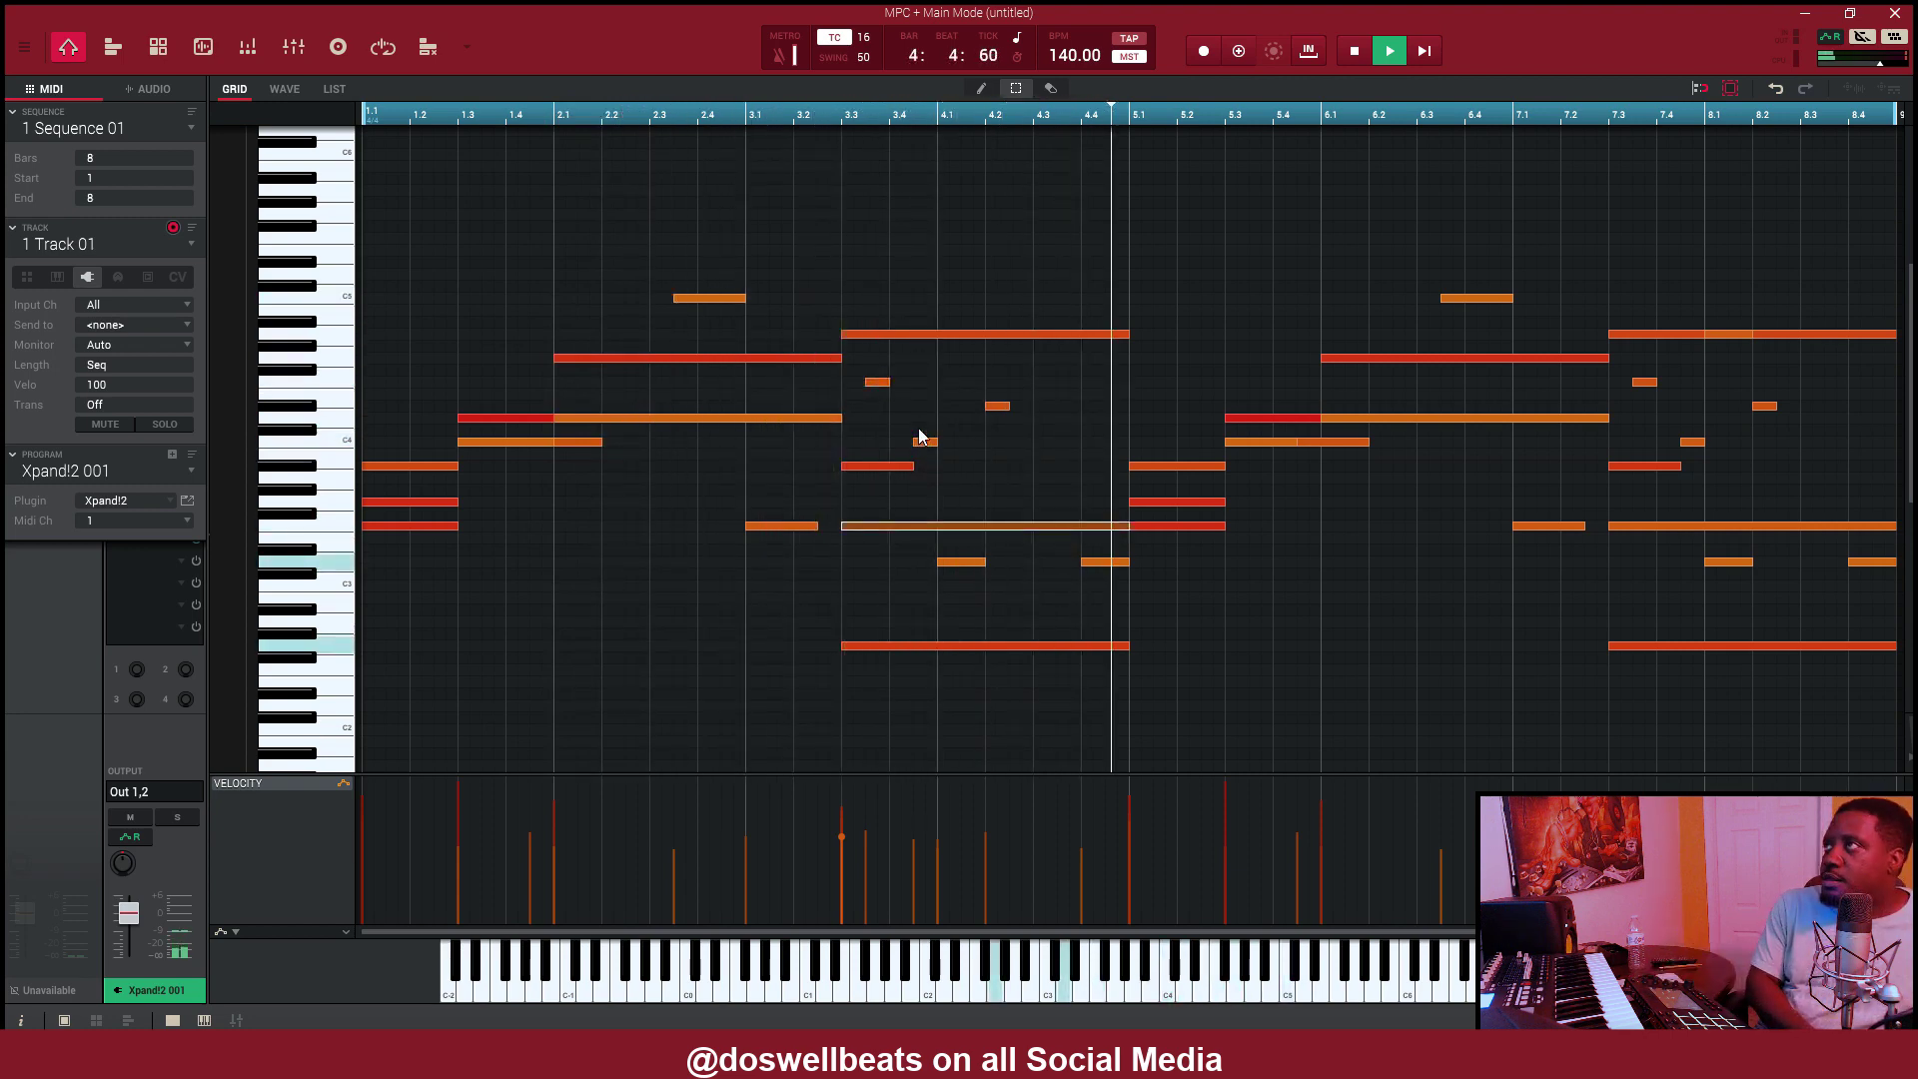
click(877, 381)
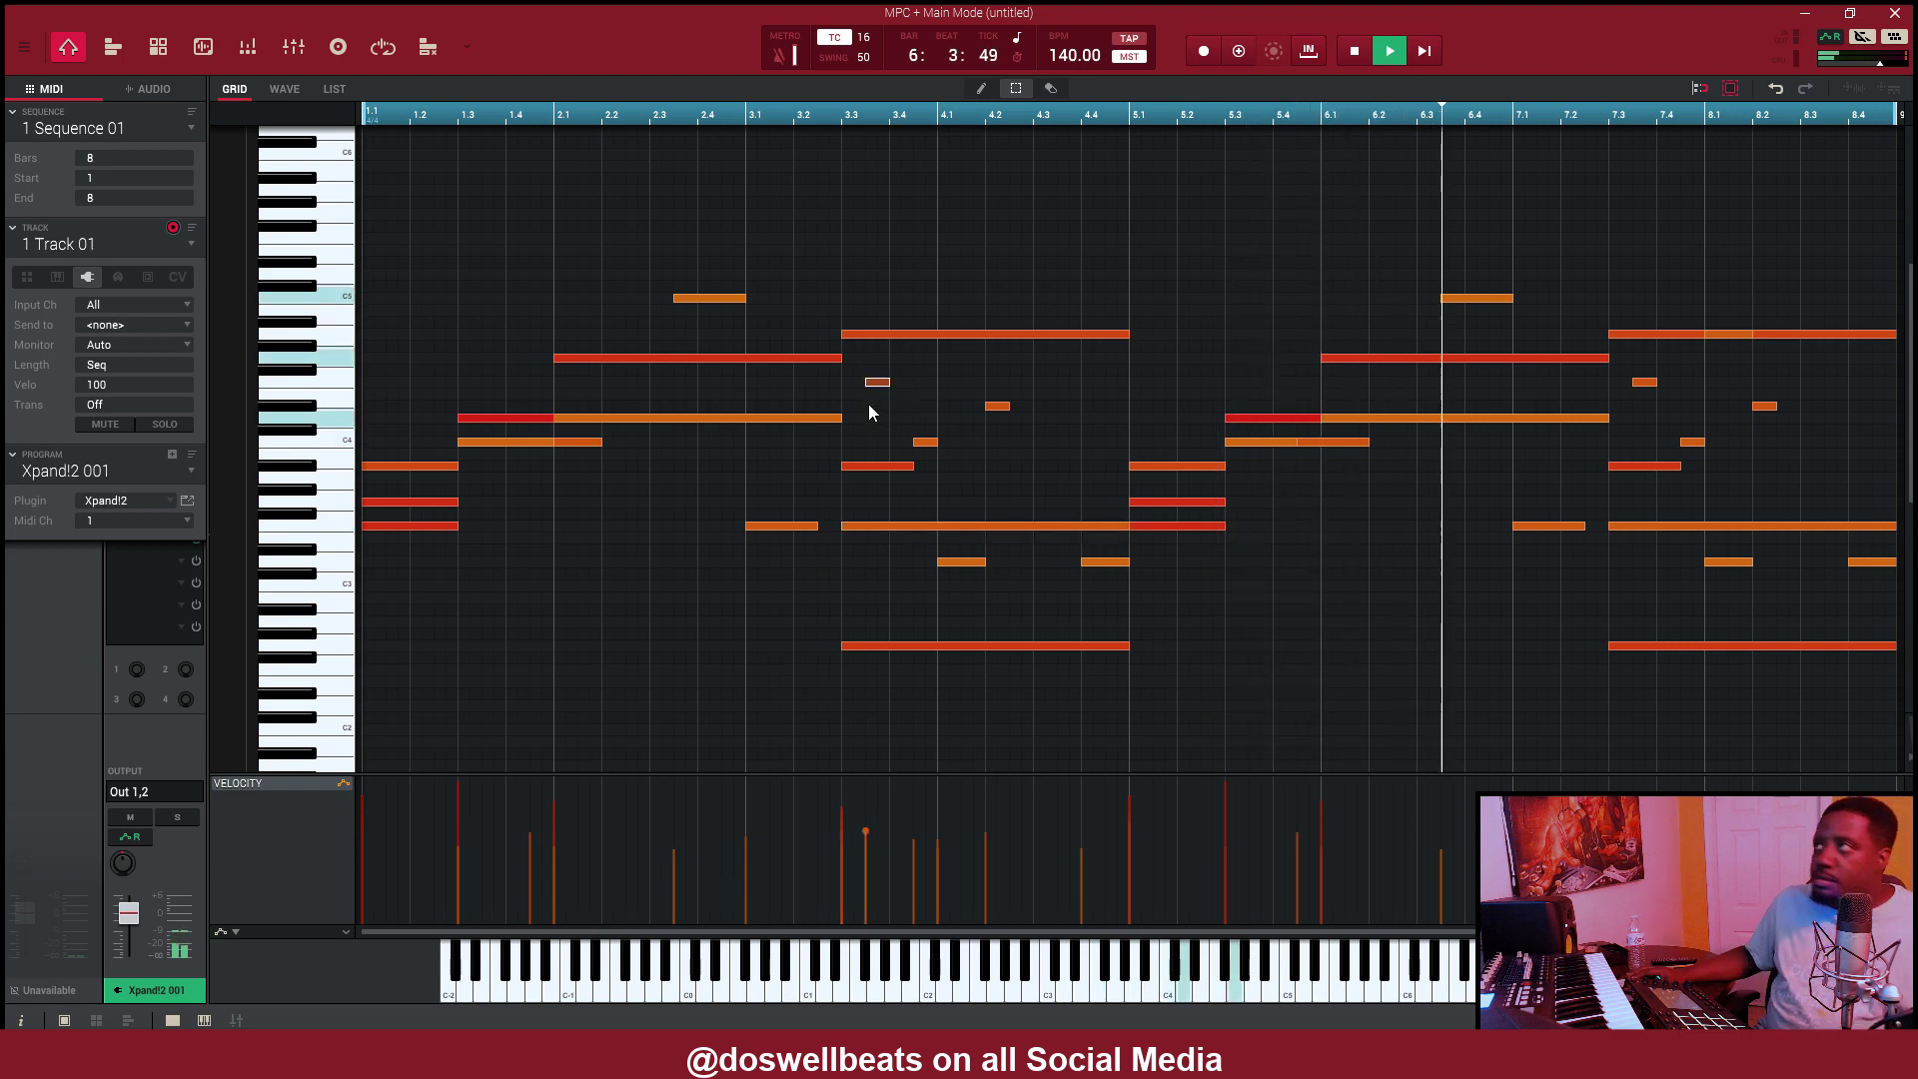
mouse_move(878, 381)
mouse_down()
mouse_move(929, 515)
mouse_move(883, 543)
mouse_up()
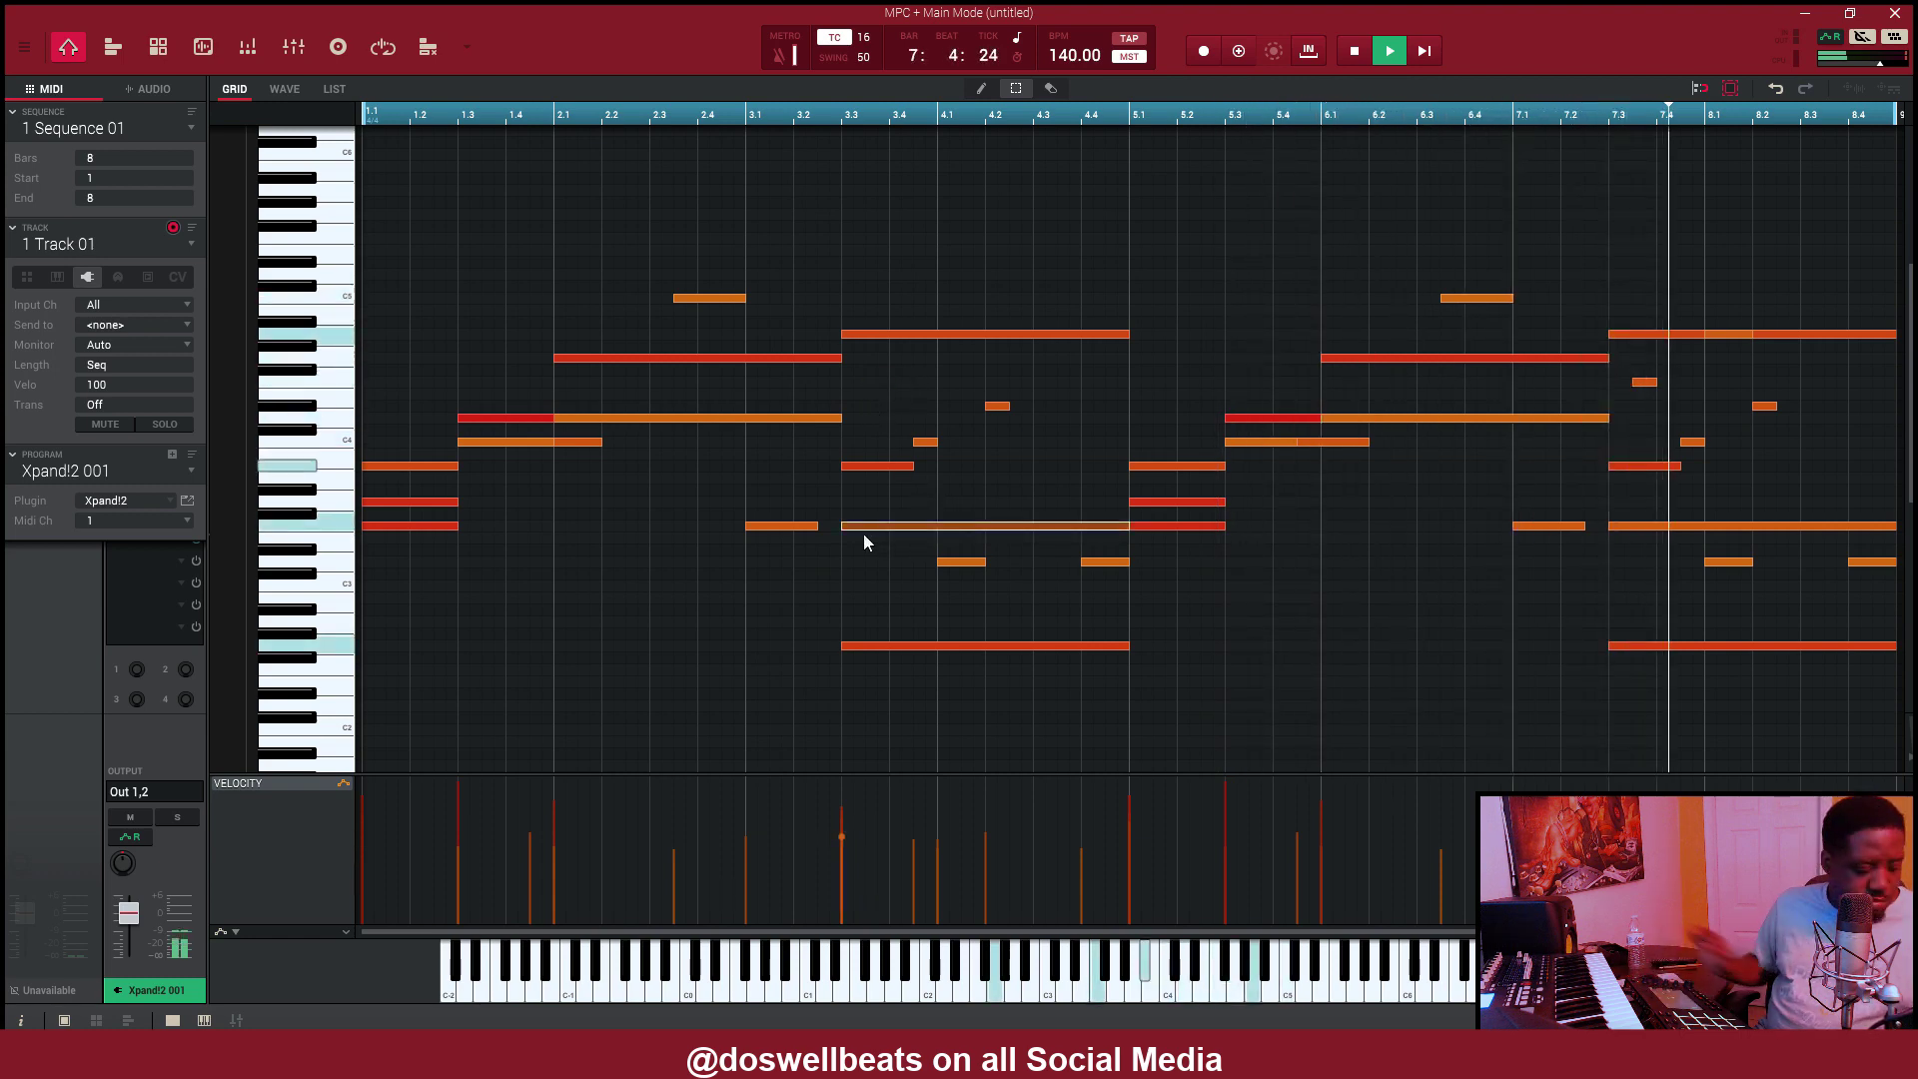
key(shift+Up)
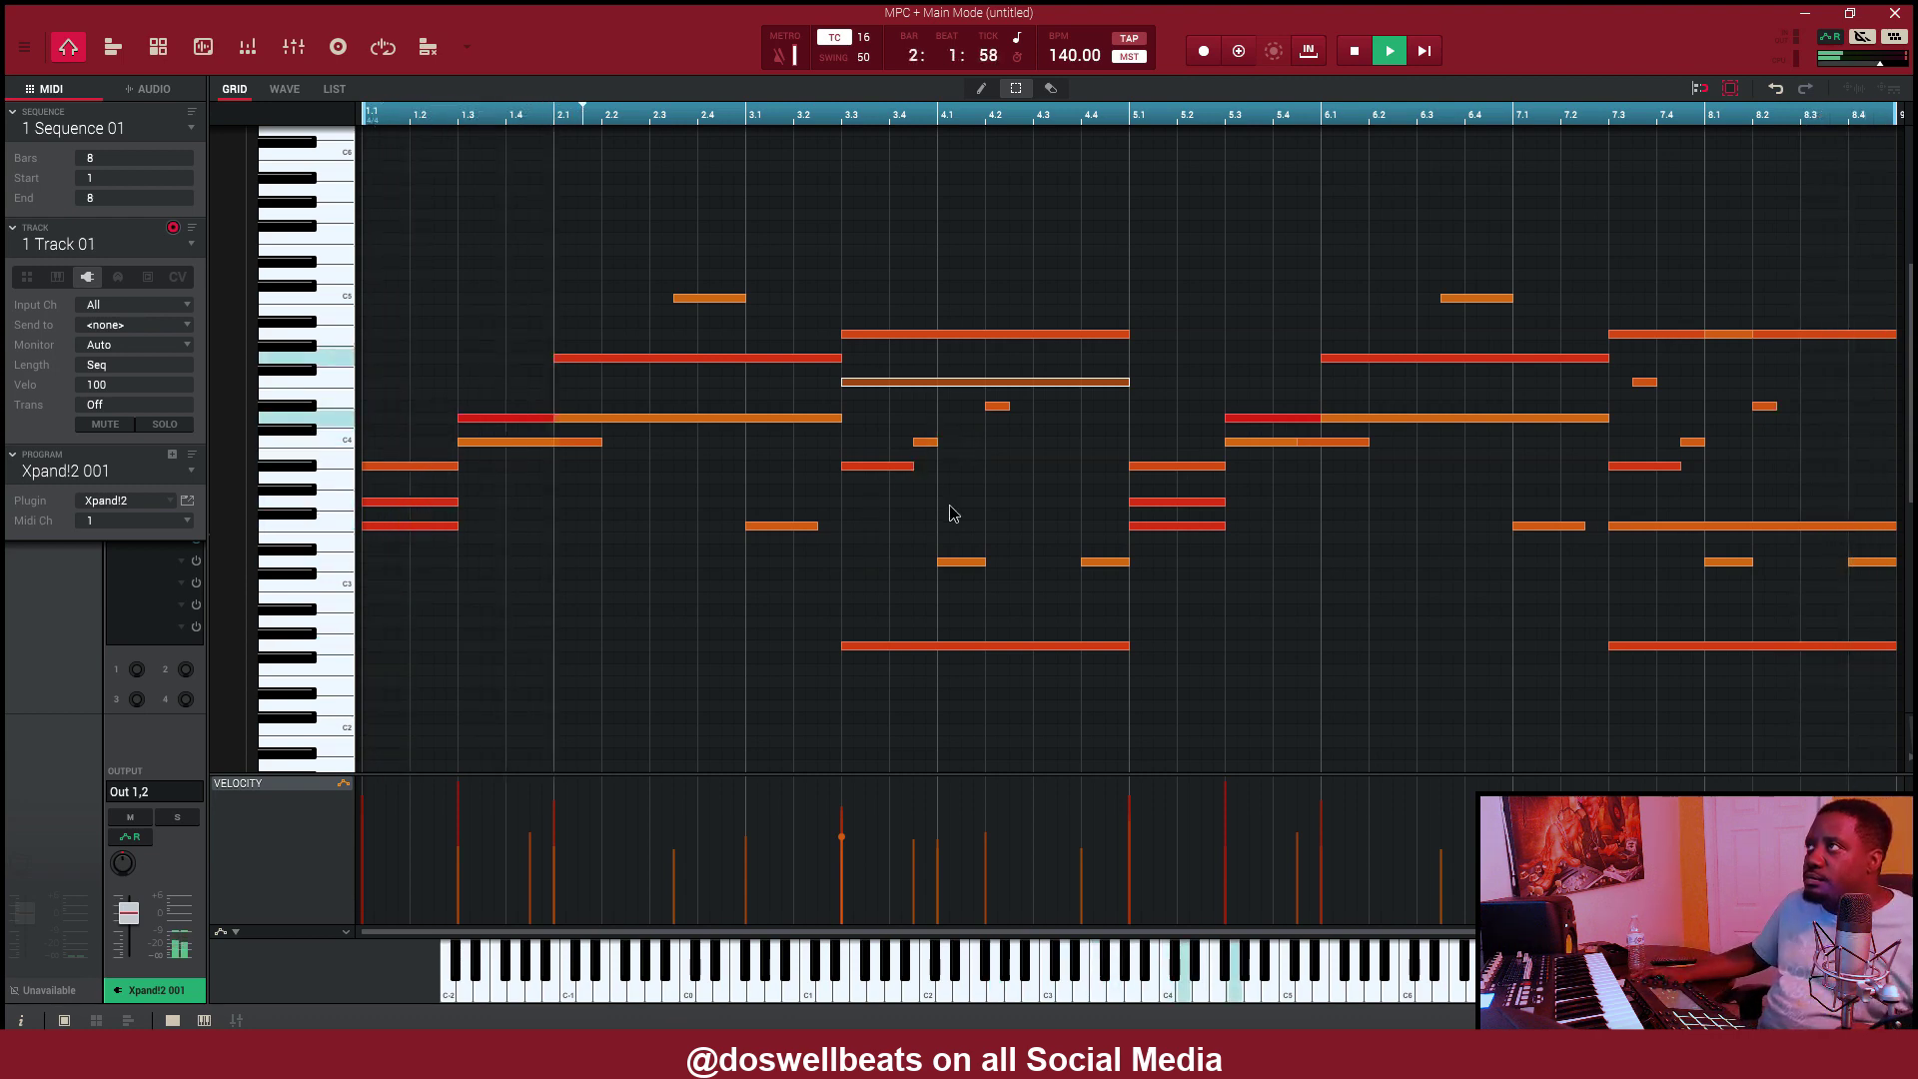
- Delete the two short notes in bar 4 and remove the stray C4-row note
drag(967, 429, 925, 577)
key(Delete)
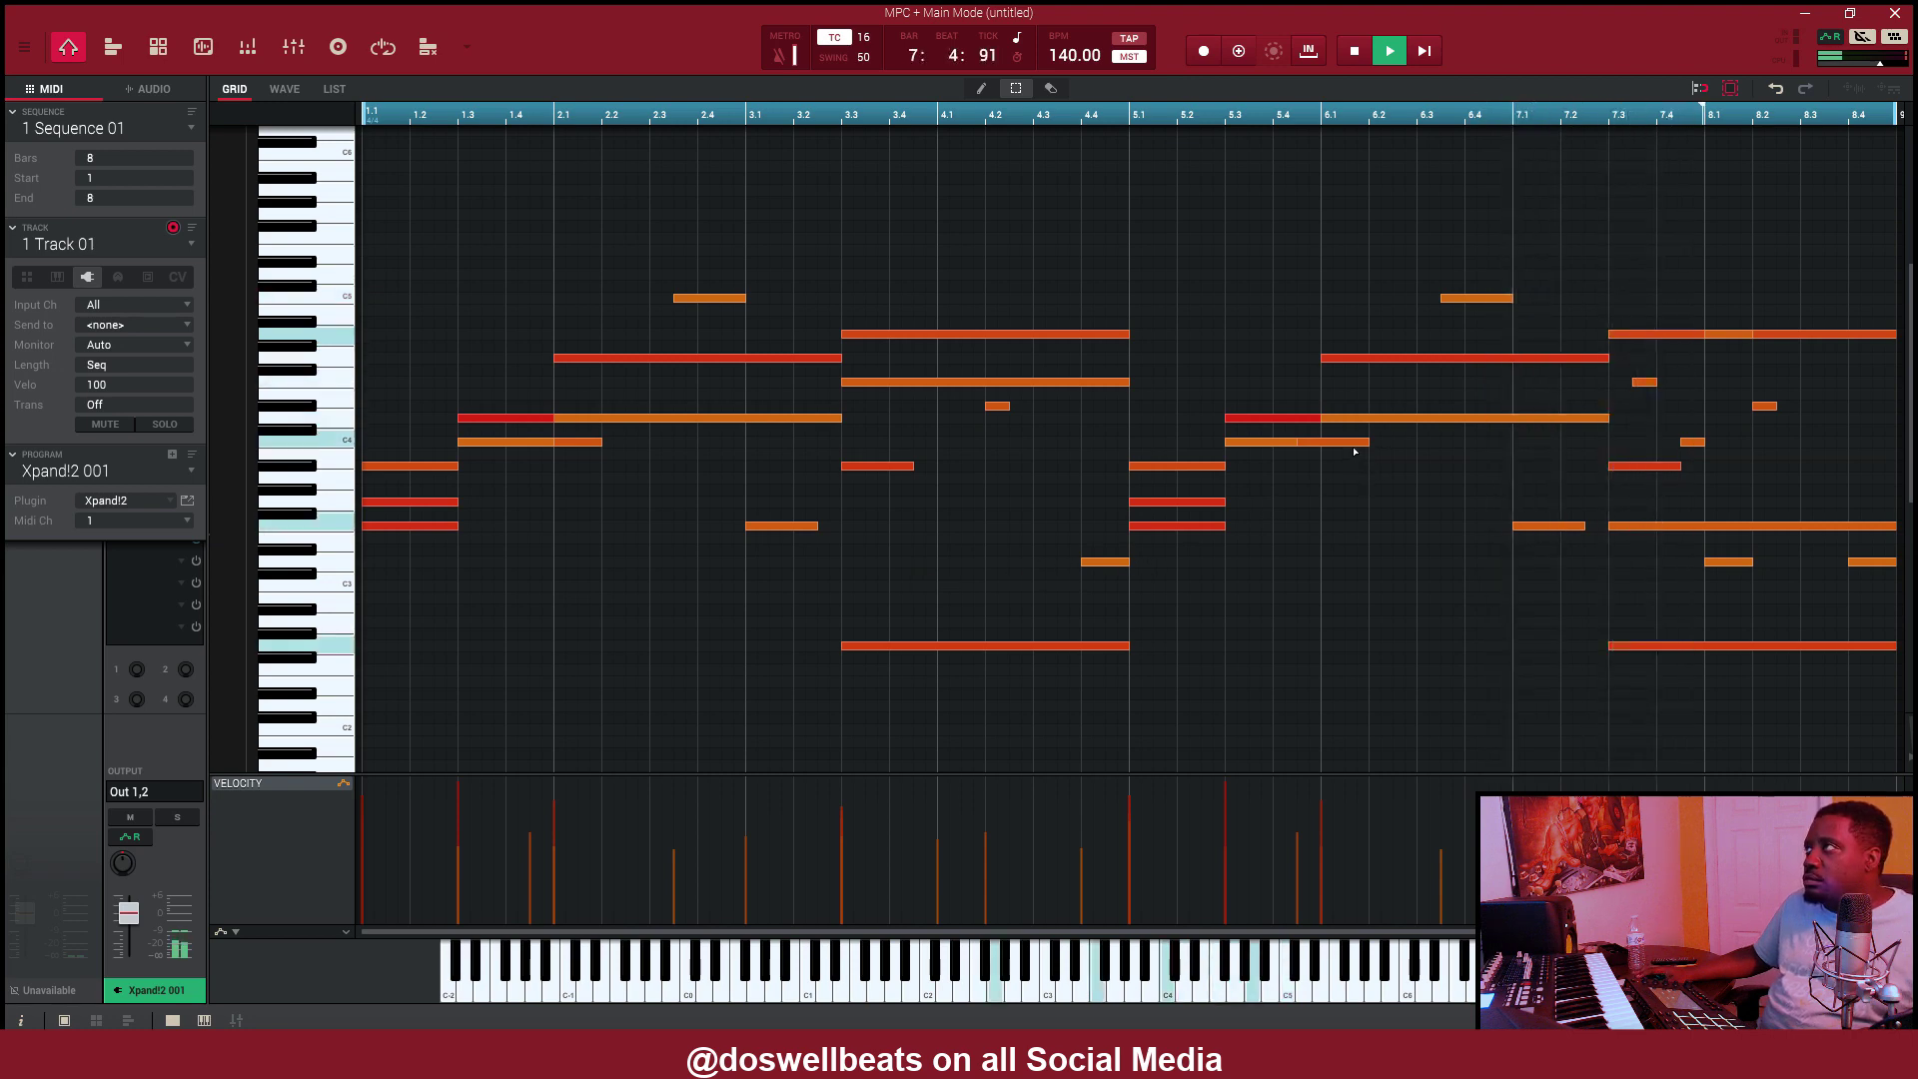
key(ctrl+z)
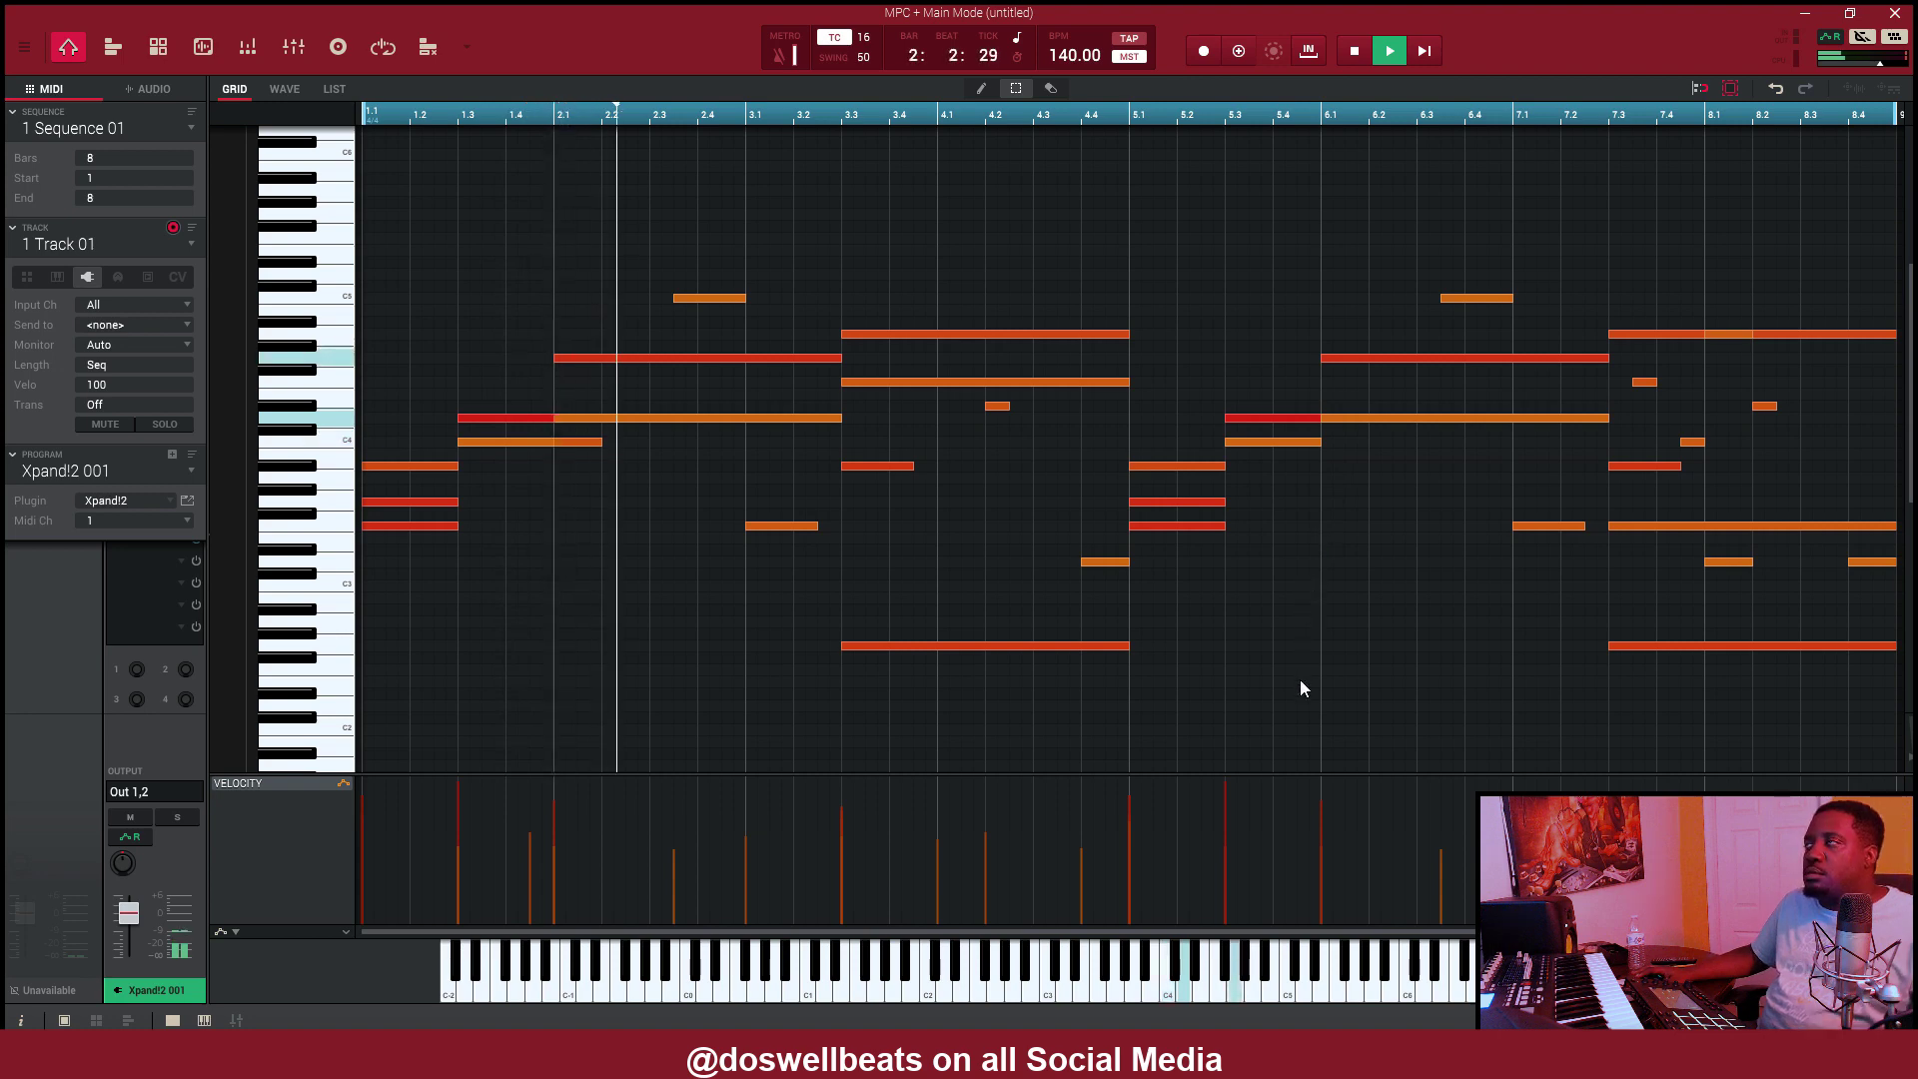
- Move the bar 5.3 note down from C4 to C3 and the bar 5.1 note up an octave
click(1317, 441)
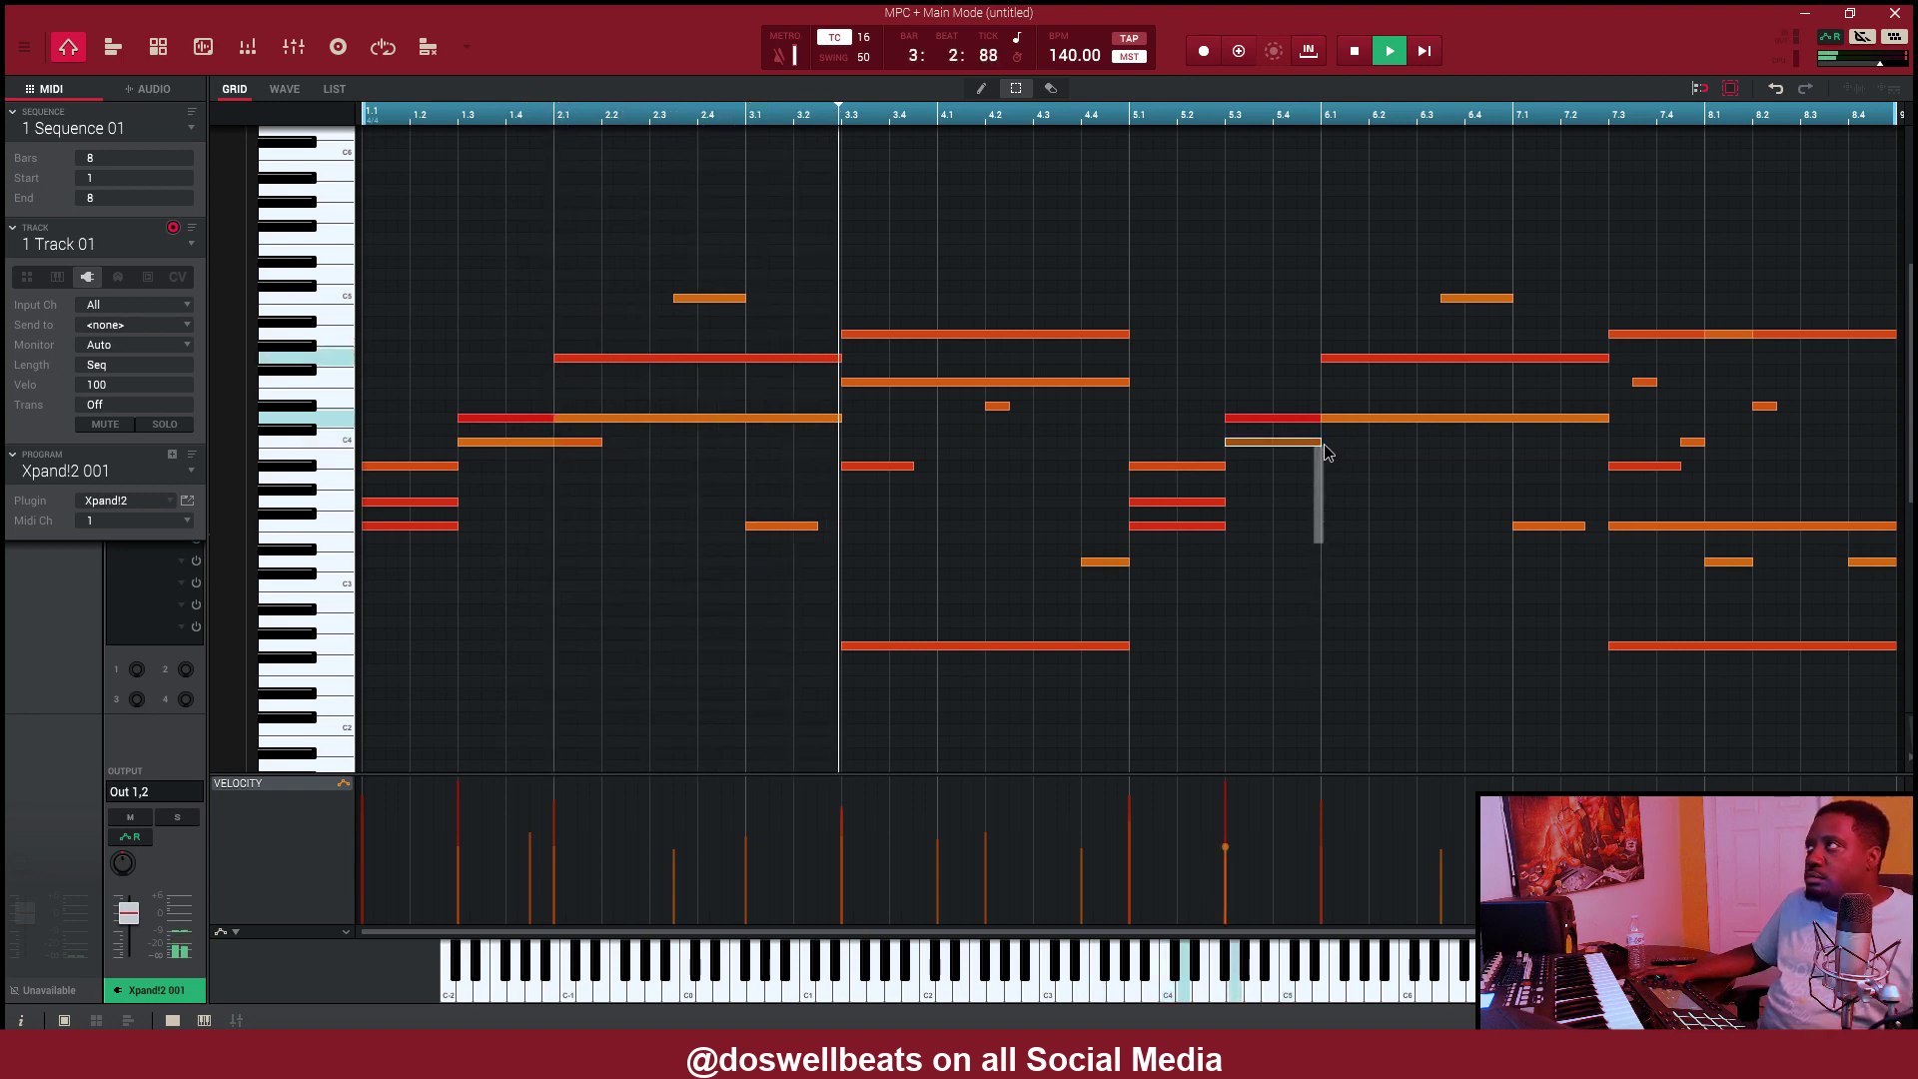
key(shift+Down)
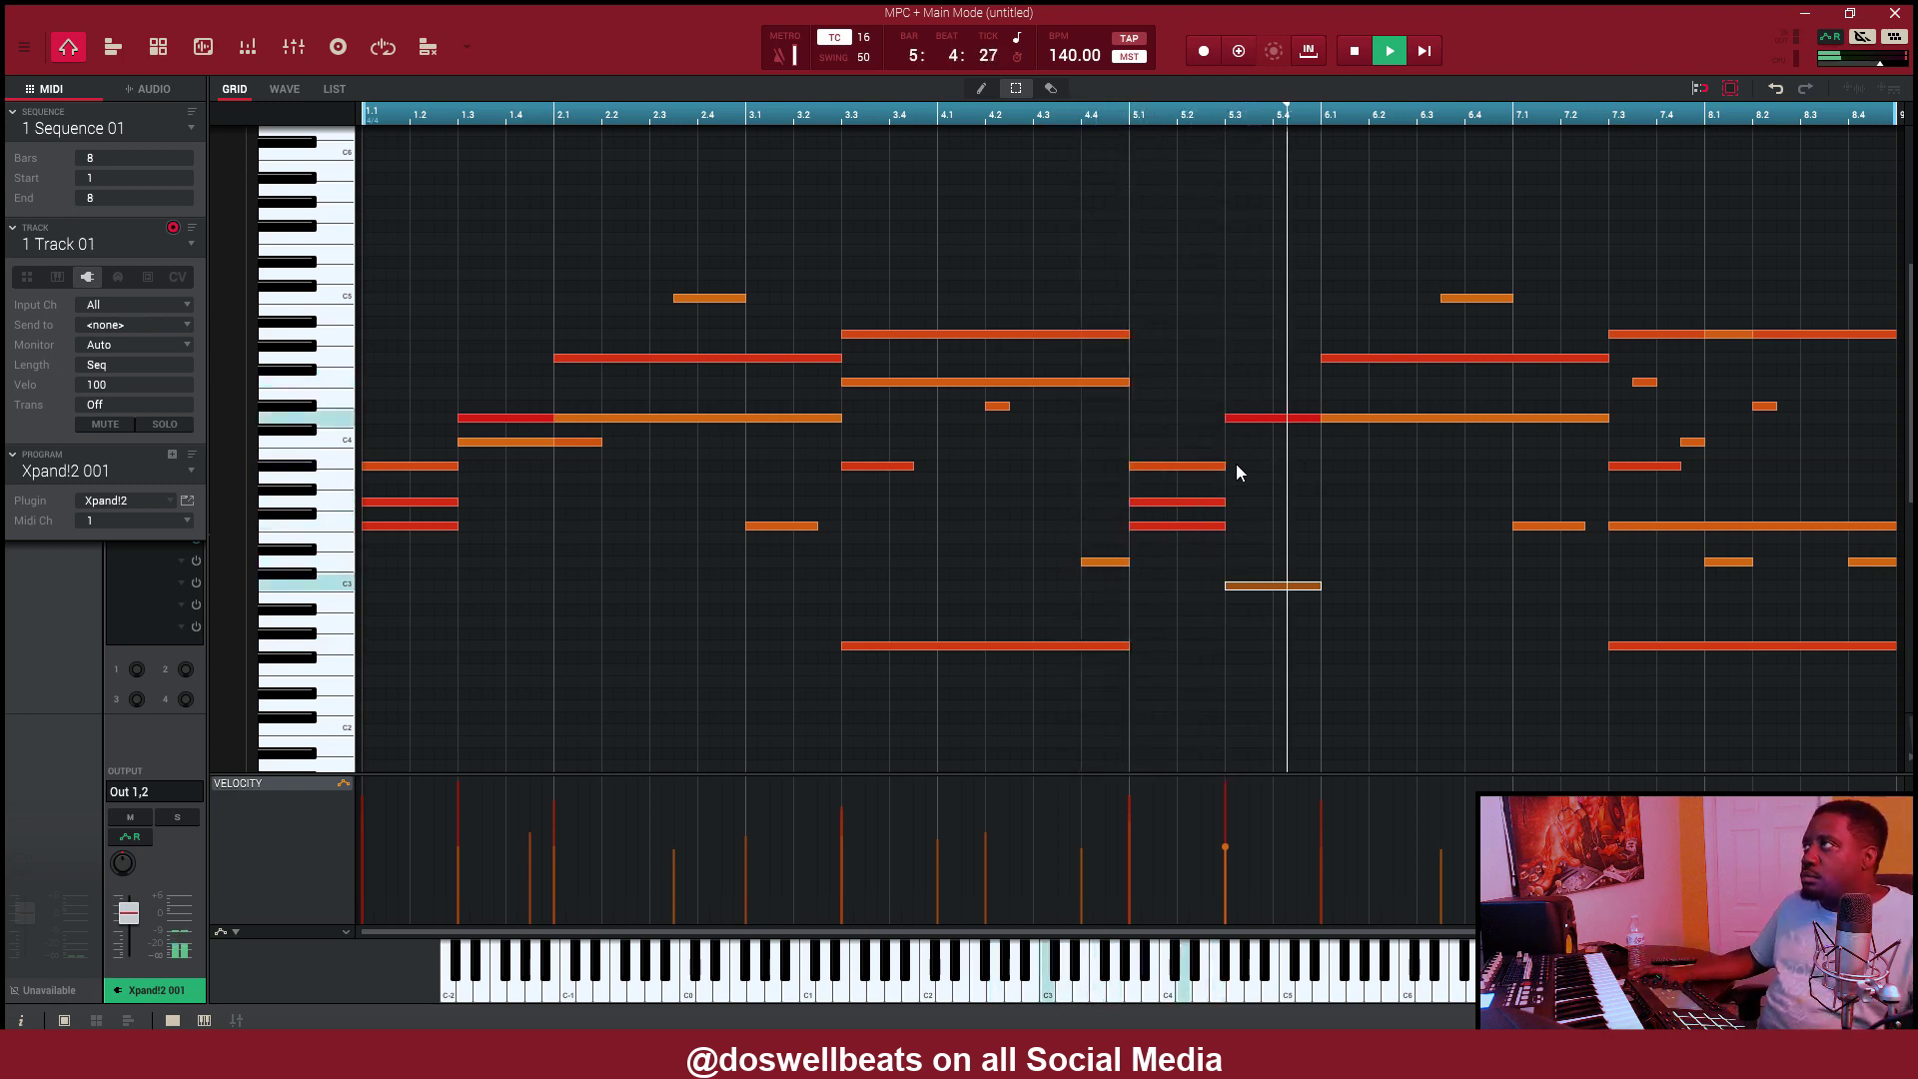
click(1209, 503)
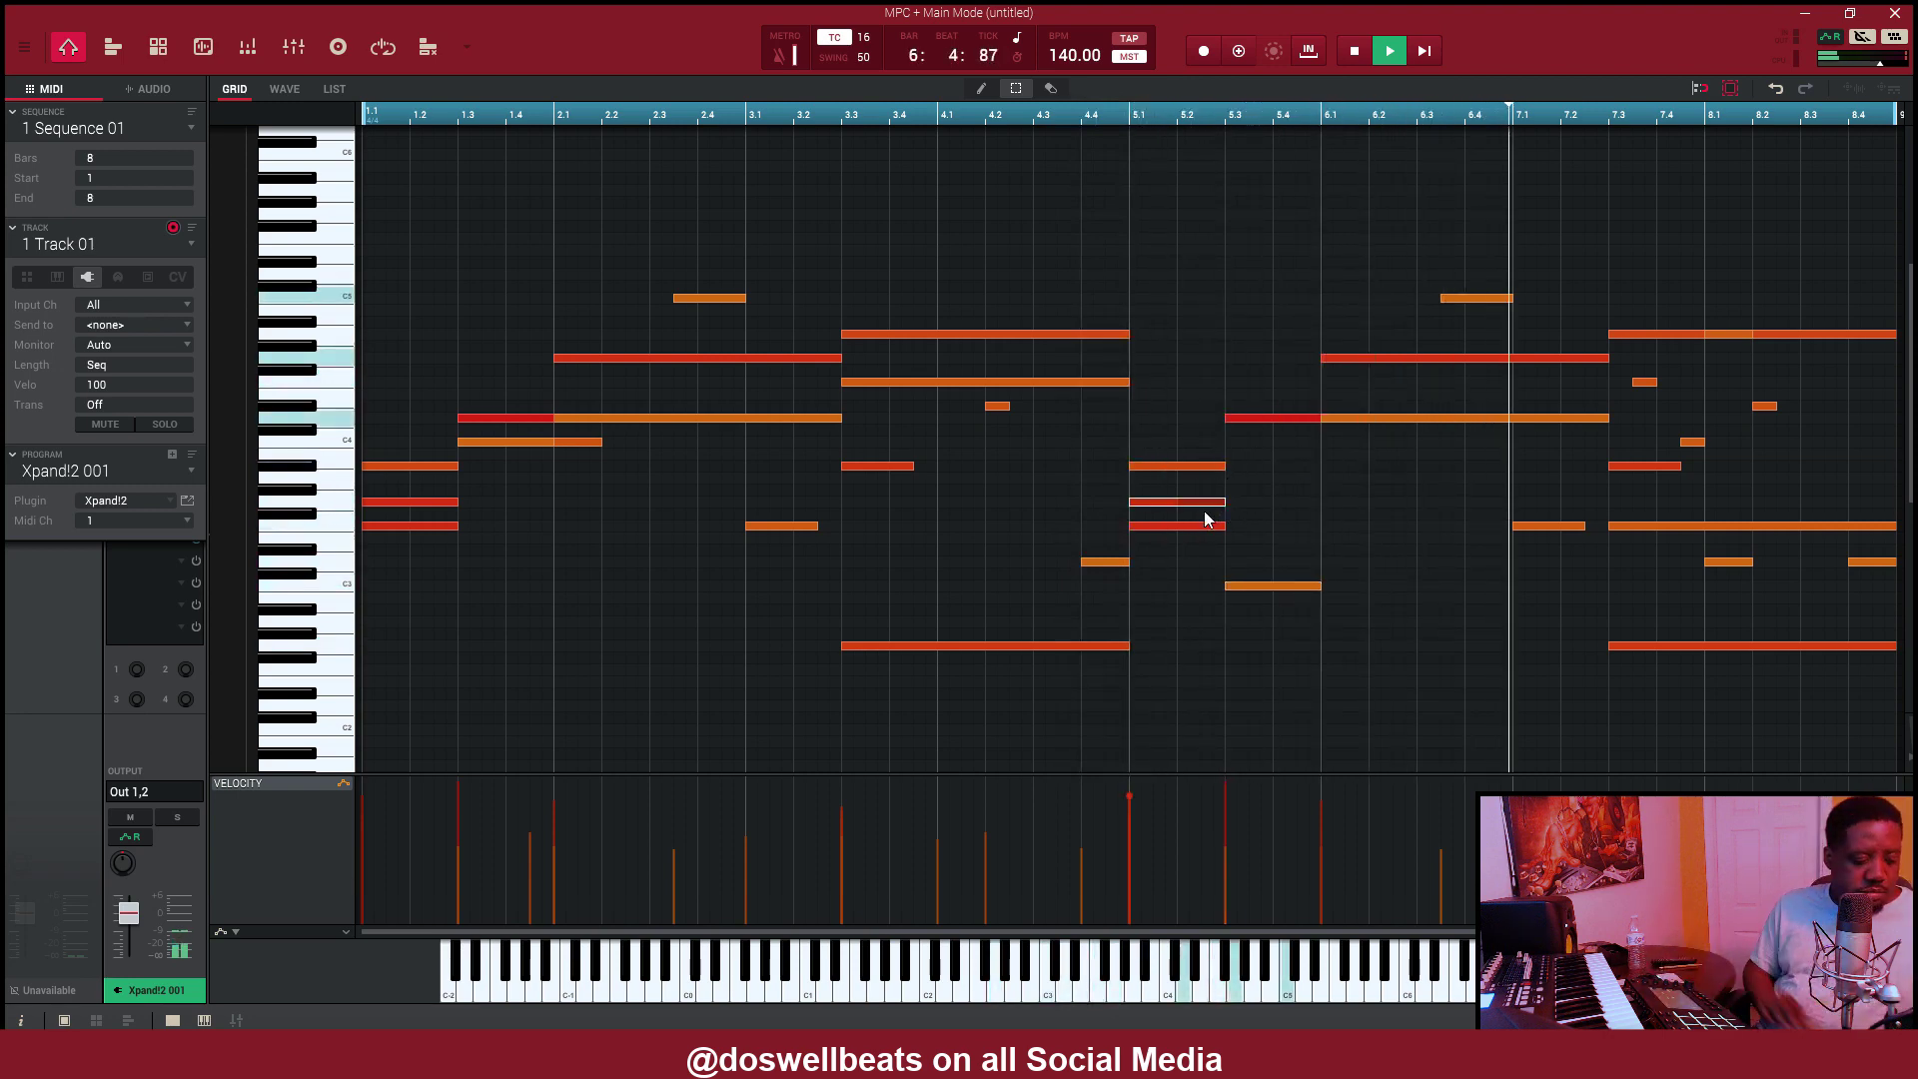
key(shift+Up)
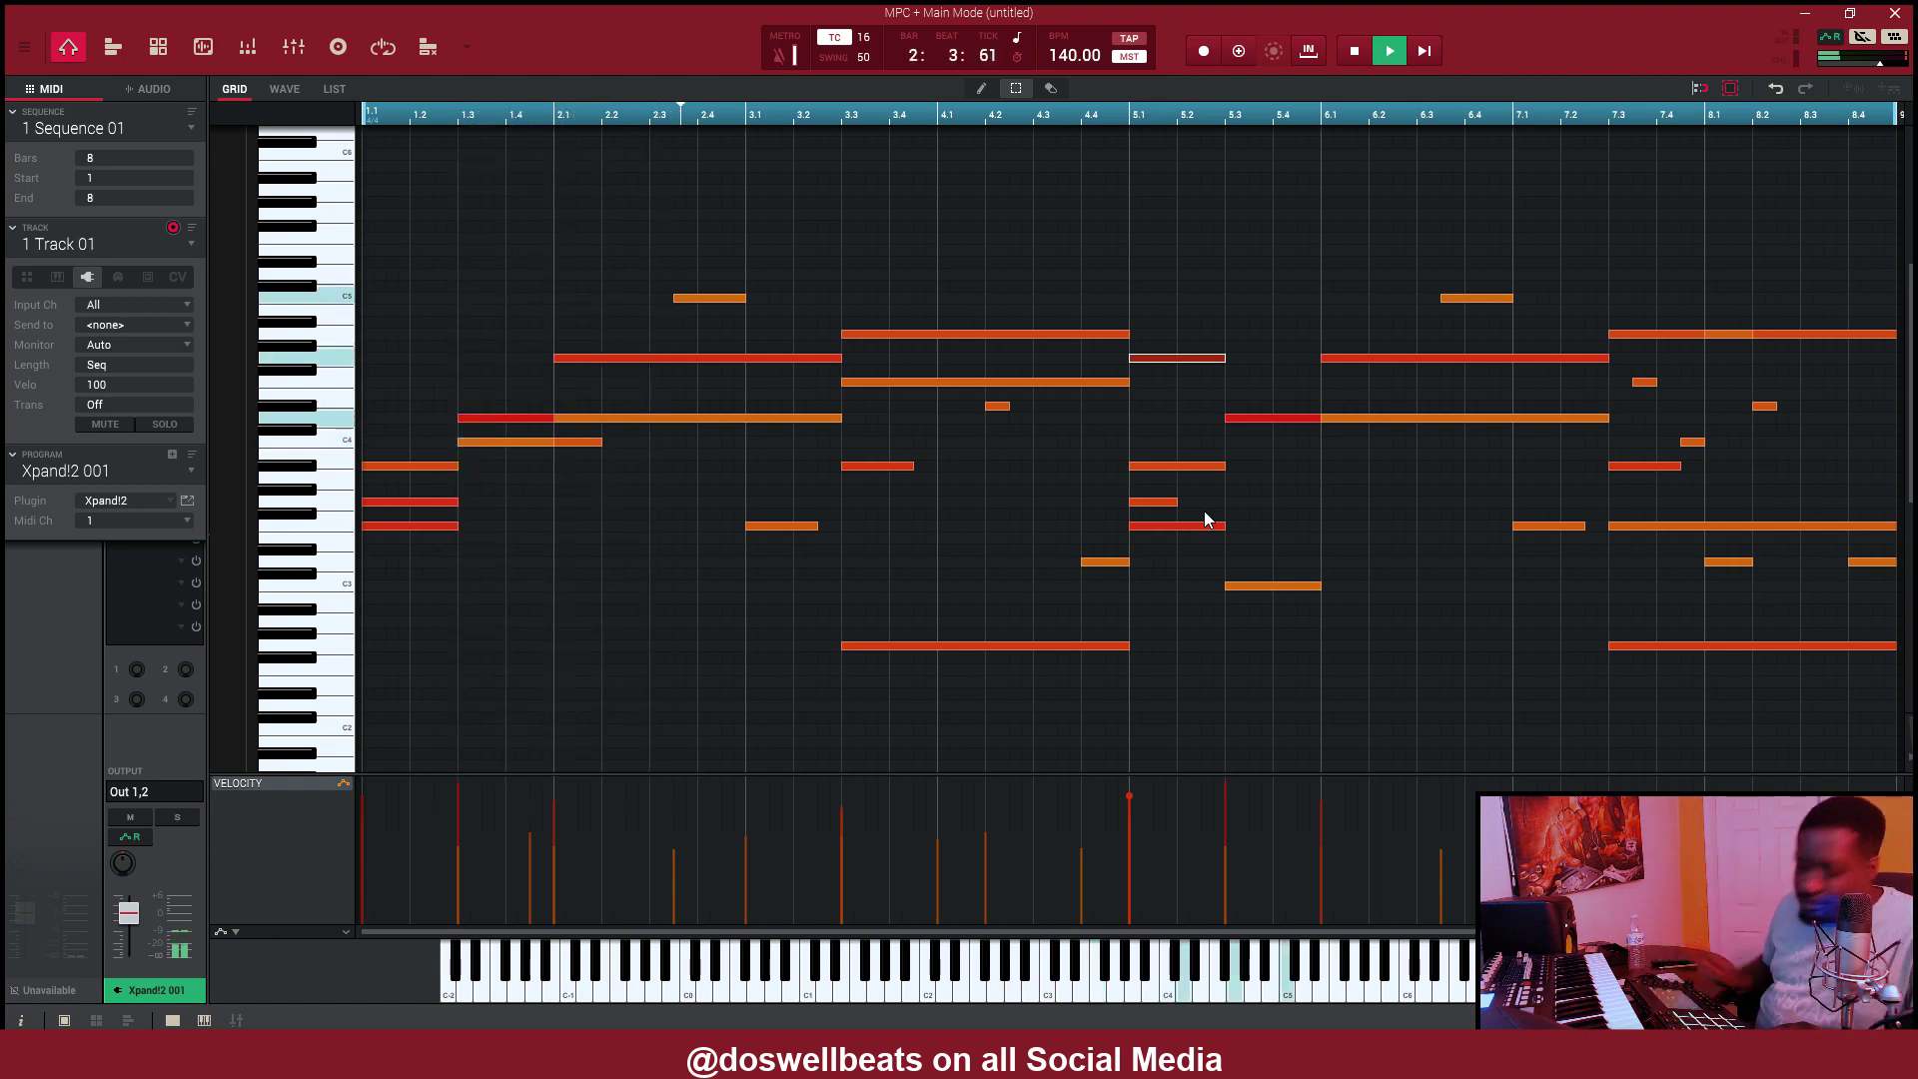
- Stop Track 01's looping 140 BPM playback with the Space bar
key(space)
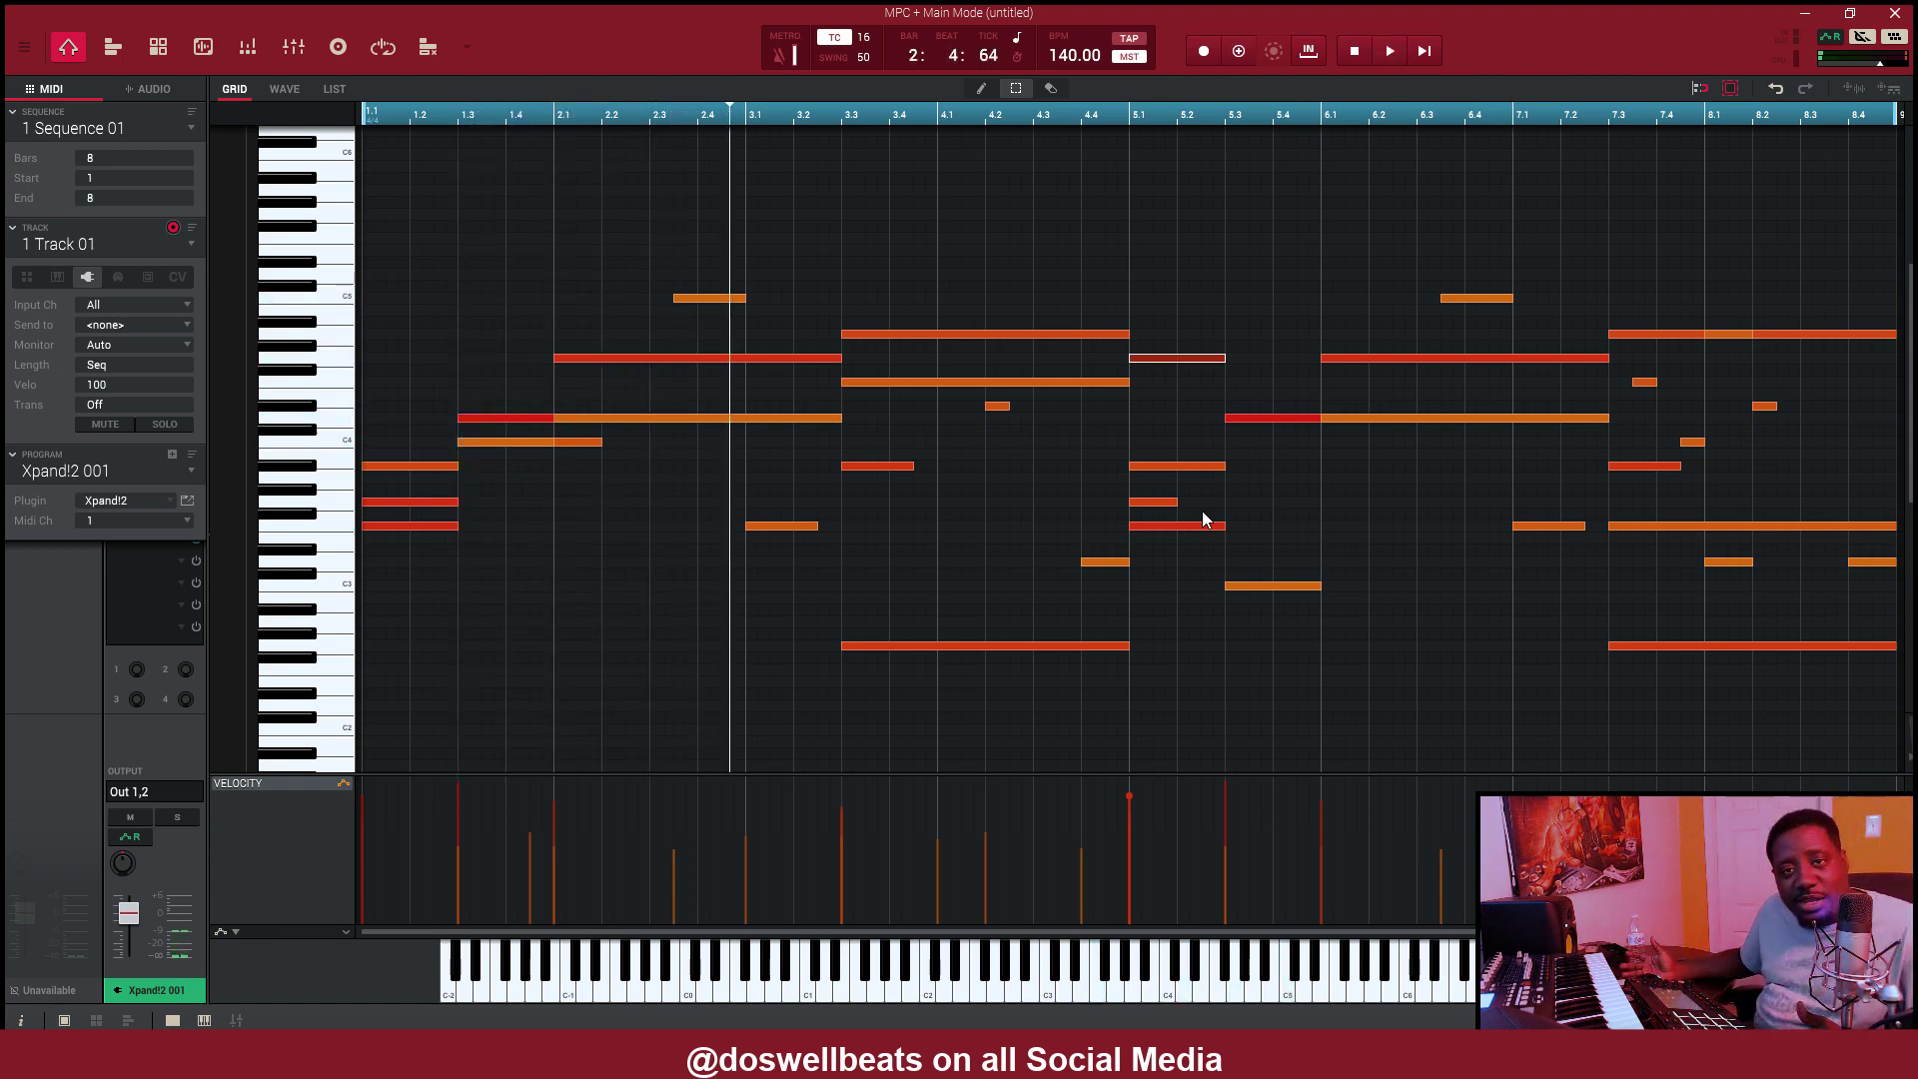